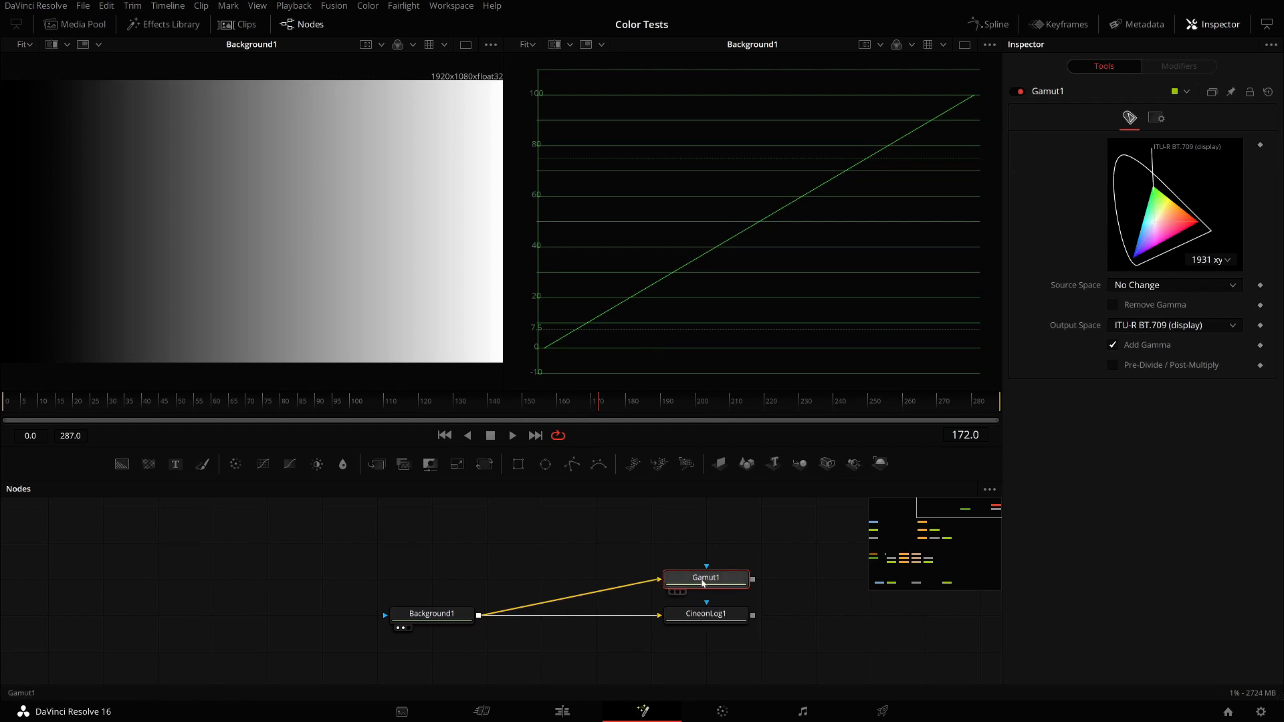
Compare the waveform curves of Gamut1 and CineonLog1 by displaying each node alternately in the second viewer.
key("2")
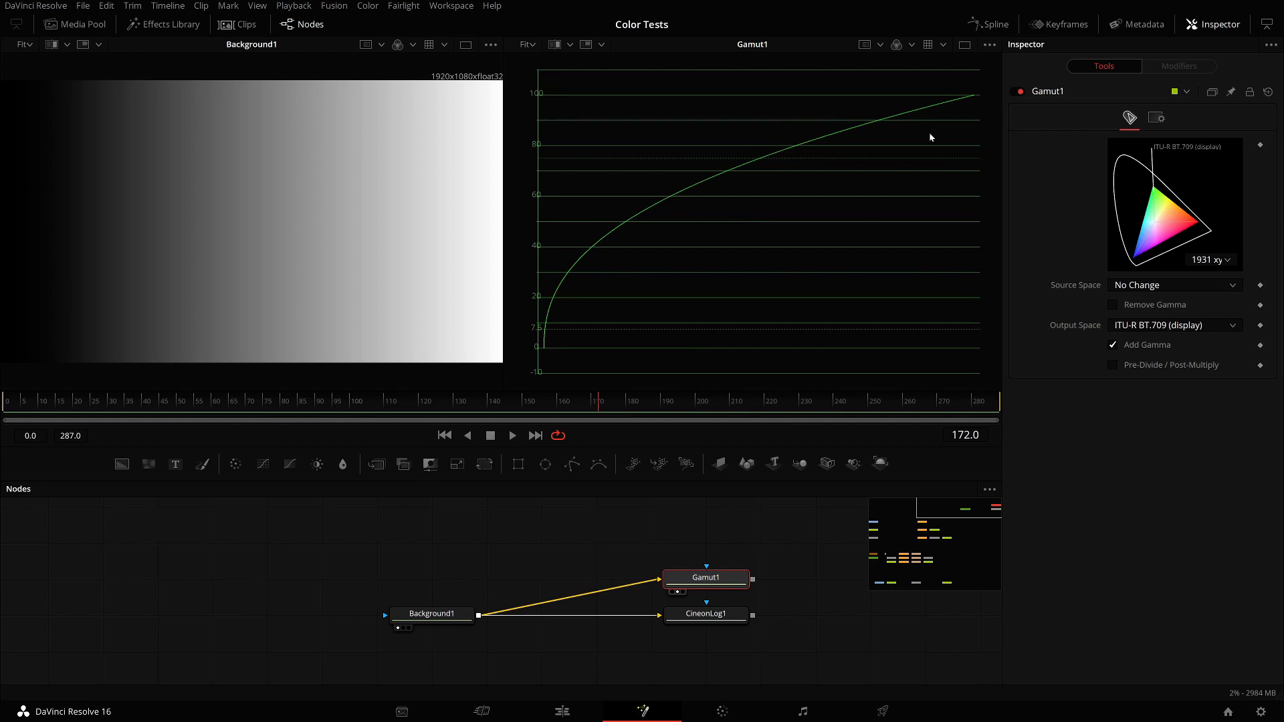
left_click(718, 621)
left_click_drag(722, 620, 659, 363)
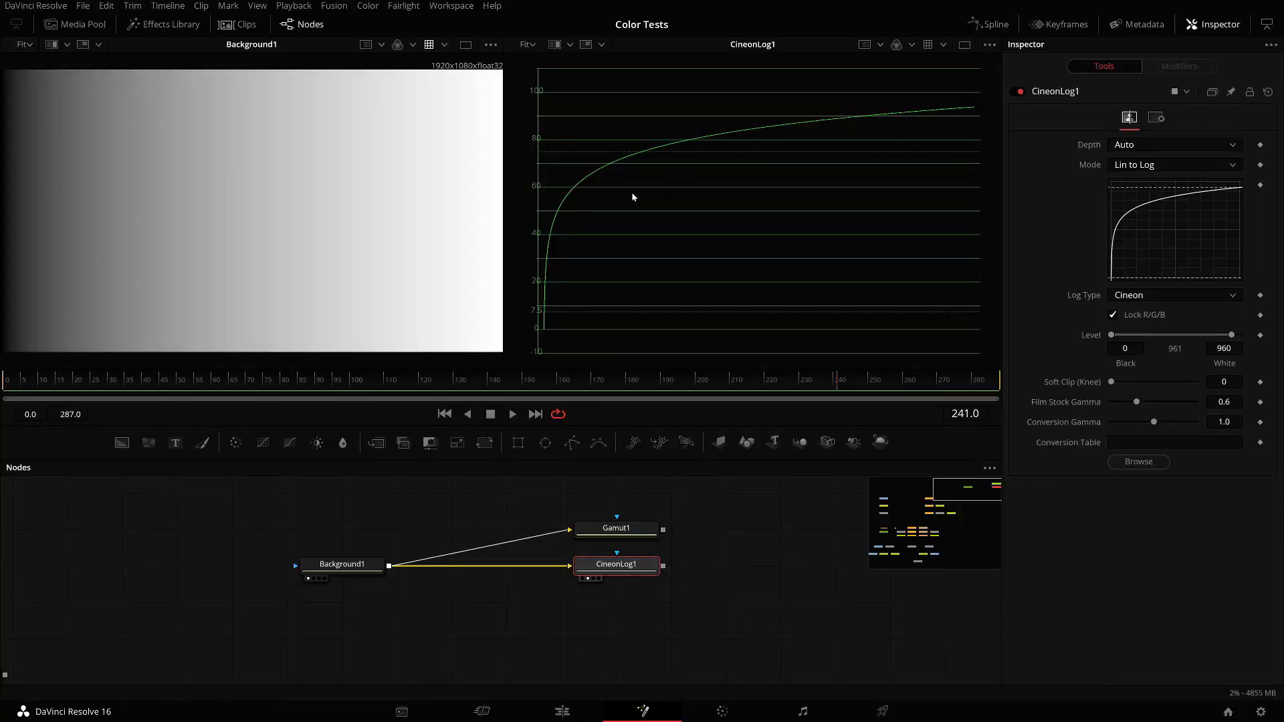
left_click(615, 534)
key("2")
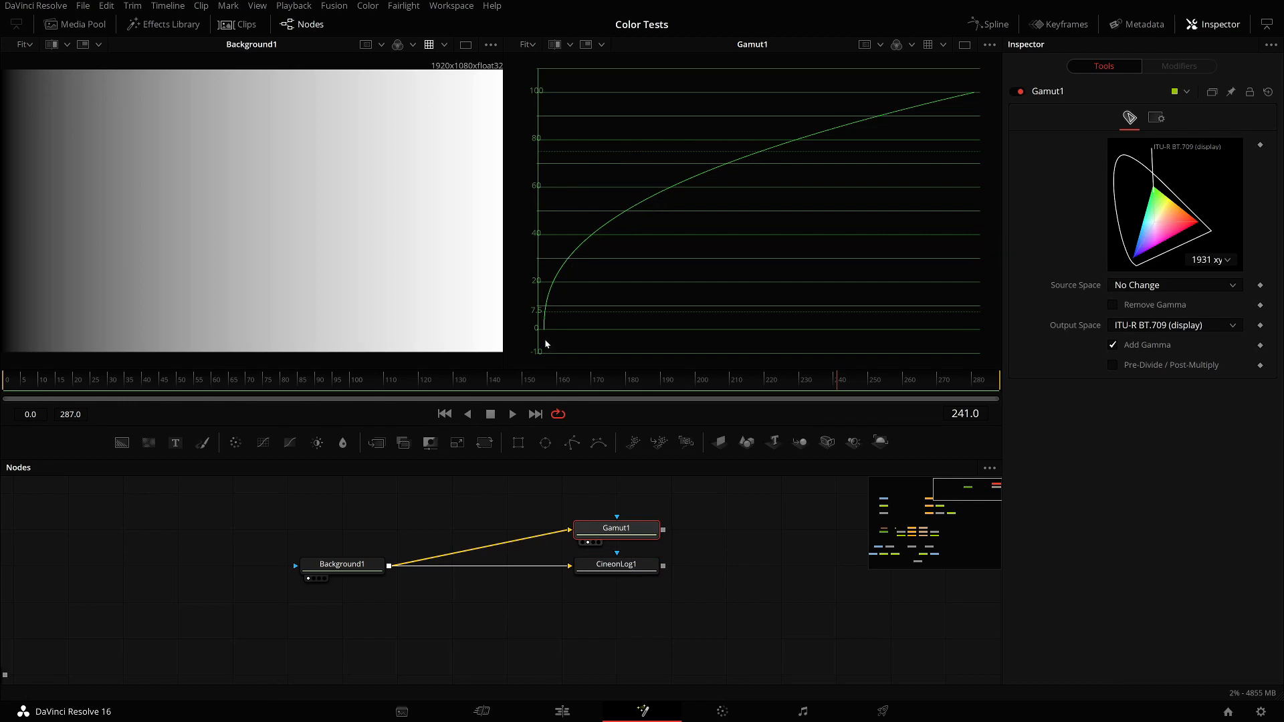
left_click(619, 574)
key("2")
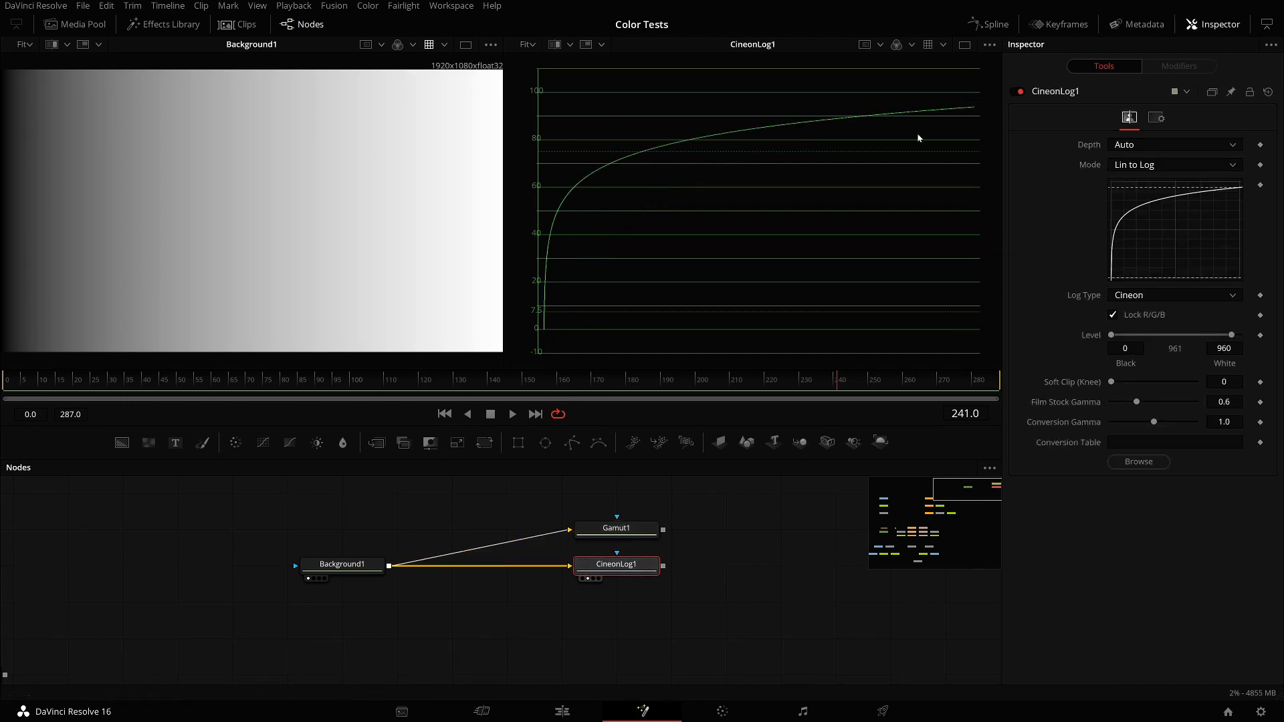
Set the Depth of the CineonLog1 node to float32.
left_click(1151, 144)
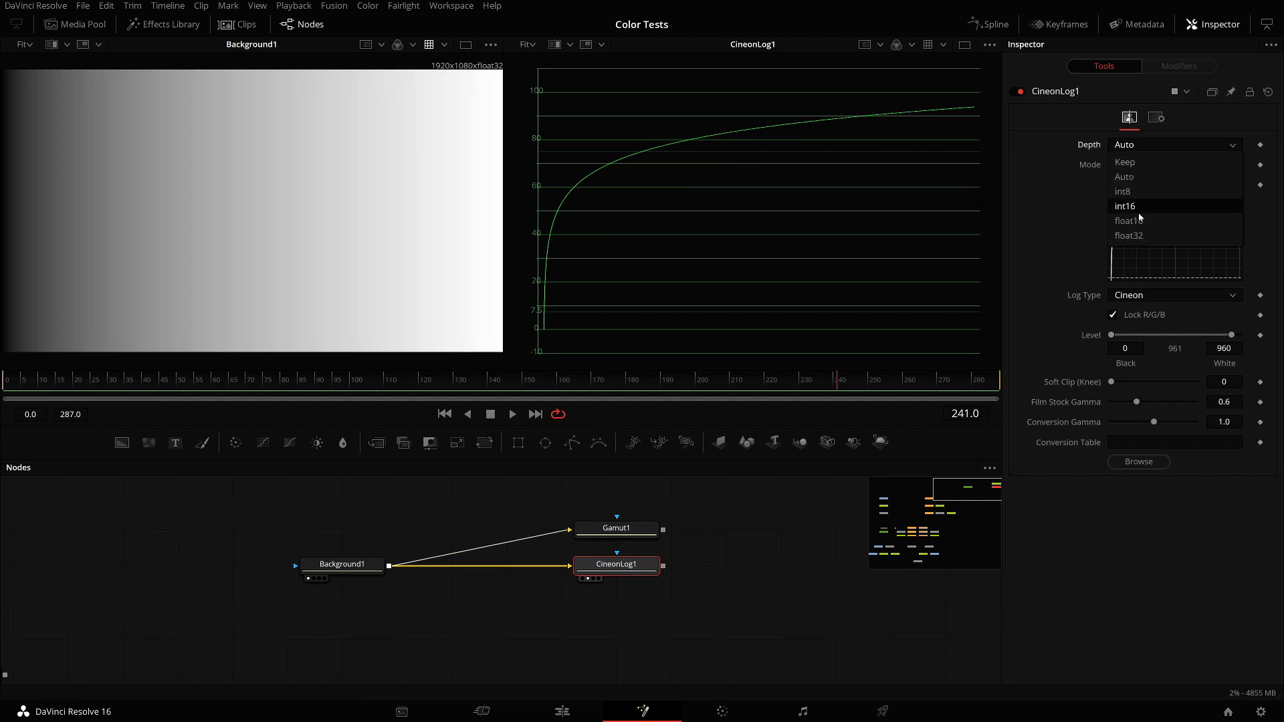
left_click(1138, 235)
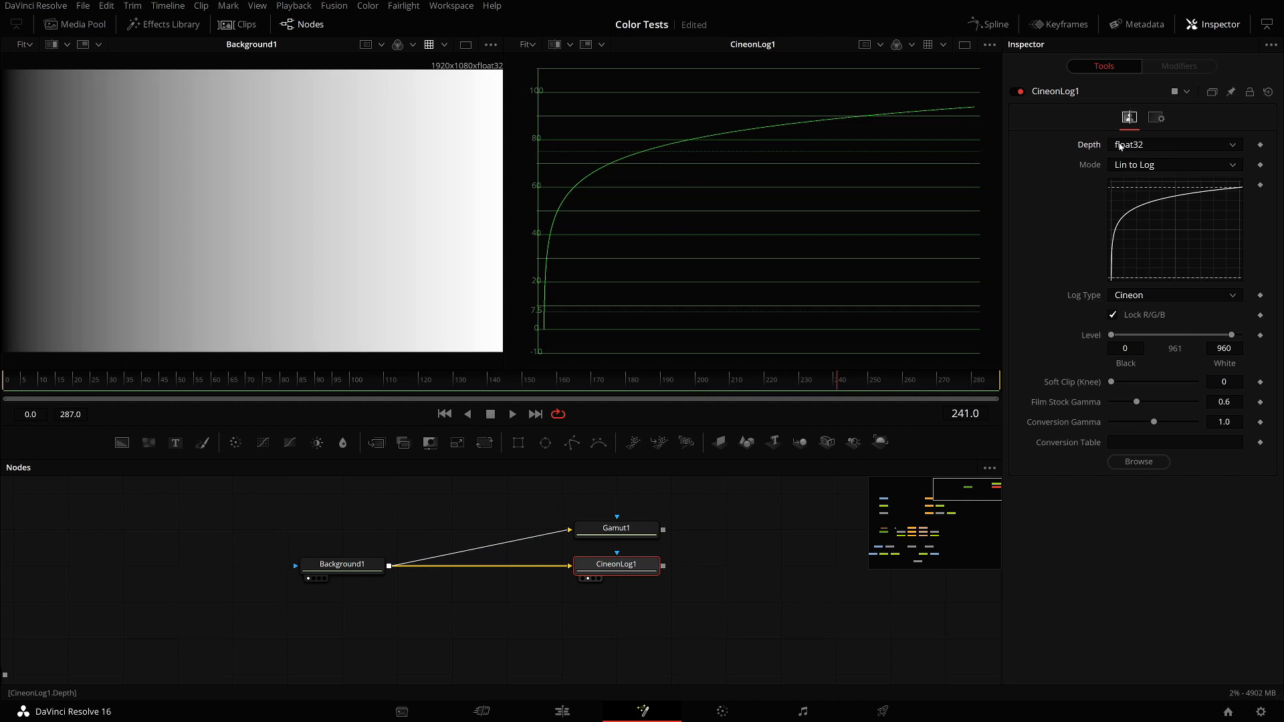
left_click(1121, 145)
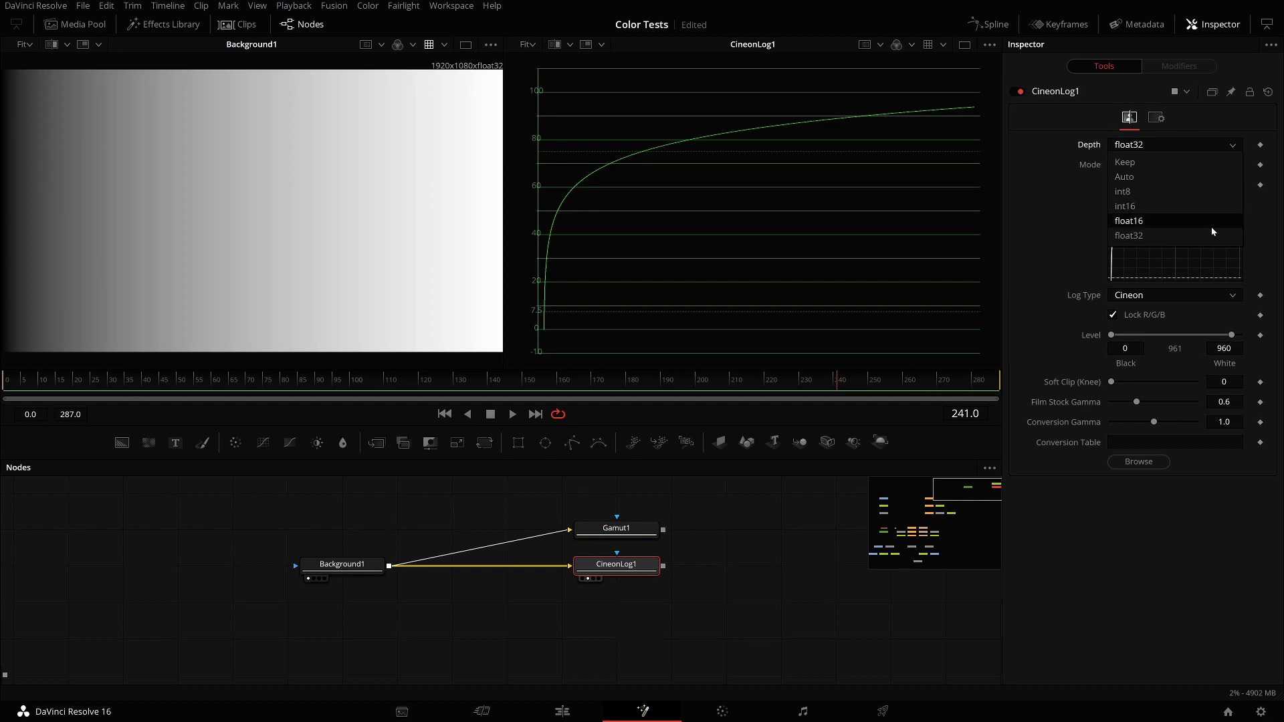
left_click(1151, 240)
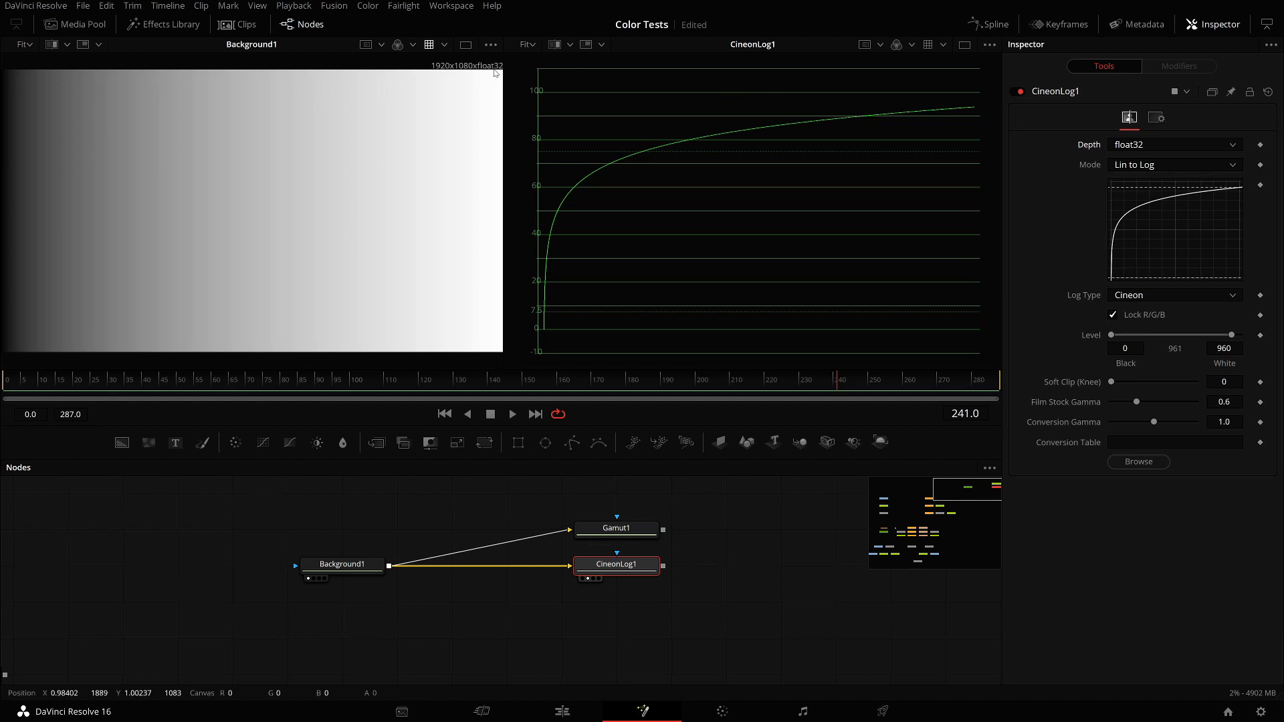
left_click_drag(488, 72, 455, 76)
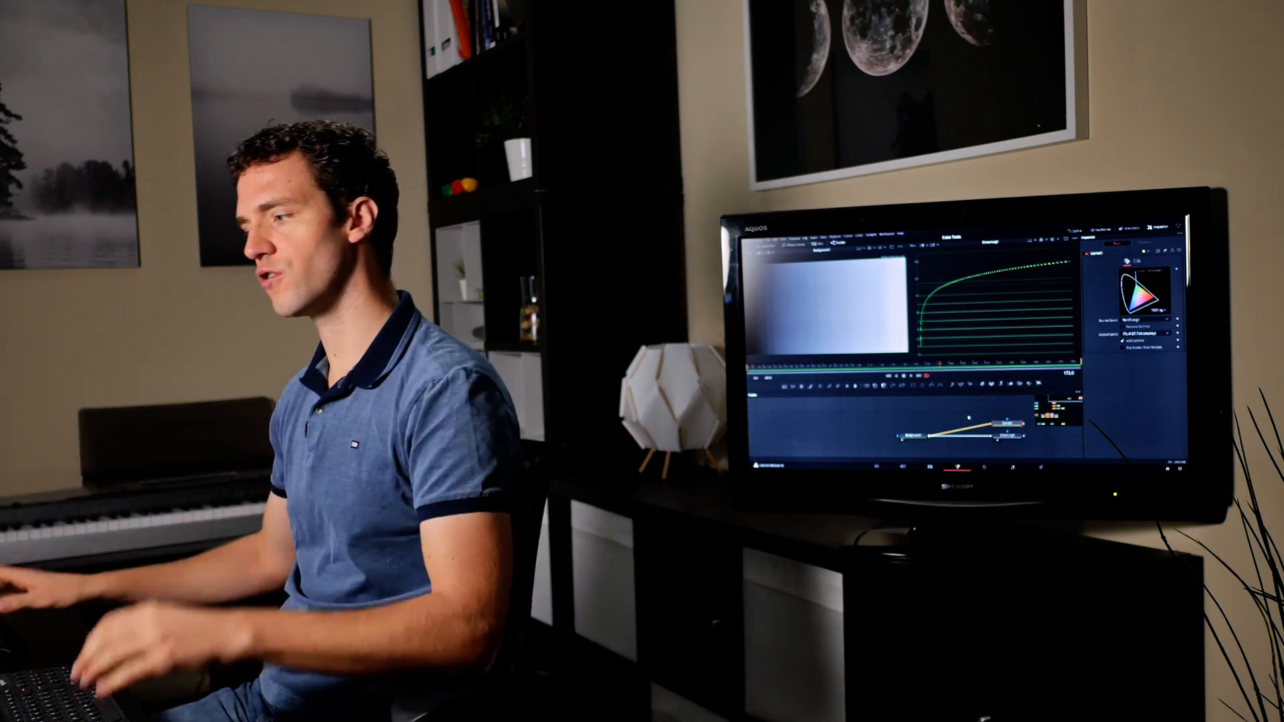
Display the Photo_sRGB node in the first viewer, switch to a single-viewer layout and enlarge the viewer area.
left_click_drag(1065, 399, 1048, 415)
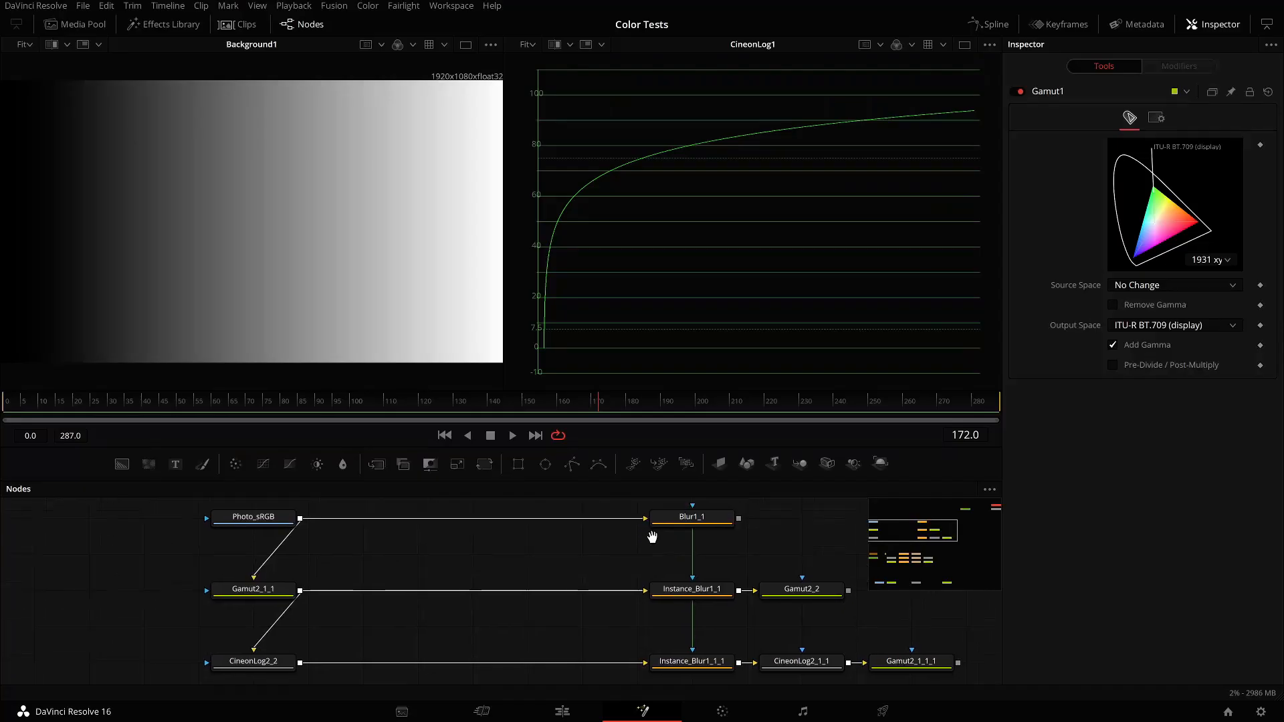
left_click_drag(652, 537, 619, 595)
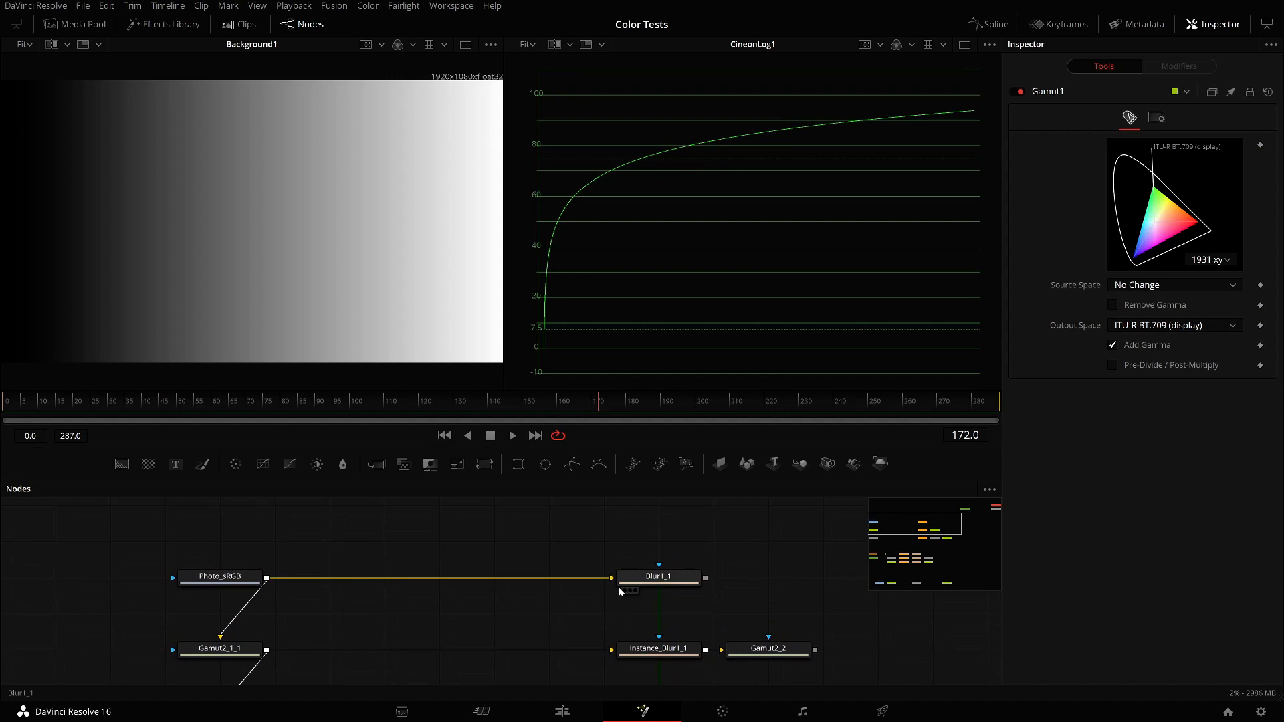
left_click(255, 581)
key("1")
left_click(465, 44)
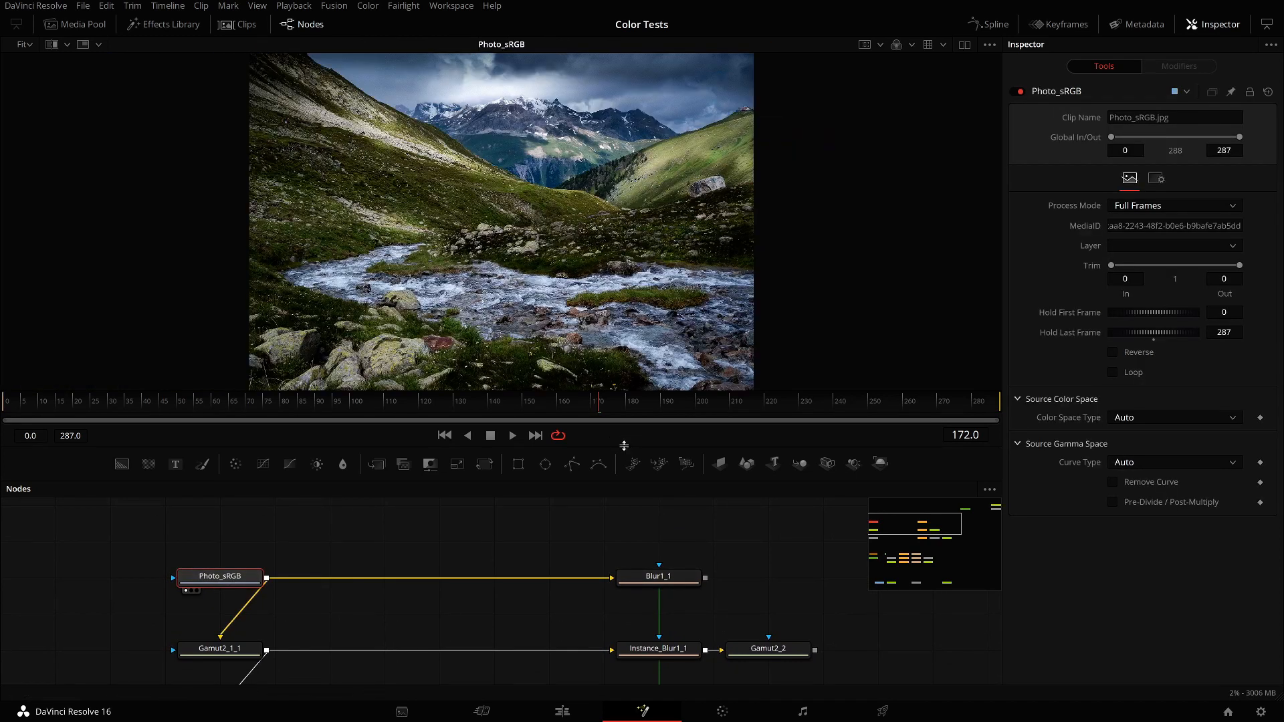
left_click_drag(624, 445, 619, 466)
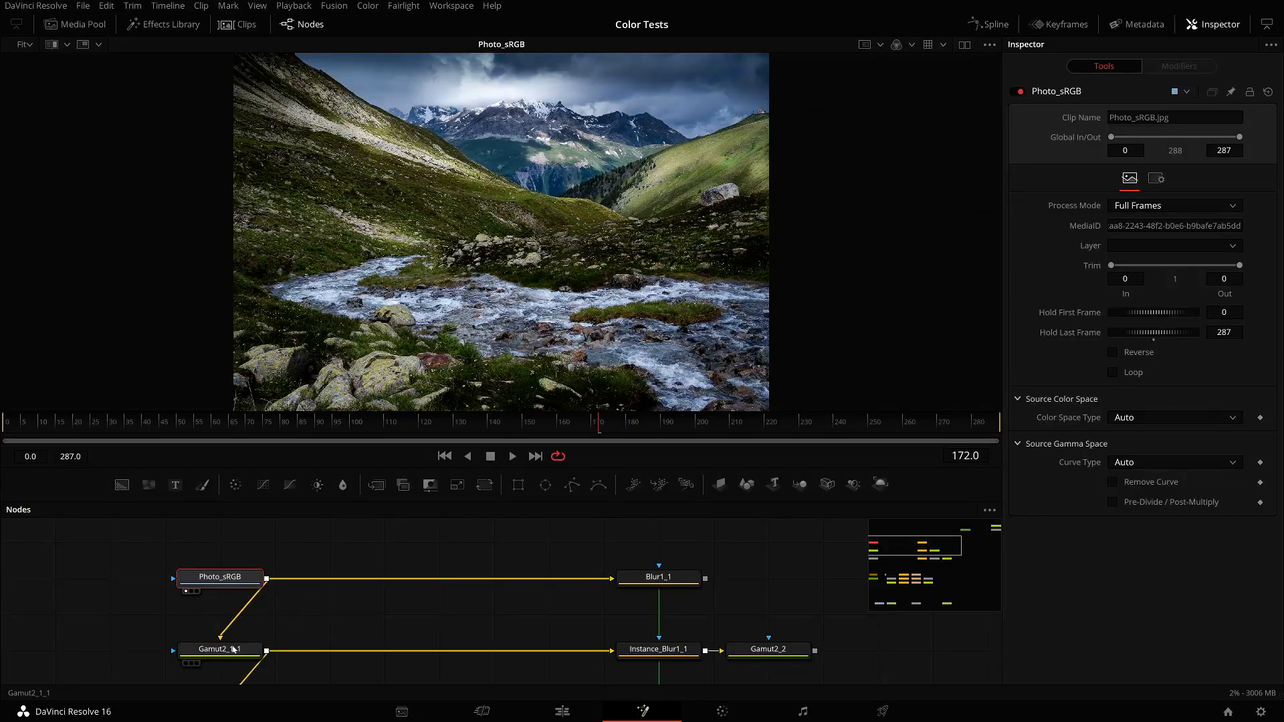
Display Gamut2_1_1 in the viewer and inspect the settings of Blur1_1, Instance_Blur1_1 and Gamut2_2.
left_click(229, 652)
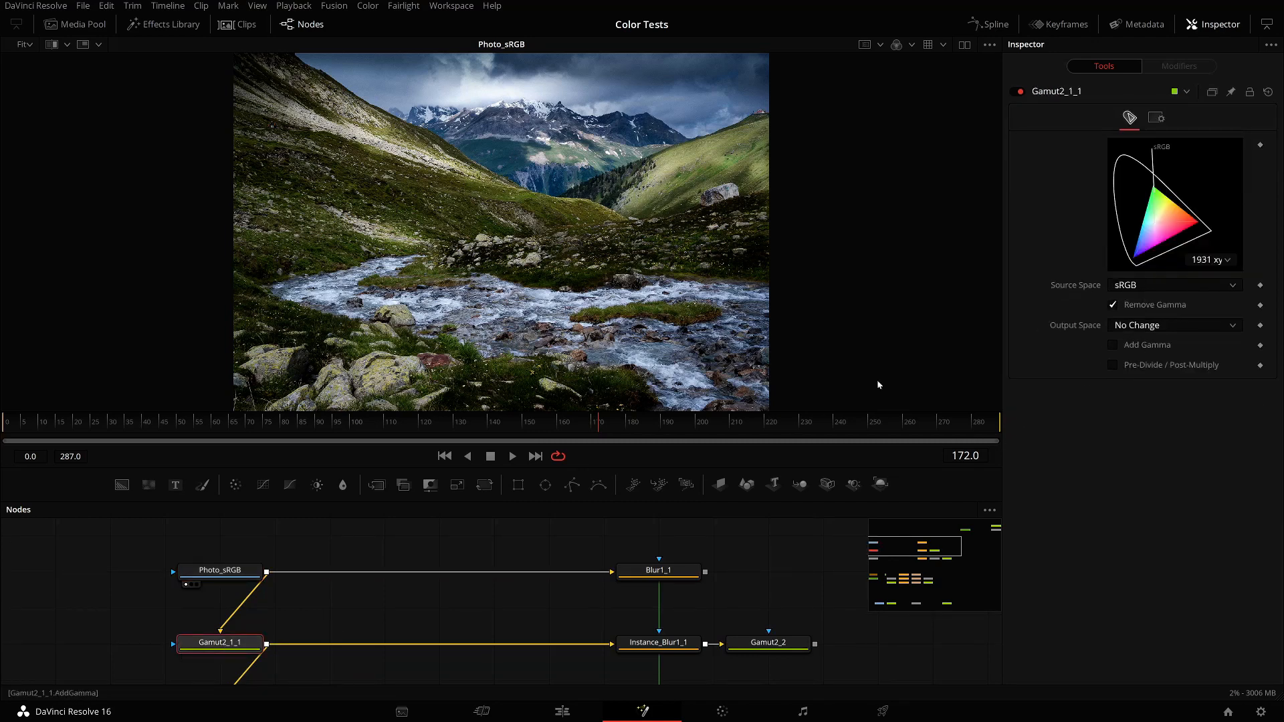
key("1")
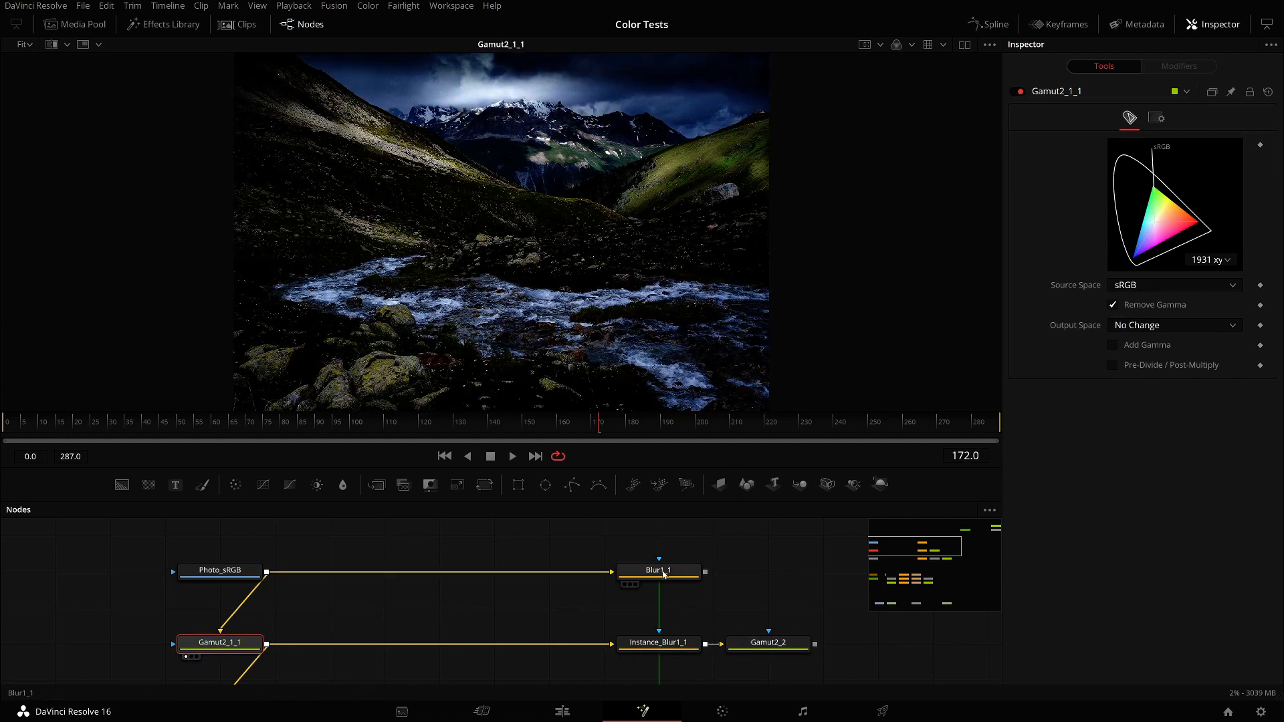
left_click(678, 577)
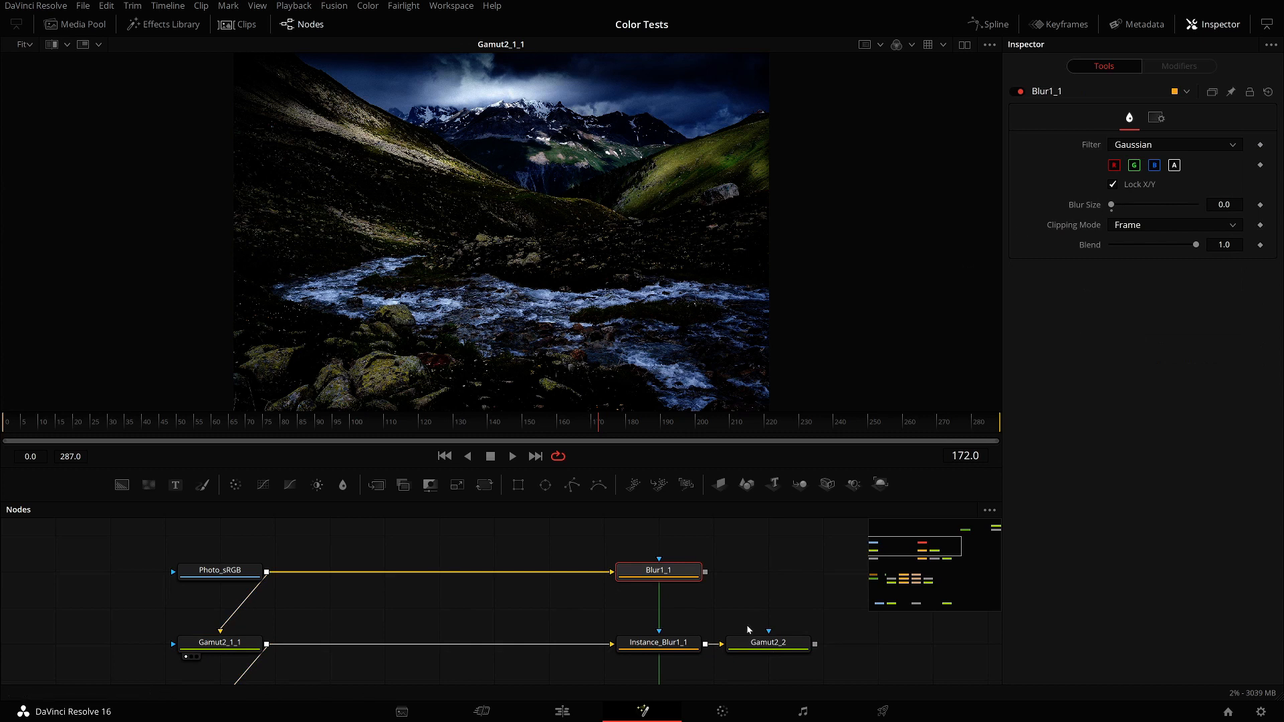
left_click(655, 645)
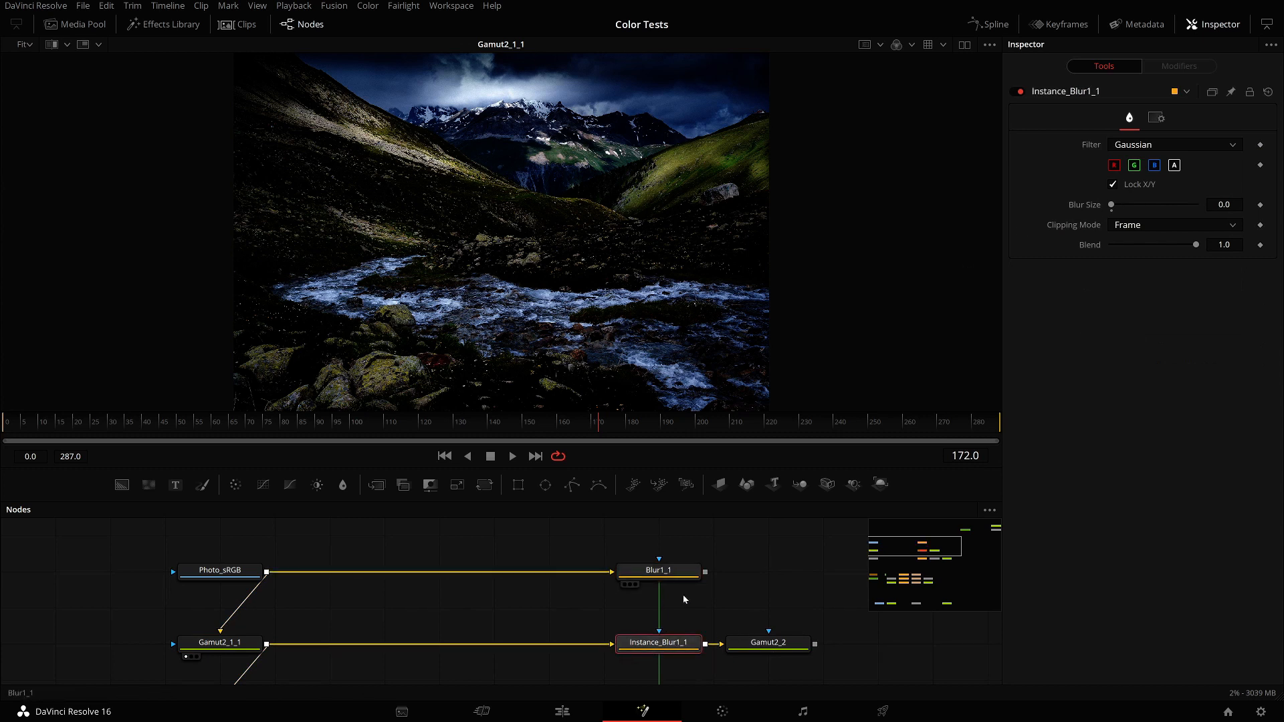
left_click(801, 643)
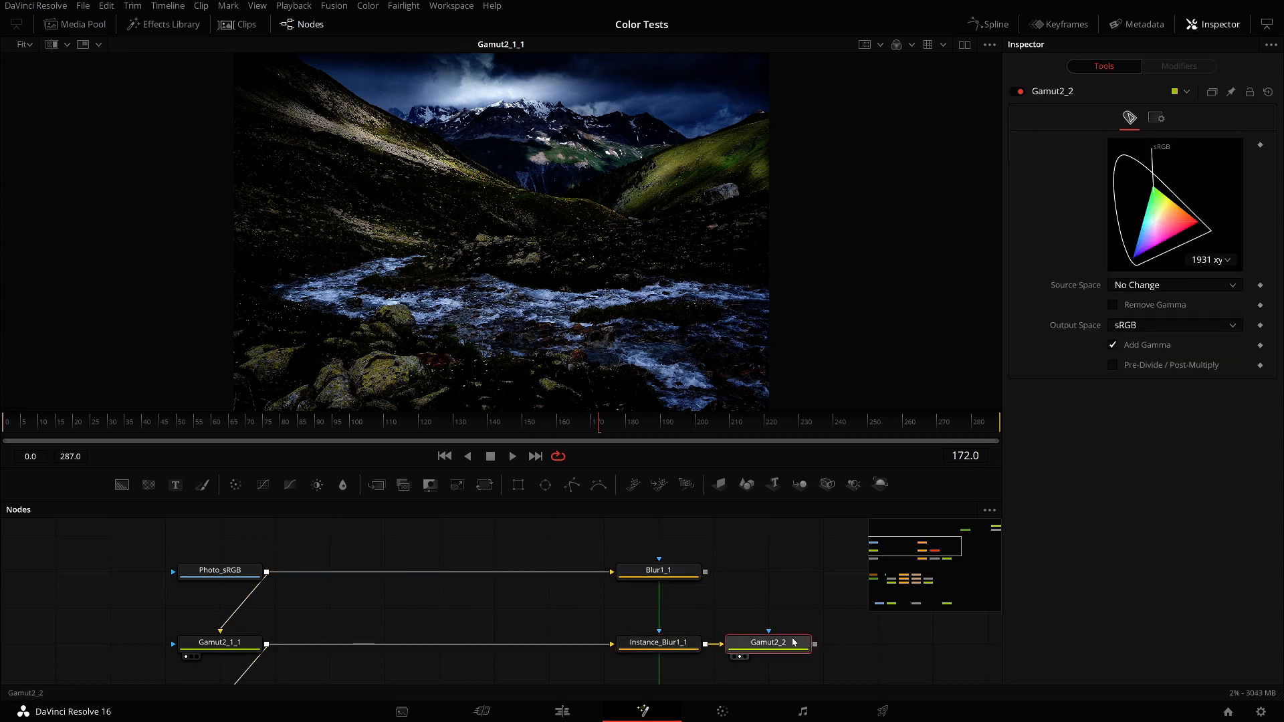
left_click(734, 657)
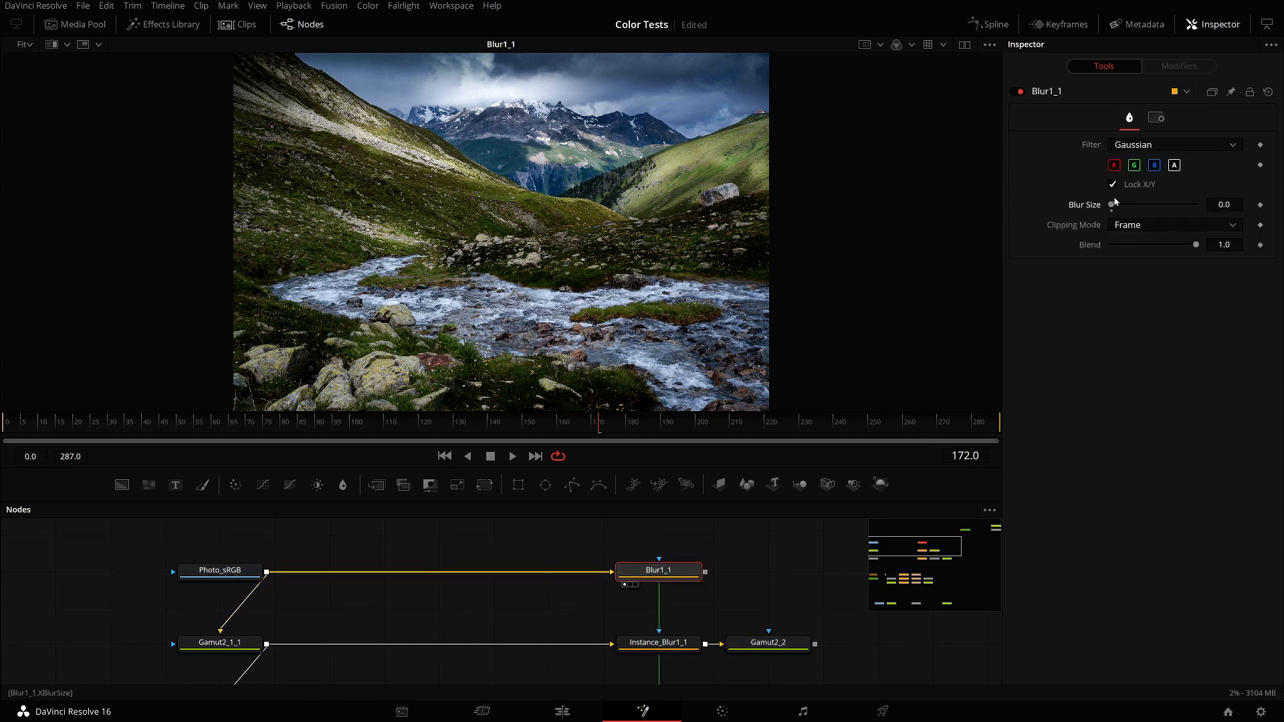
Try out the Blur Size of Blur1_1 and review the Gamut2_1_1, Instance_Blur1_1 and Gamut2_2 settings.
left_click_drag(1112, 206, 1162, 206)
left_click(219, 642)
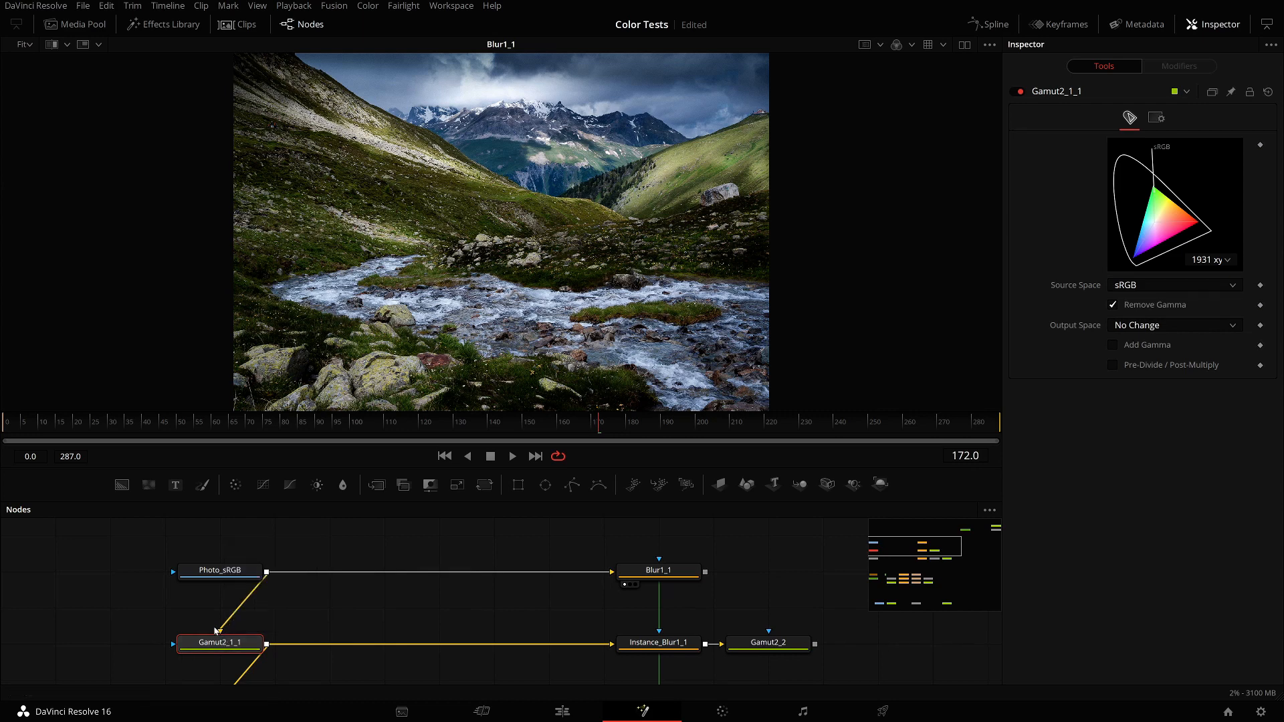
left_click(657, 642)
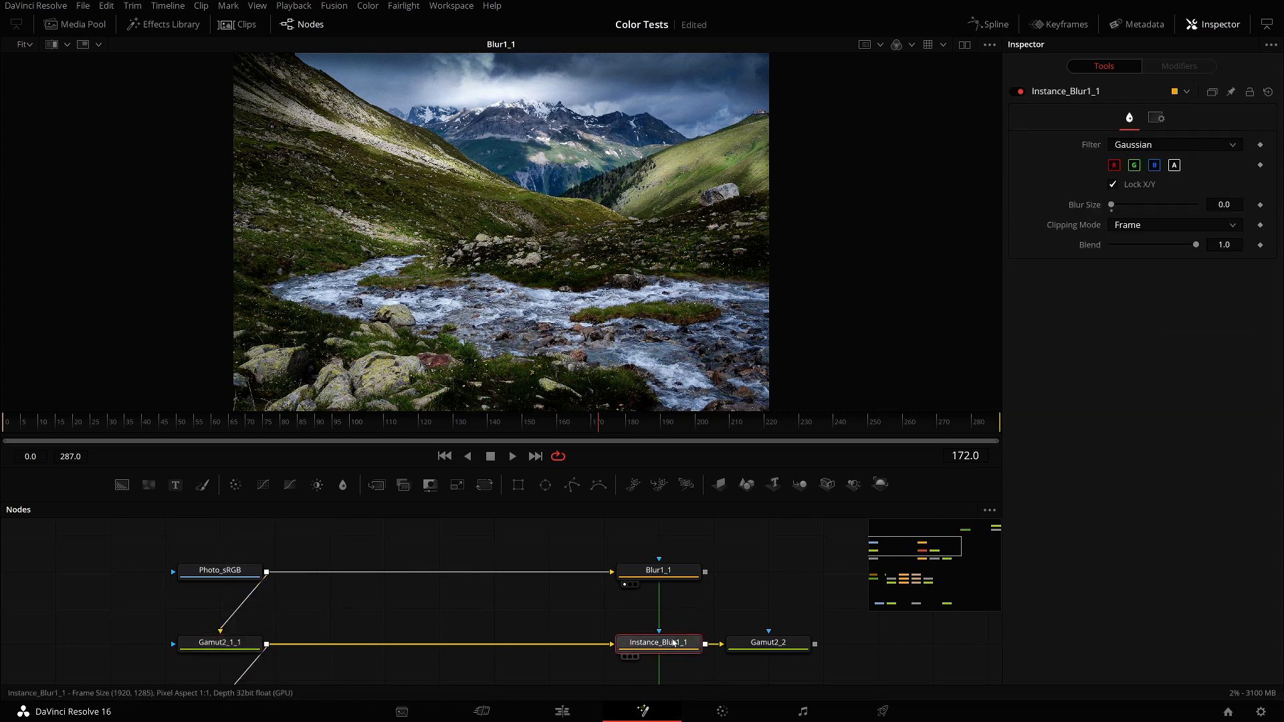
left_click(780, 646)
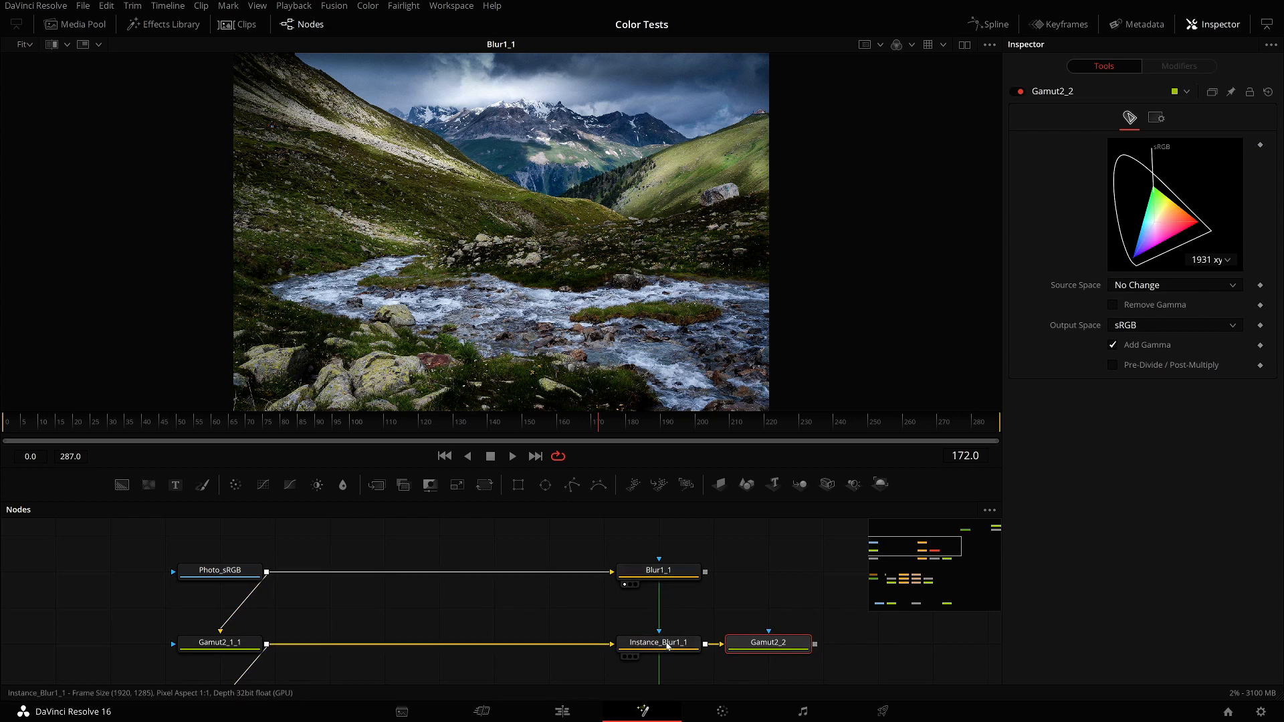
left_click(658, 571)
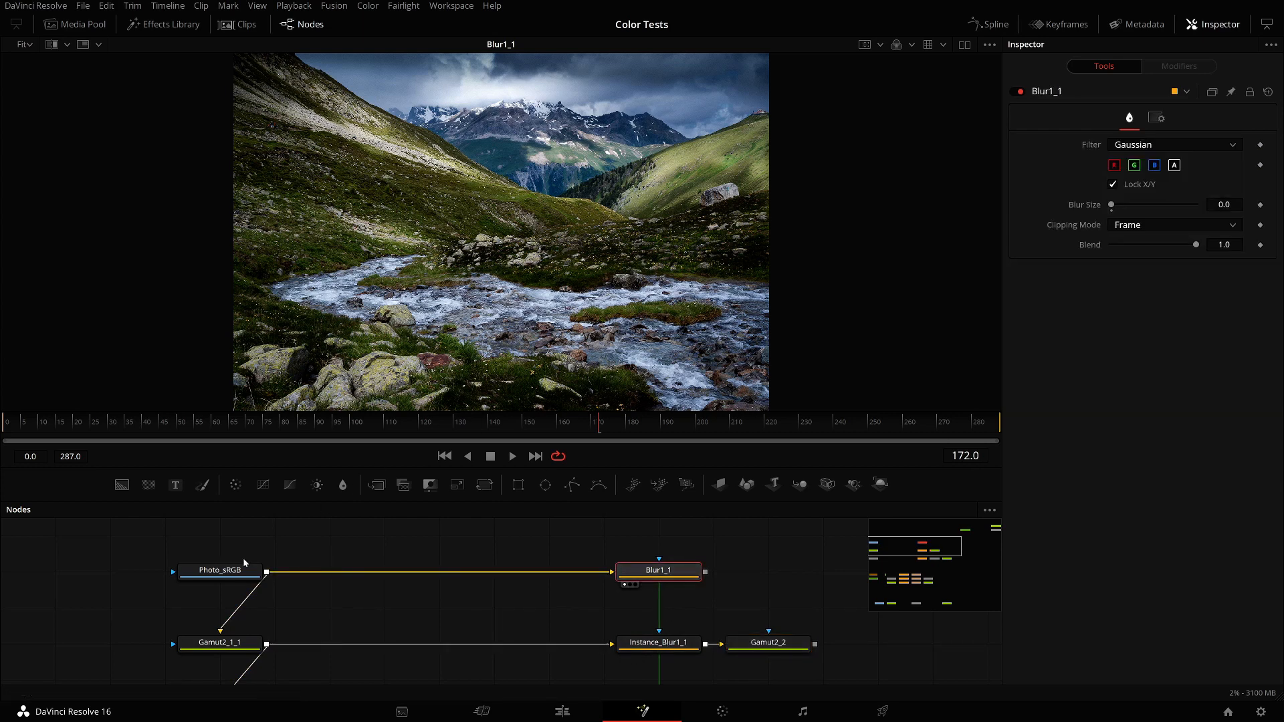
Turn on the A/B split wipe in the viewer and load Gamut2_2 as the B side against Blur1_1.
left_click(50, 45)
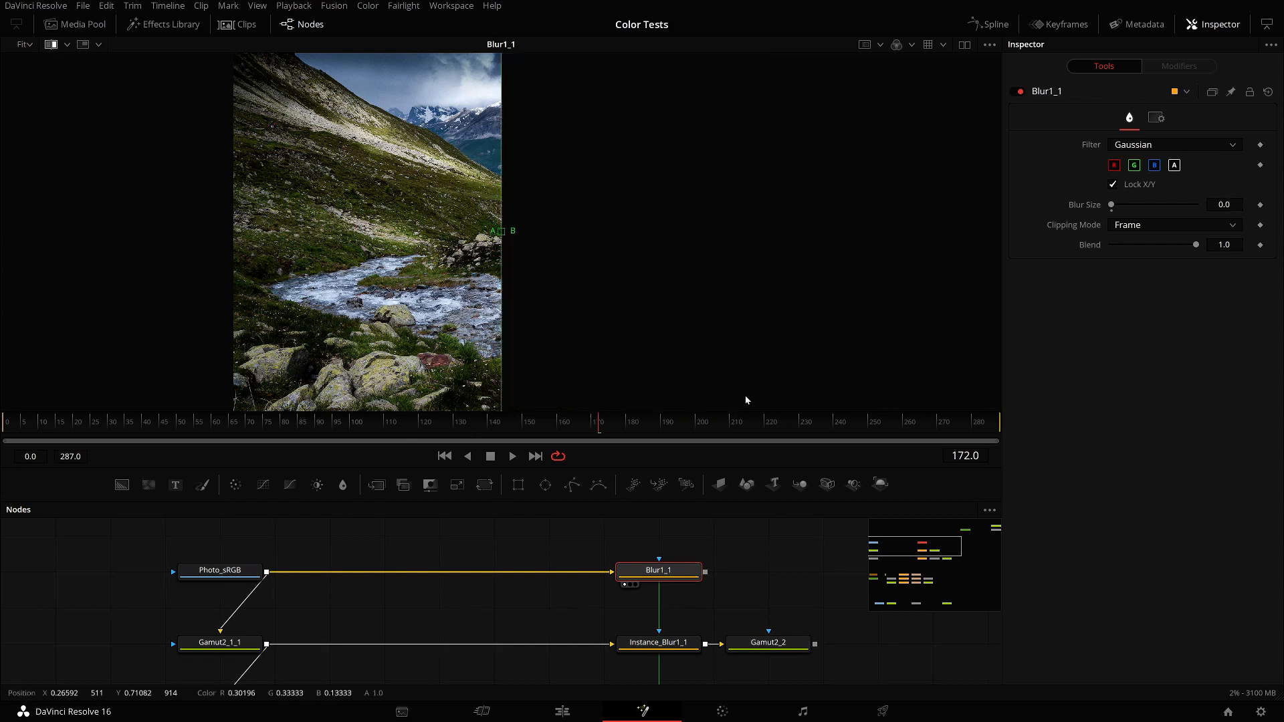
left_click(750, 652)
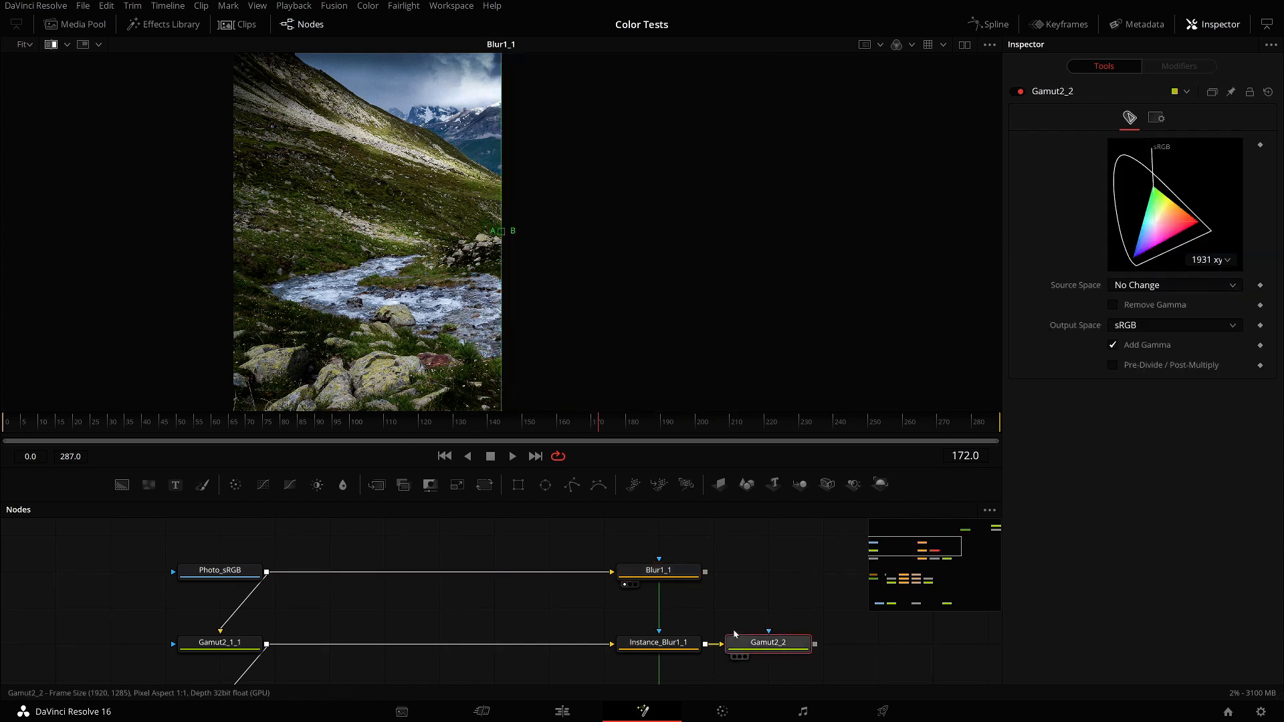
left_click_drag(750, 647, 617, 244)
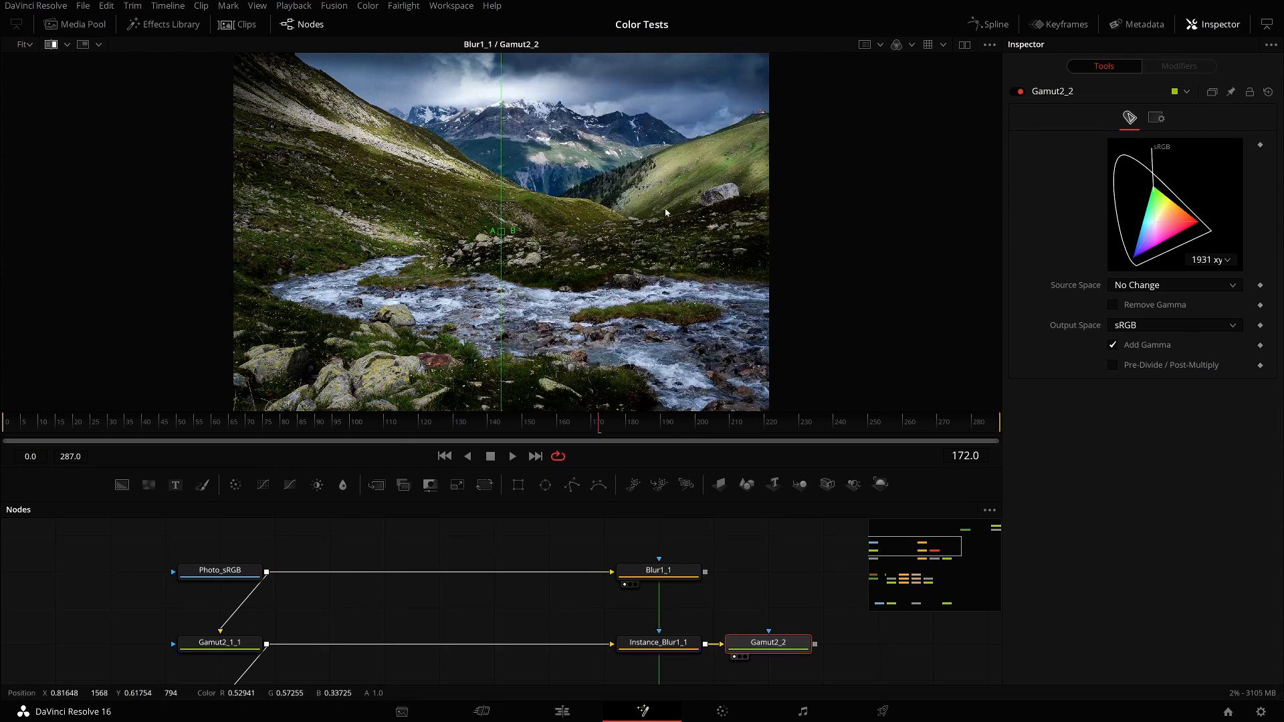
Raise the Blur Size of Blur1_1 to about 61.4 to compare both sides of the split, and reduce it to 1.0.
left_click(658, 571)
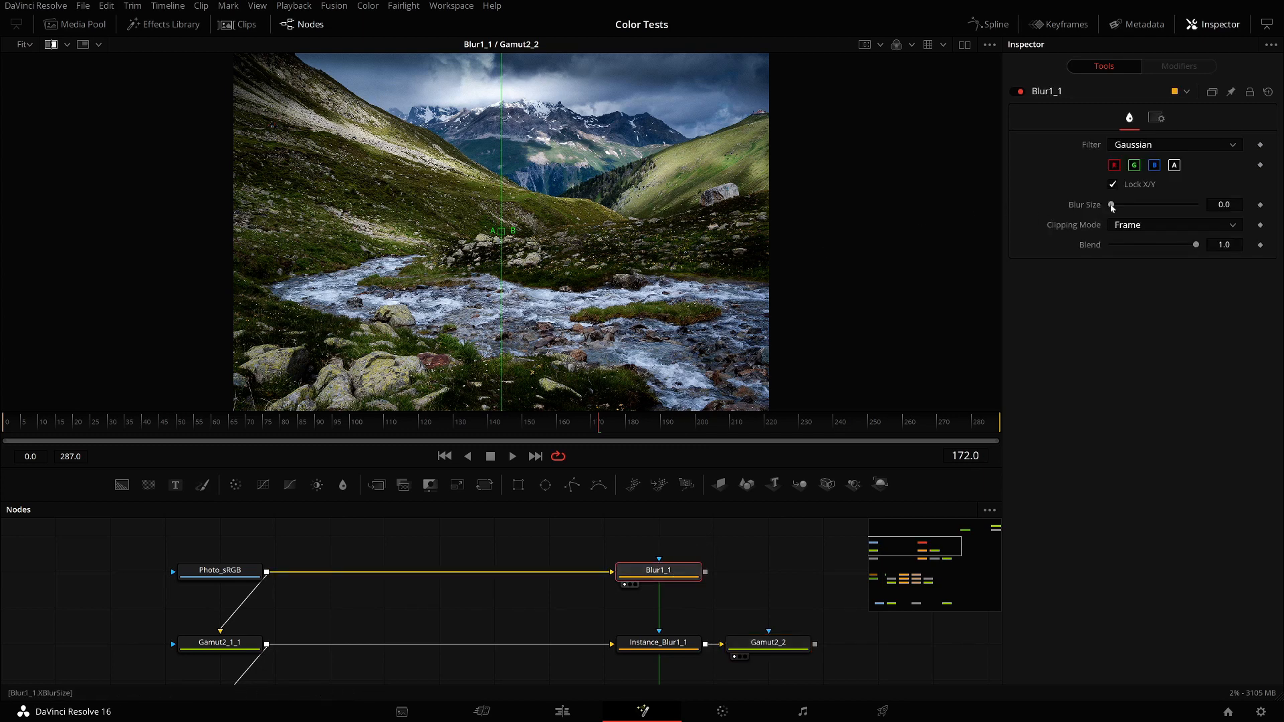
left_click_drag(1111, 206, 1159, 206)
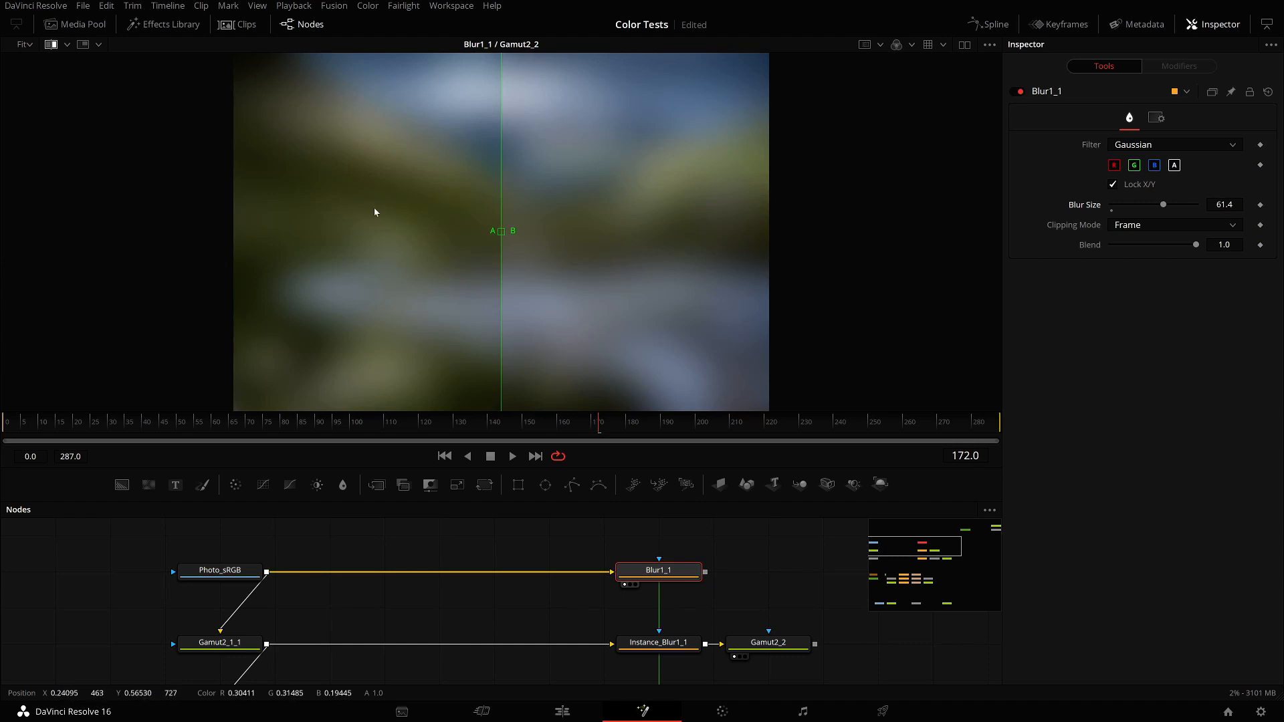
mouse_move(1157, 208)
left_mouse_down()
mouse_move(1112, 209)
mouse_move(1218, 209)
mouse_move(1079, 209)
mouse_move(1152, 206)
left_mouse_up()
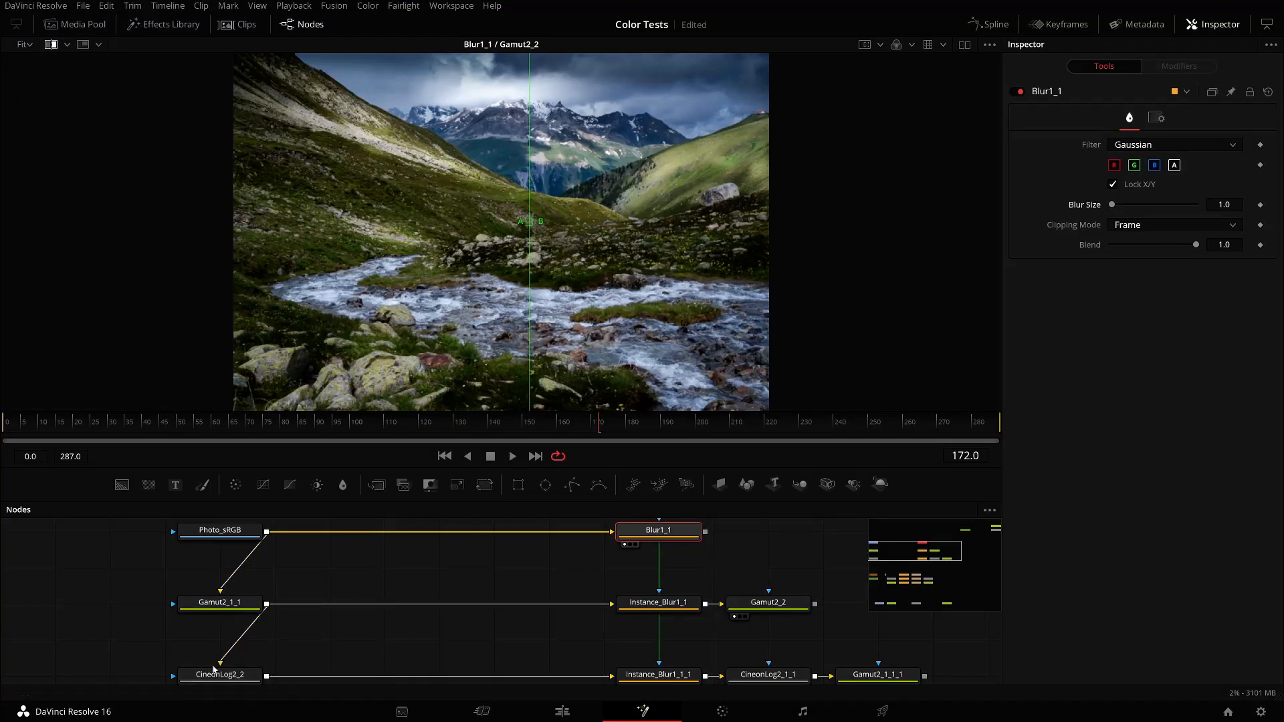
Turn off the split wipe and display the CineonLog2_2 node's log image in the viewer.
left_click(214, 670)
scroll(214, 672, "down", 1)
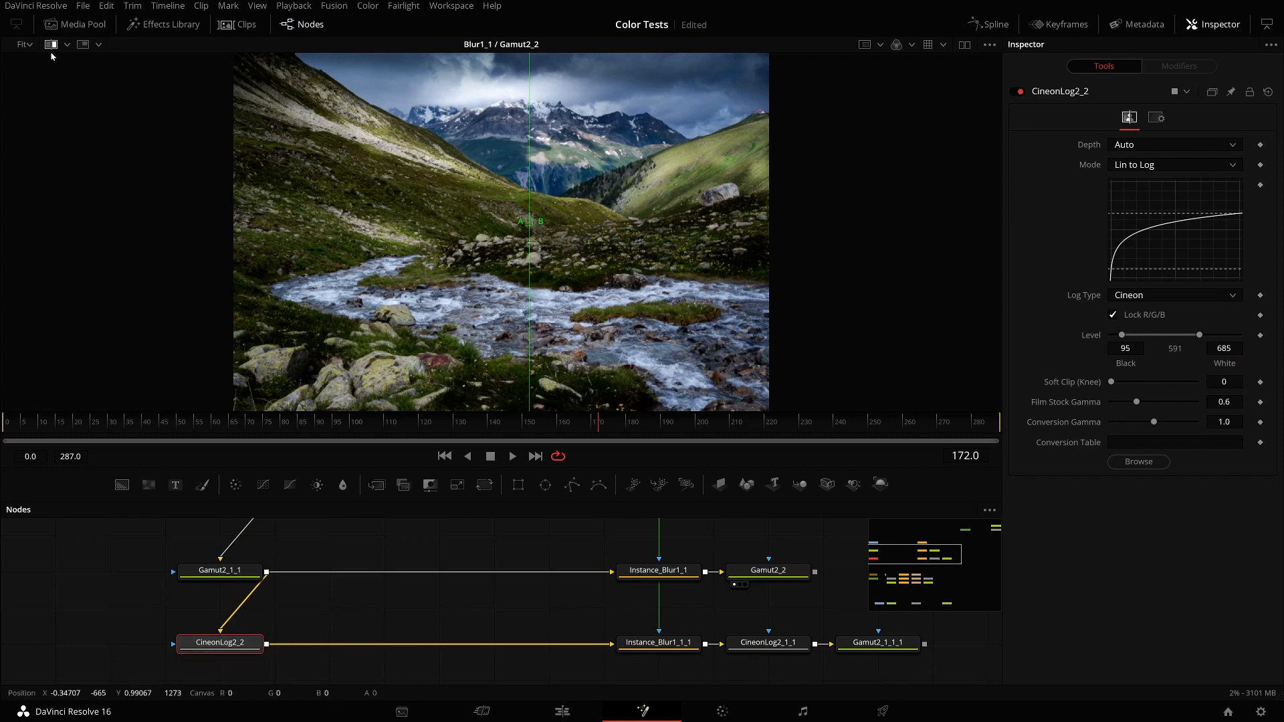
key("1")
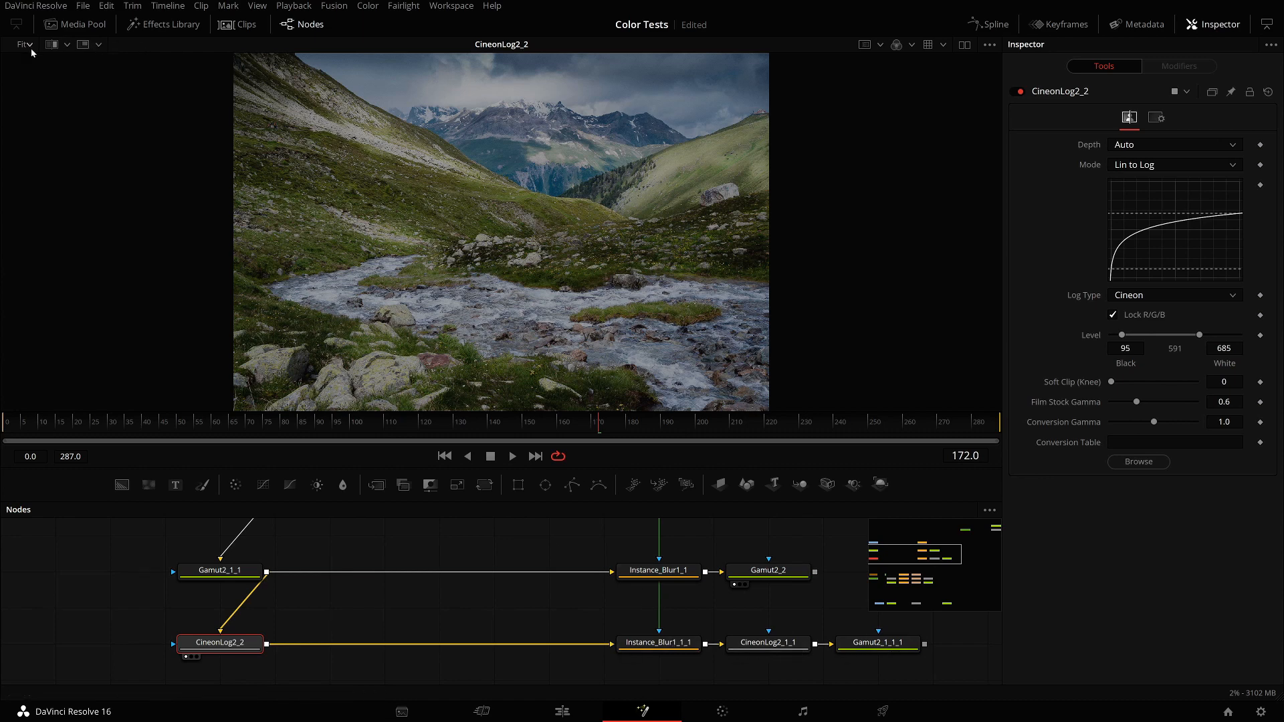
Compare Gamut2_1_1_1 as side A against Gamut2_2 in the split wipe, with the Blur Size of Blur1_1 set to 48.0.
left_click(53, 45)
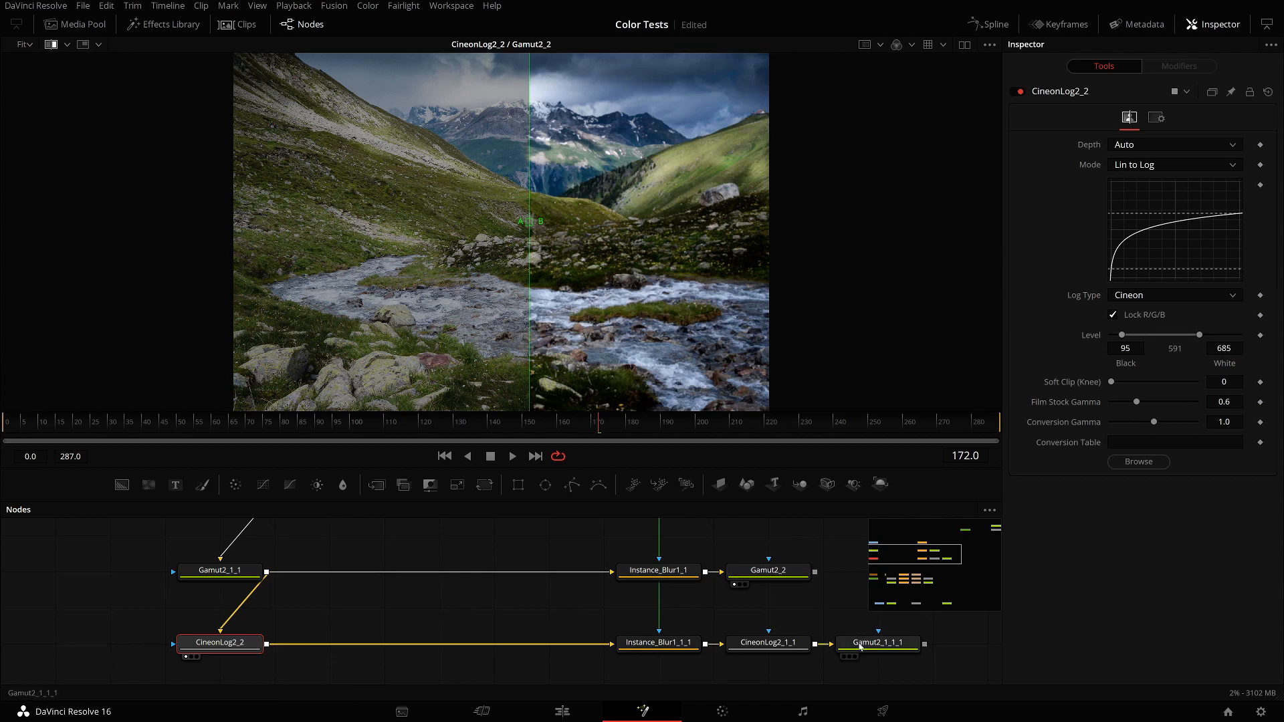
left_click_drag(877, 643, 365, 248)
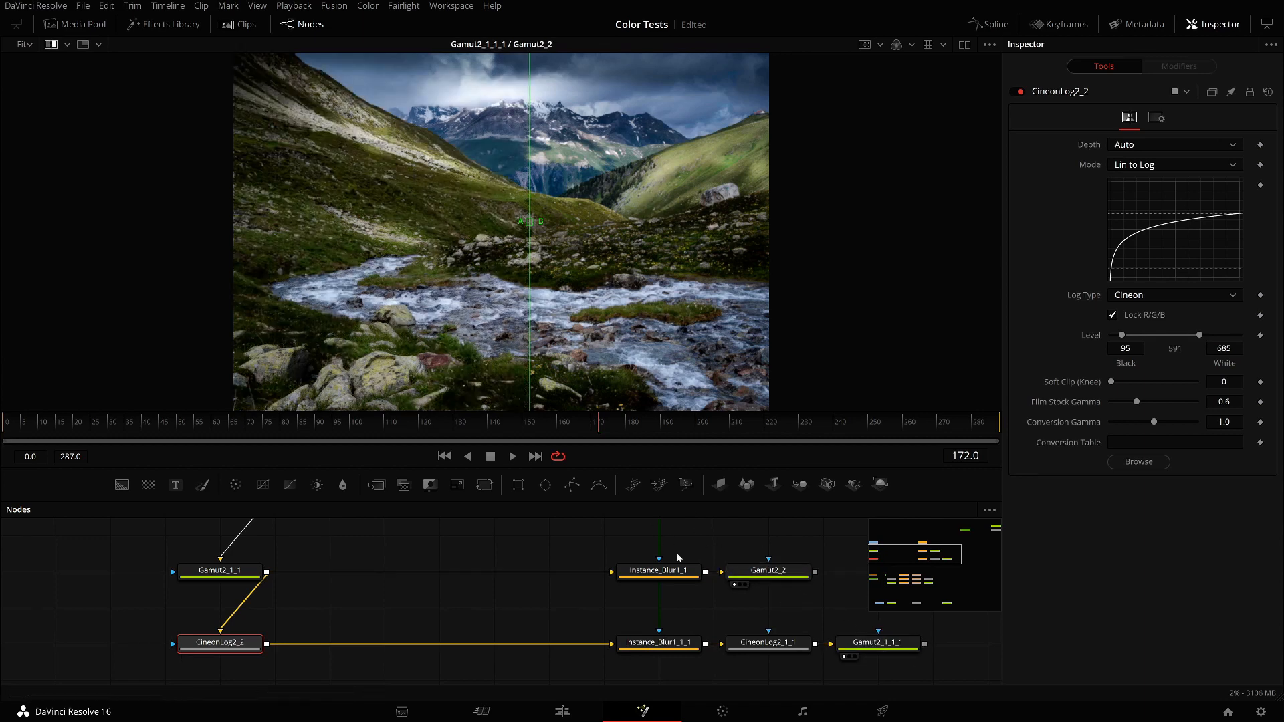
scroll(669, 581, "up", 3)
left_click(658, 578)
left_click_drag(1111, 204, 1151, 204)
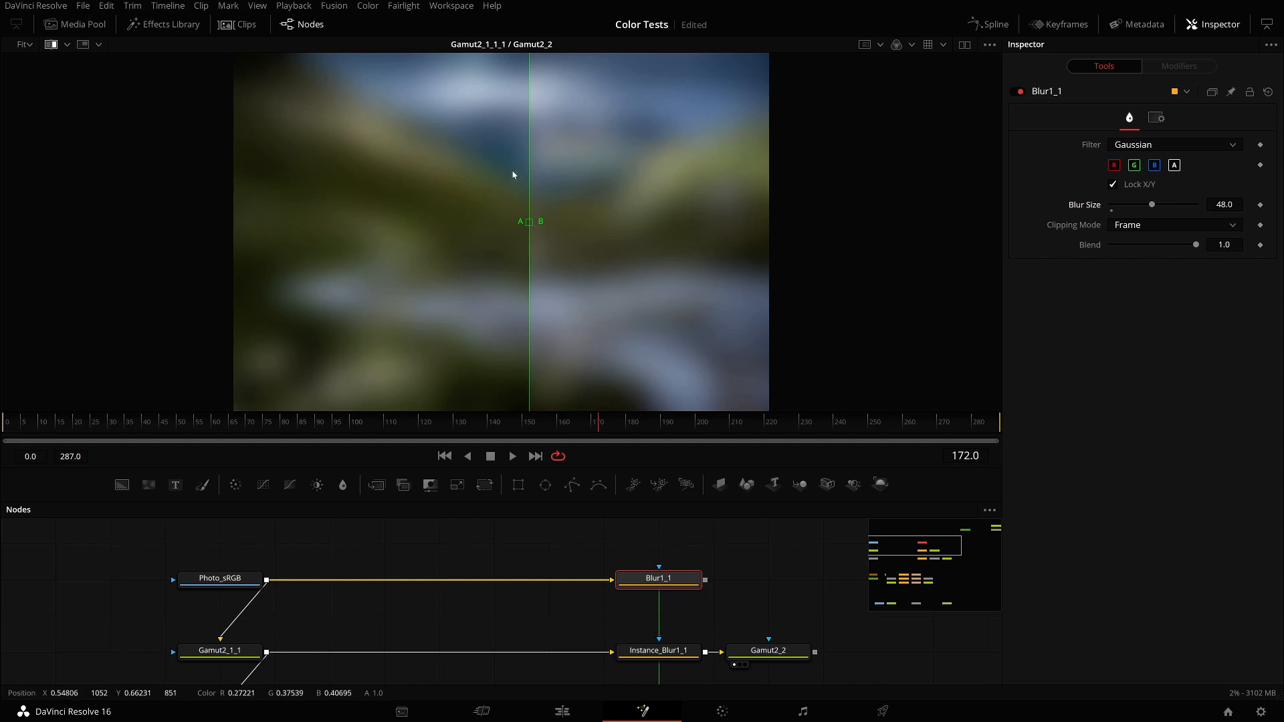
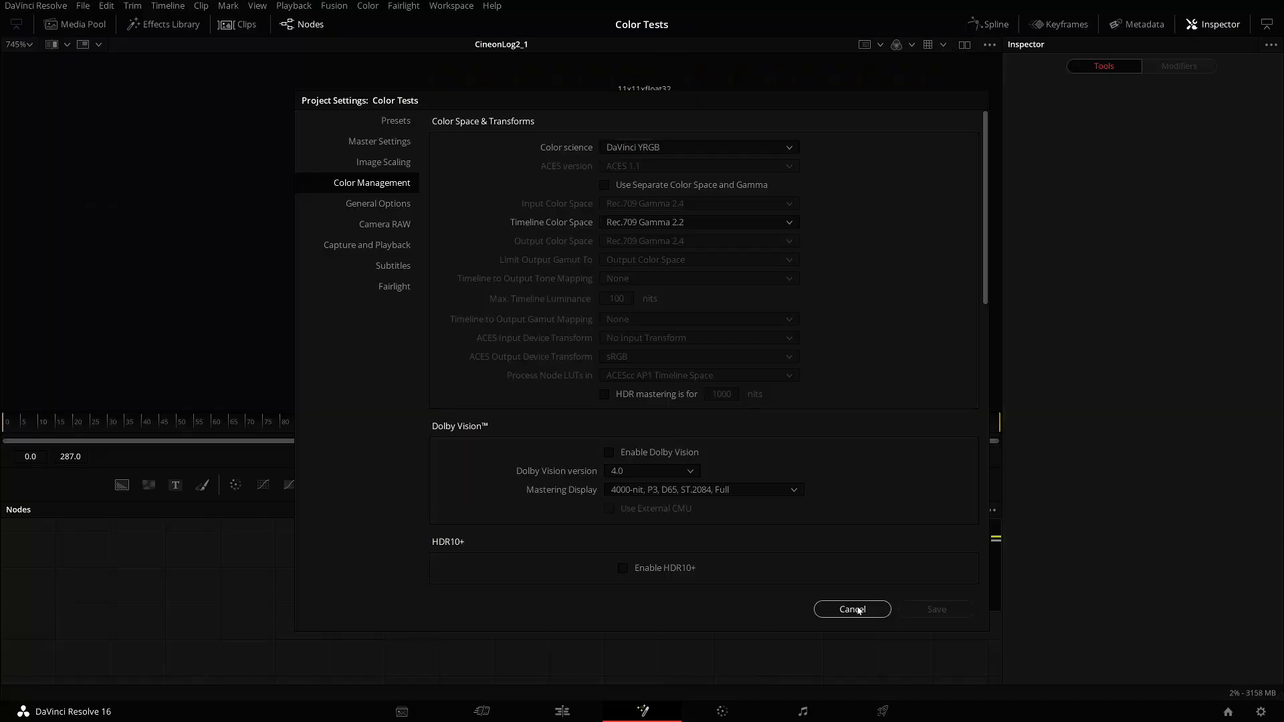
Close the project settings, add INT_01.mov from the Media folder to an empty area of the node graph, and display it in the viewer.
left_click(869, 614)
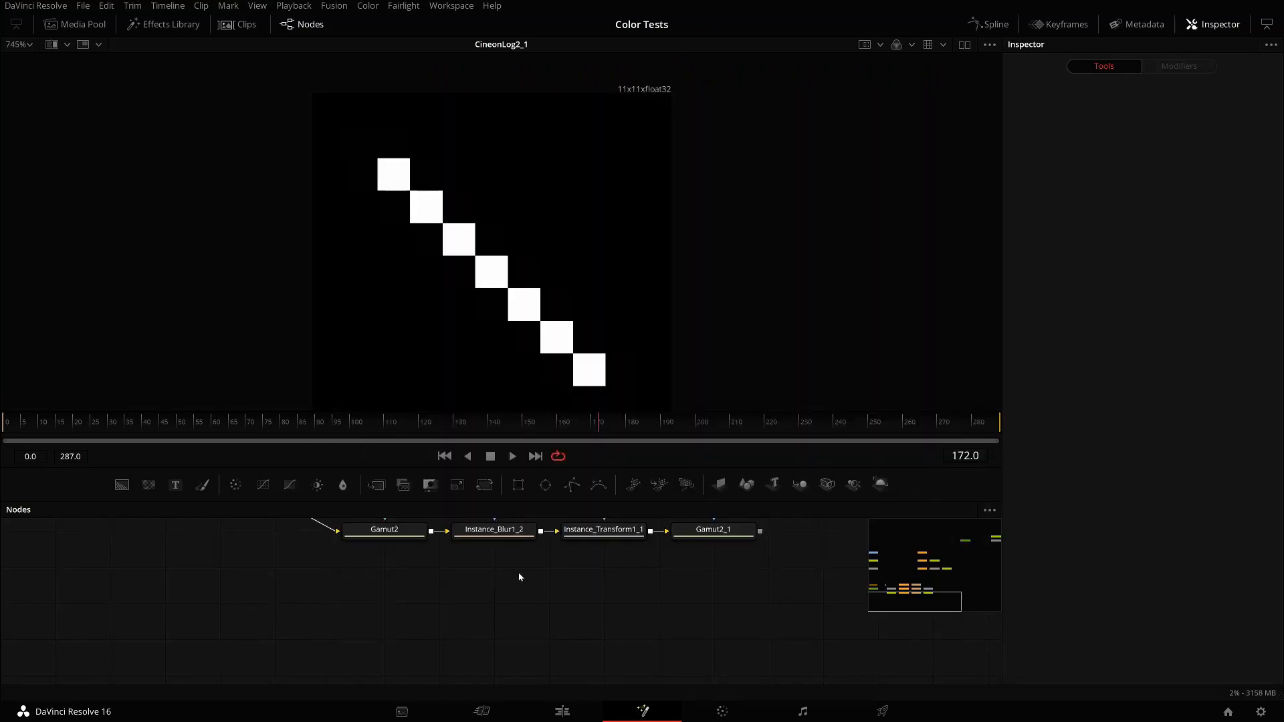
left_click(75, 24)
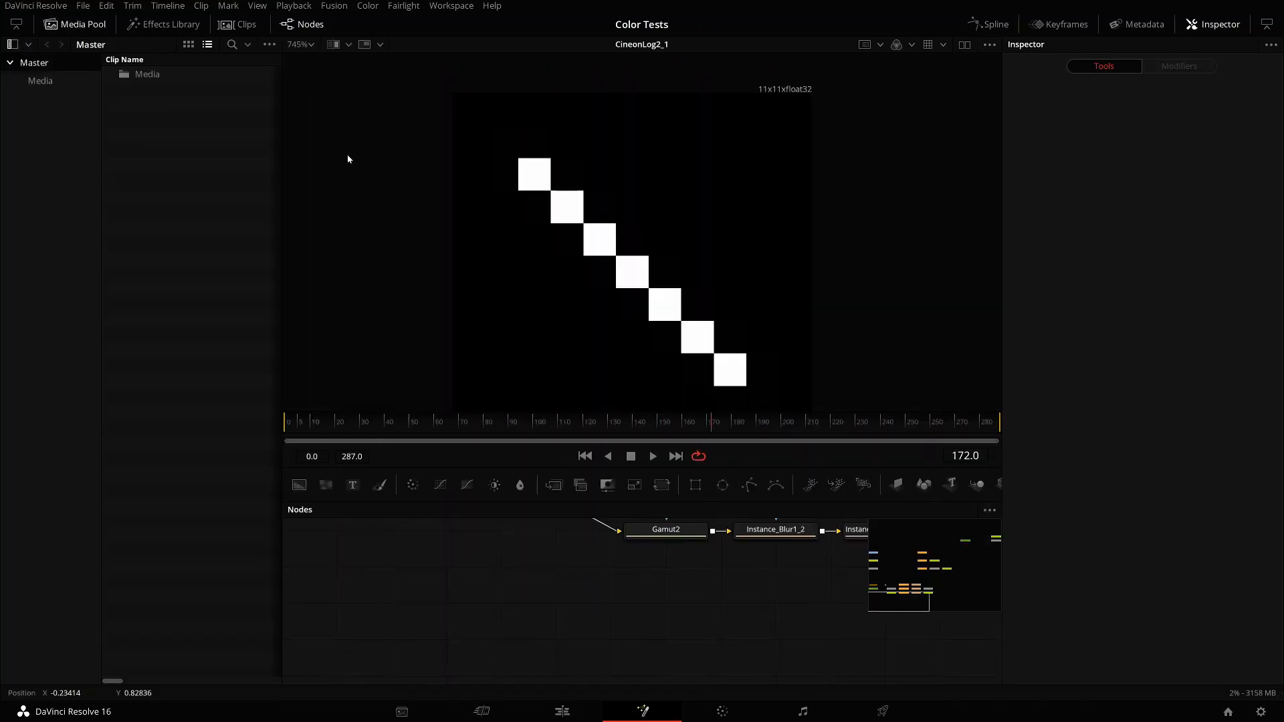
left_click_drag(689, 554, 683, 561)
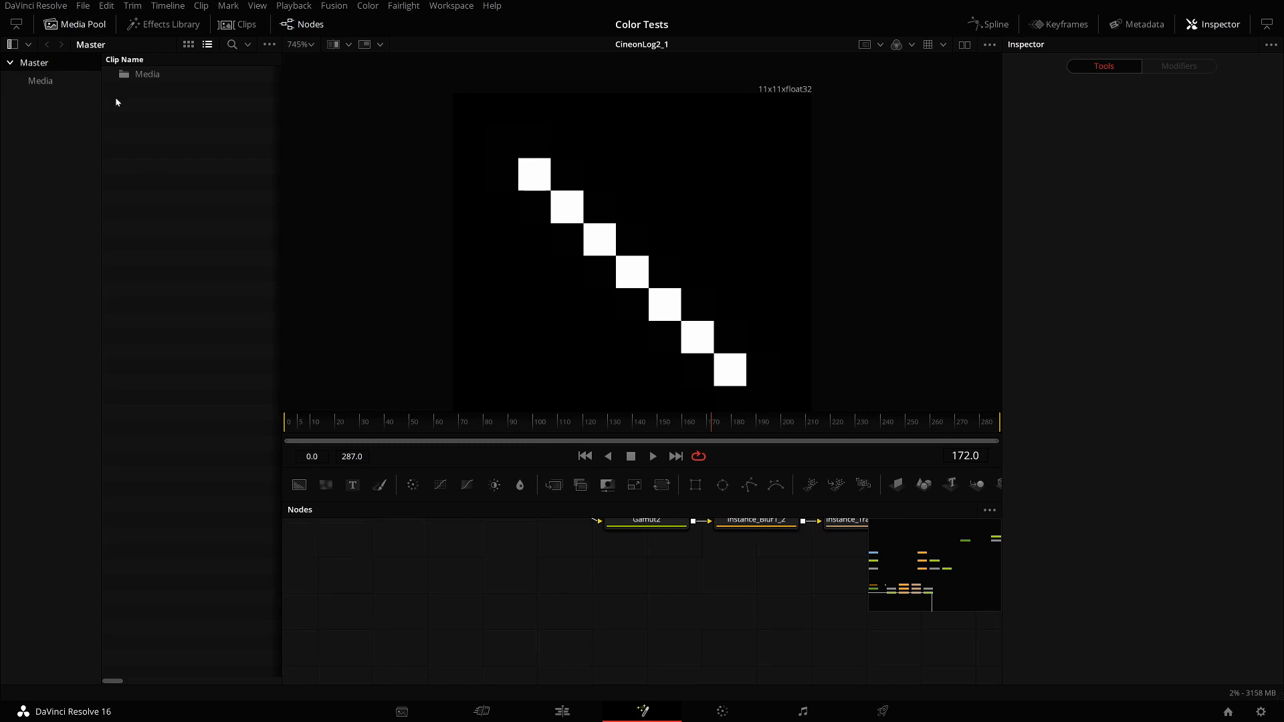
double_click(161, 74)
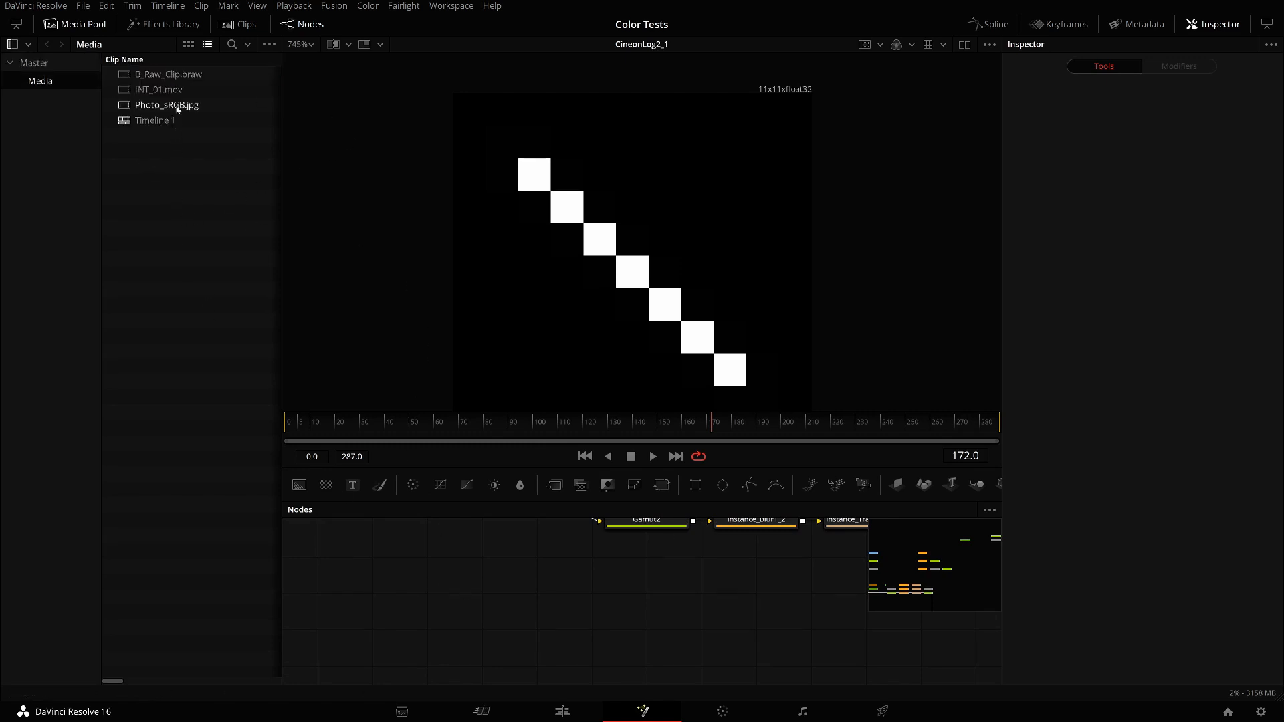
left_click_drag(159, 89, 423, 605)
key("1")
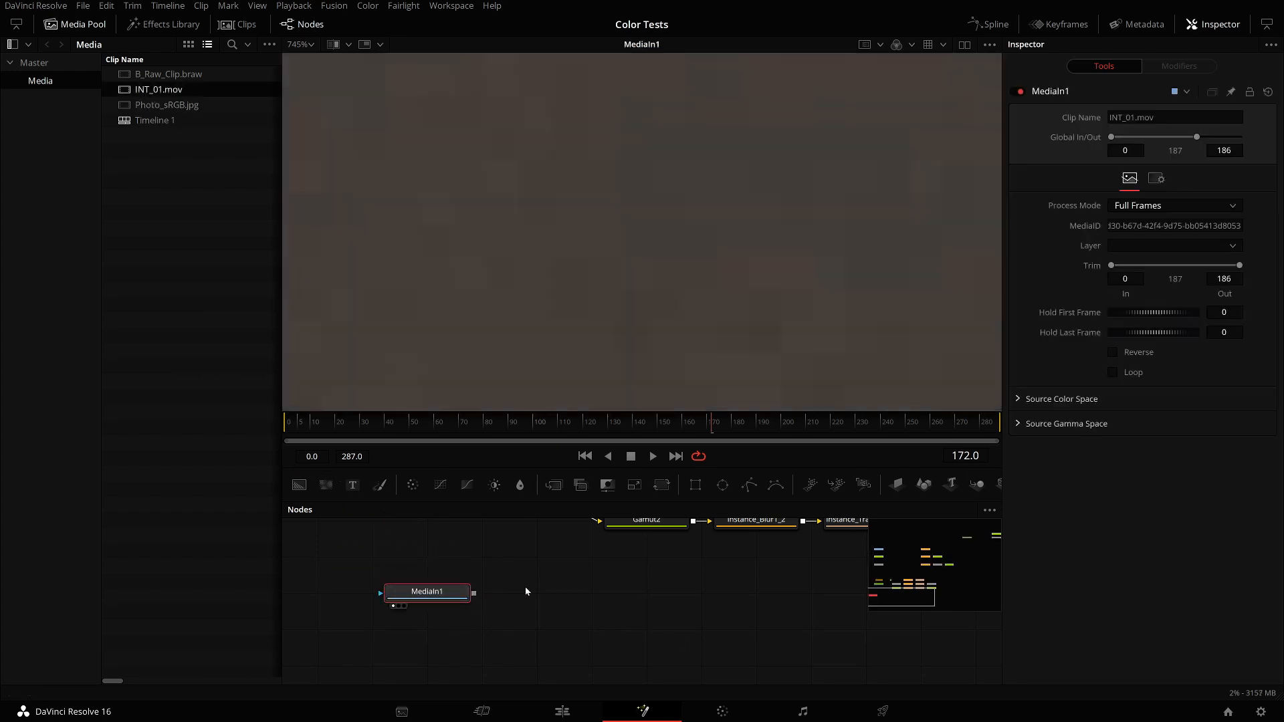
key("ctrl+f")
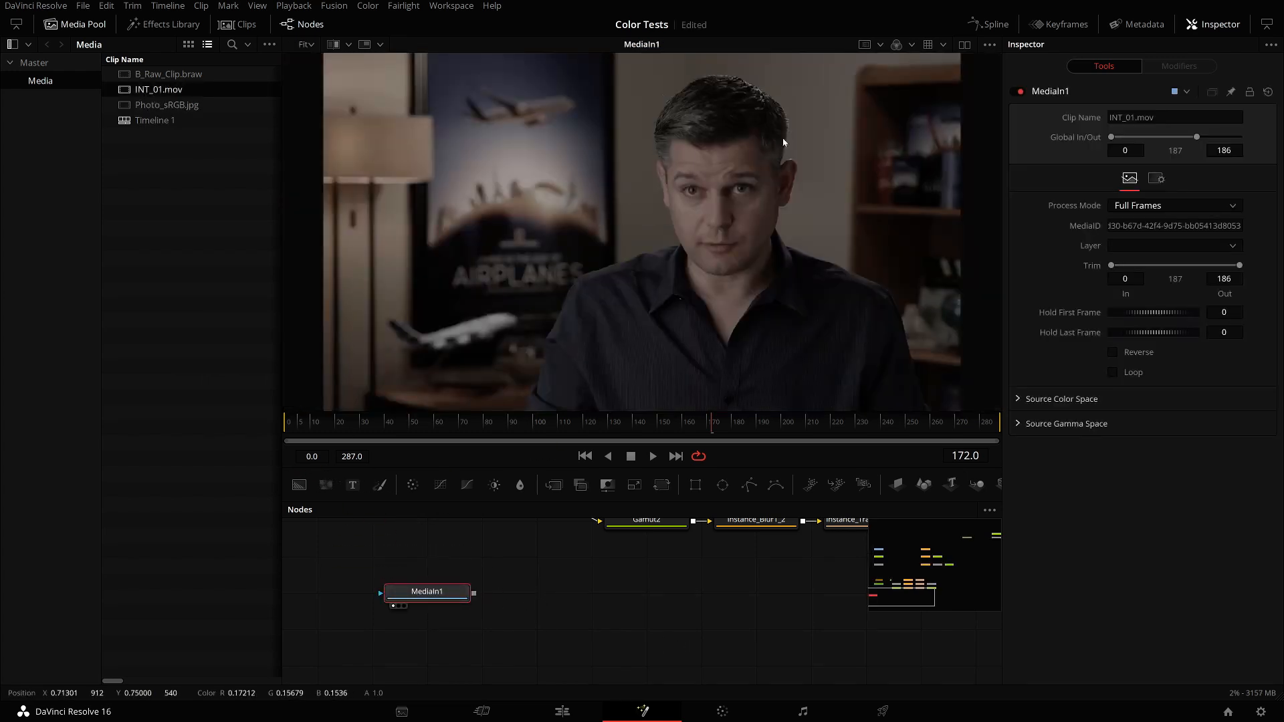
scroll(747, 183, "down", 2)
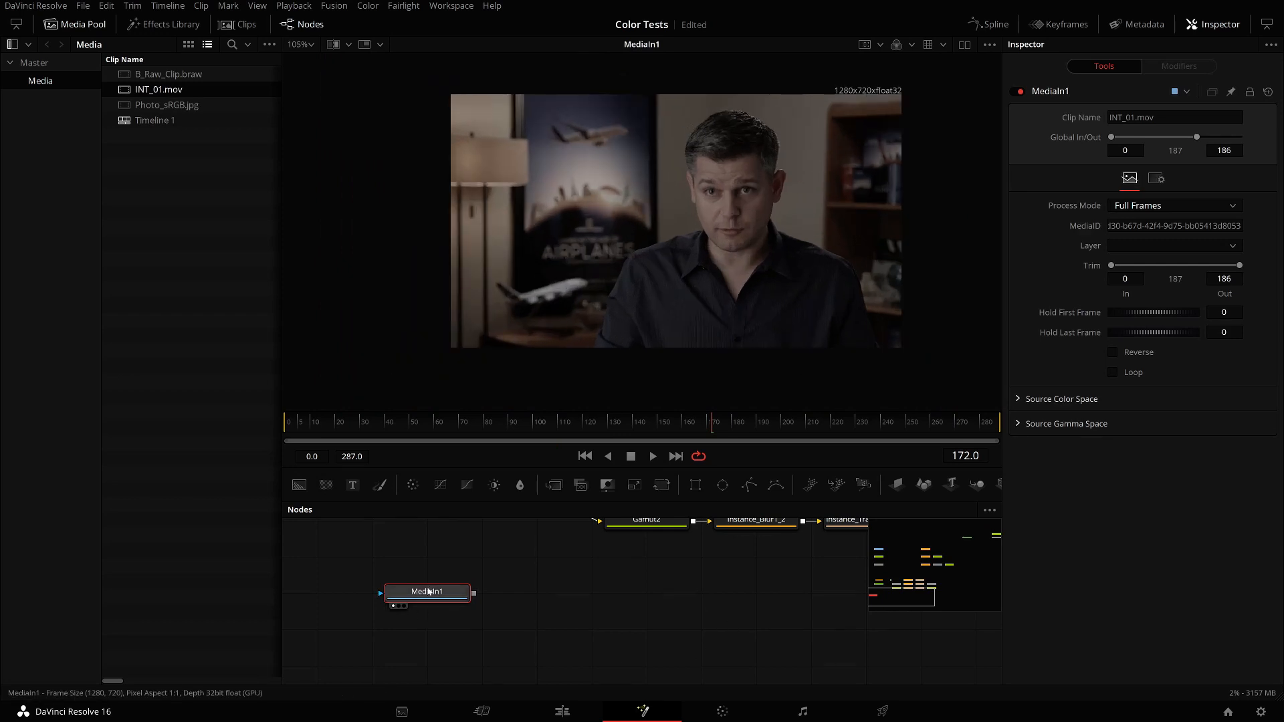
left_click_drag(428, 591, 428, 627)
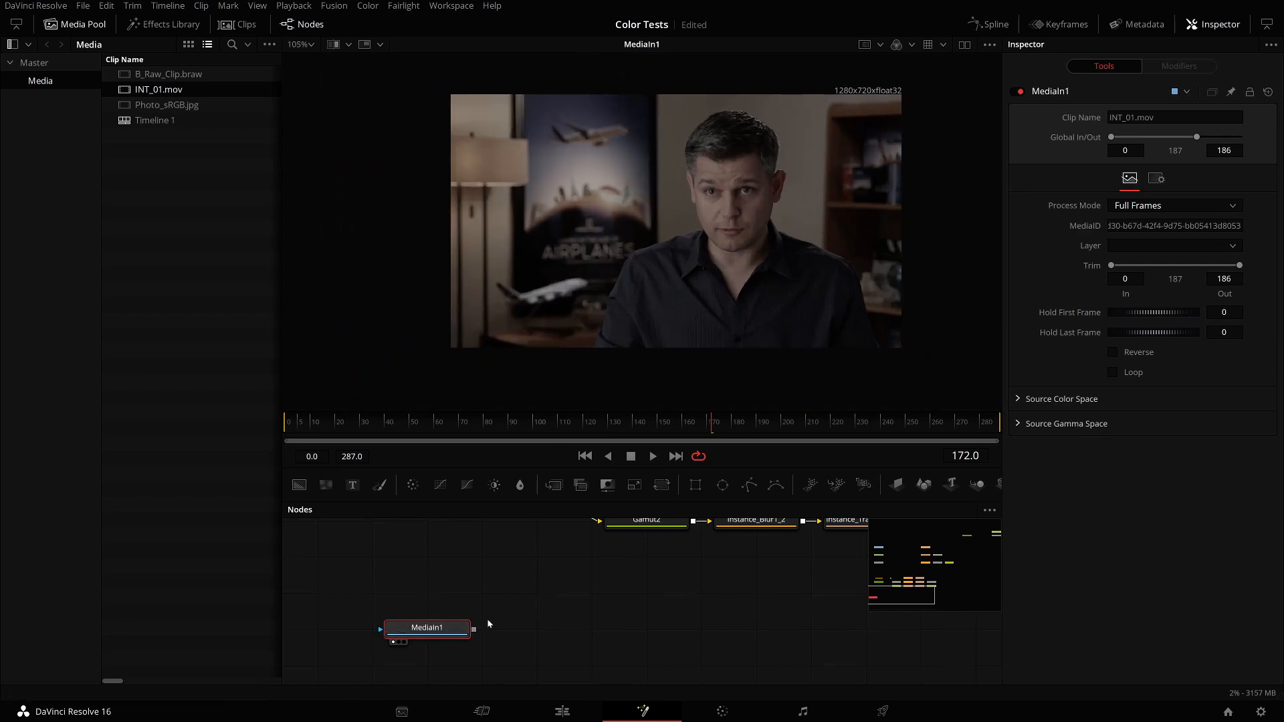
key("shift+space")
type("gamut")
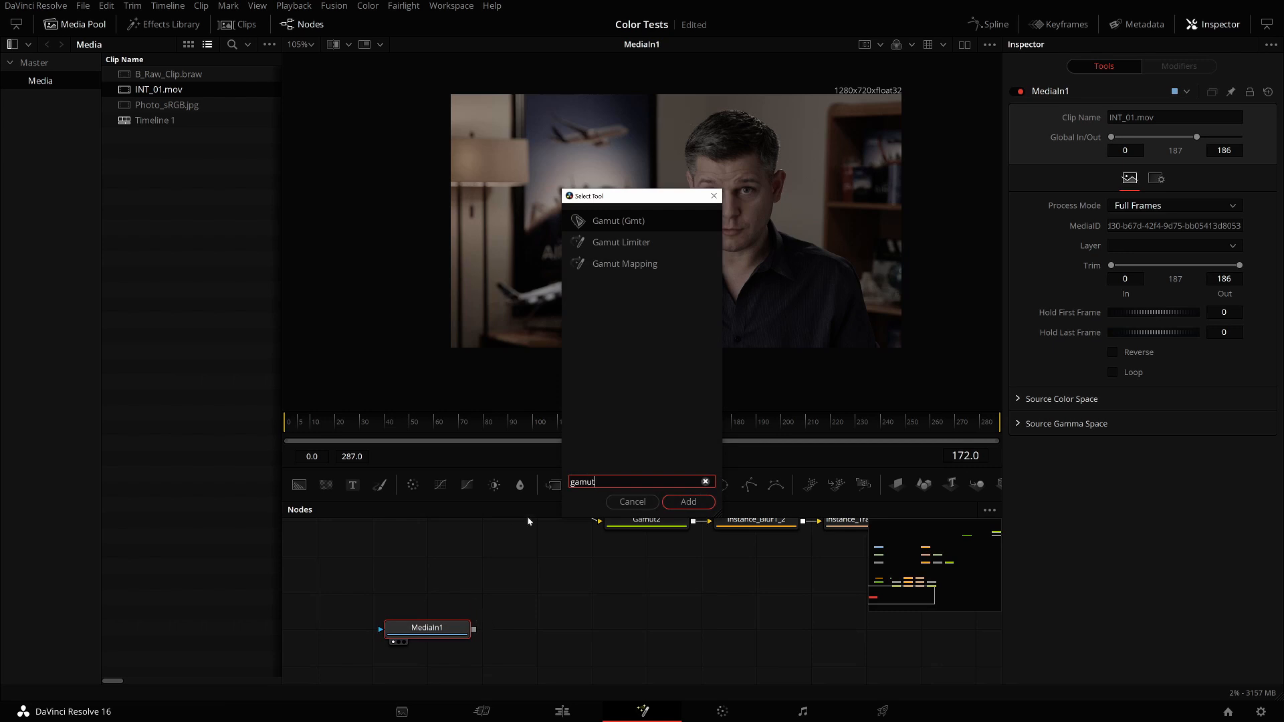
key("Escape")
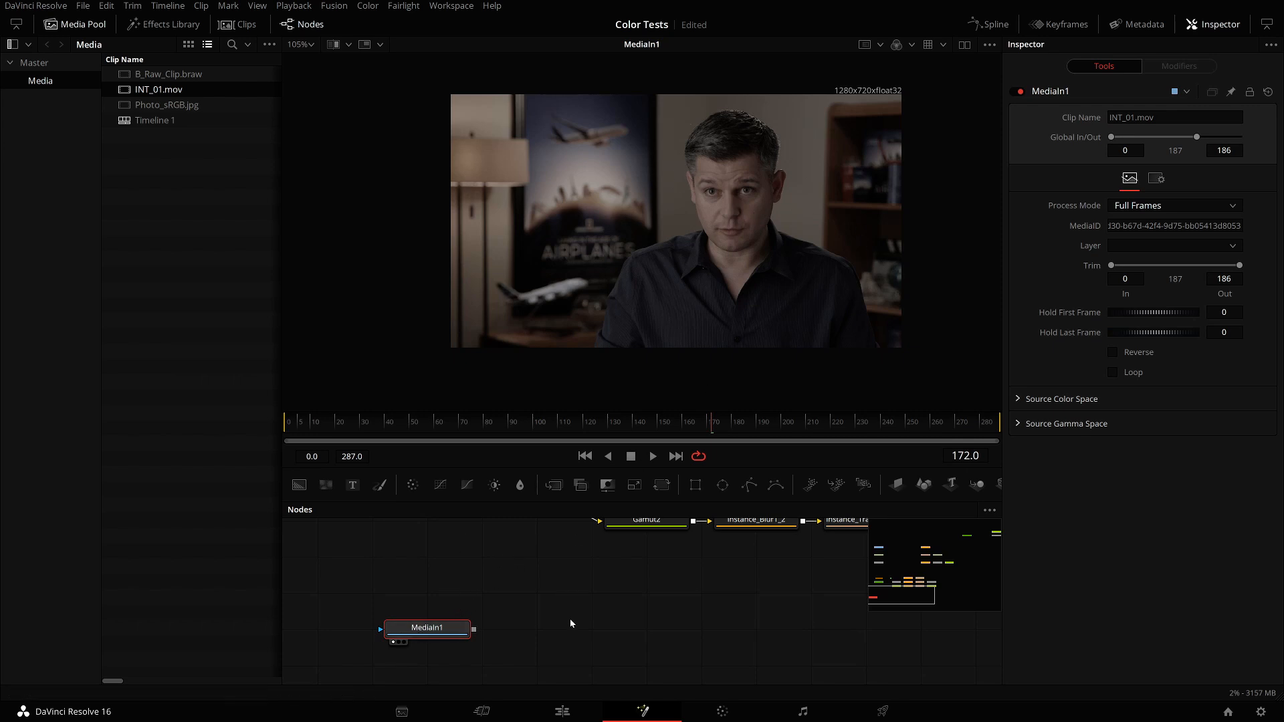
Add a Cineon Log node after MediaIn1, with Log Type BMD Film and Film Version BMD Film 4K.
key("shift+space")
type("cineo")
key("Return")
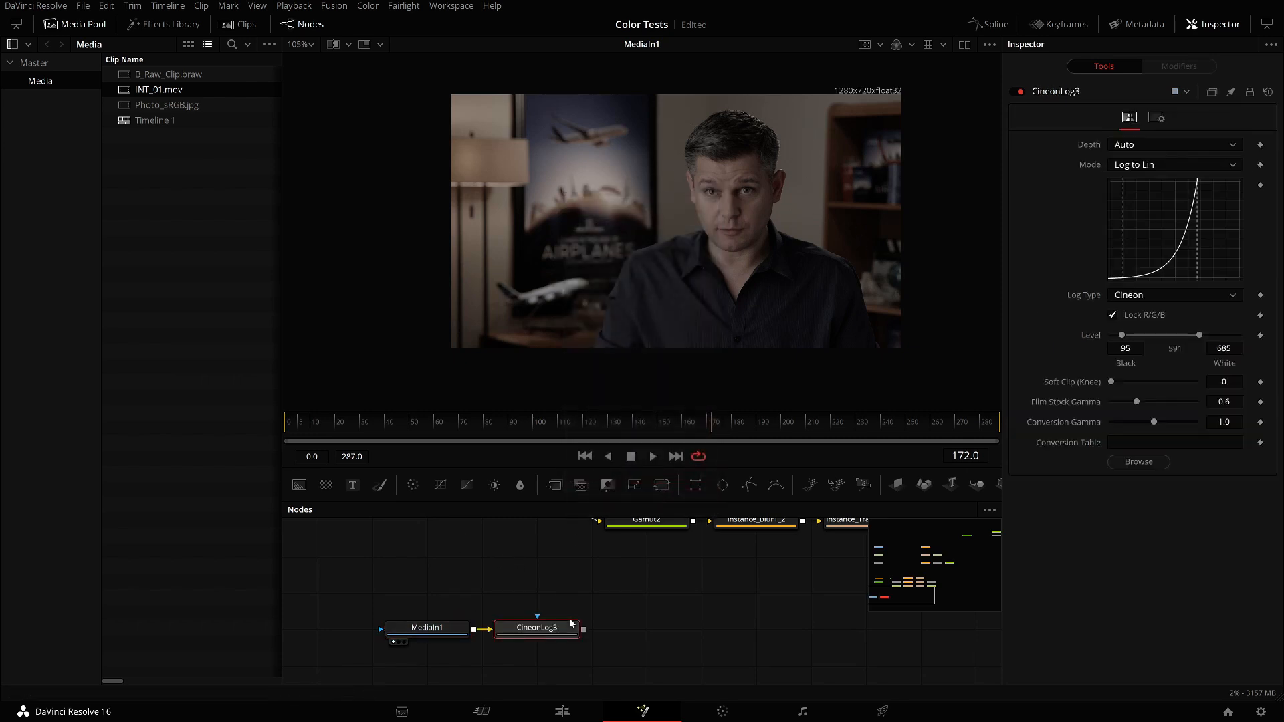
left_click(1147, 298)
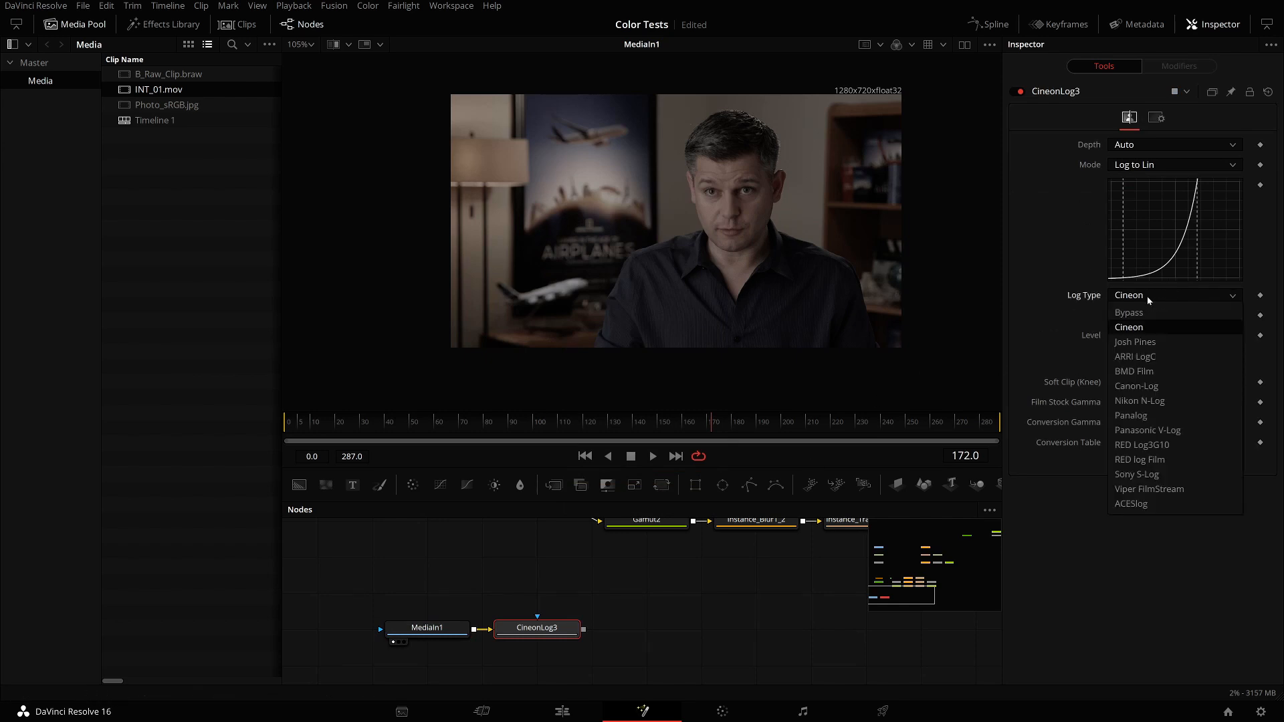
left_click(1136, 373)
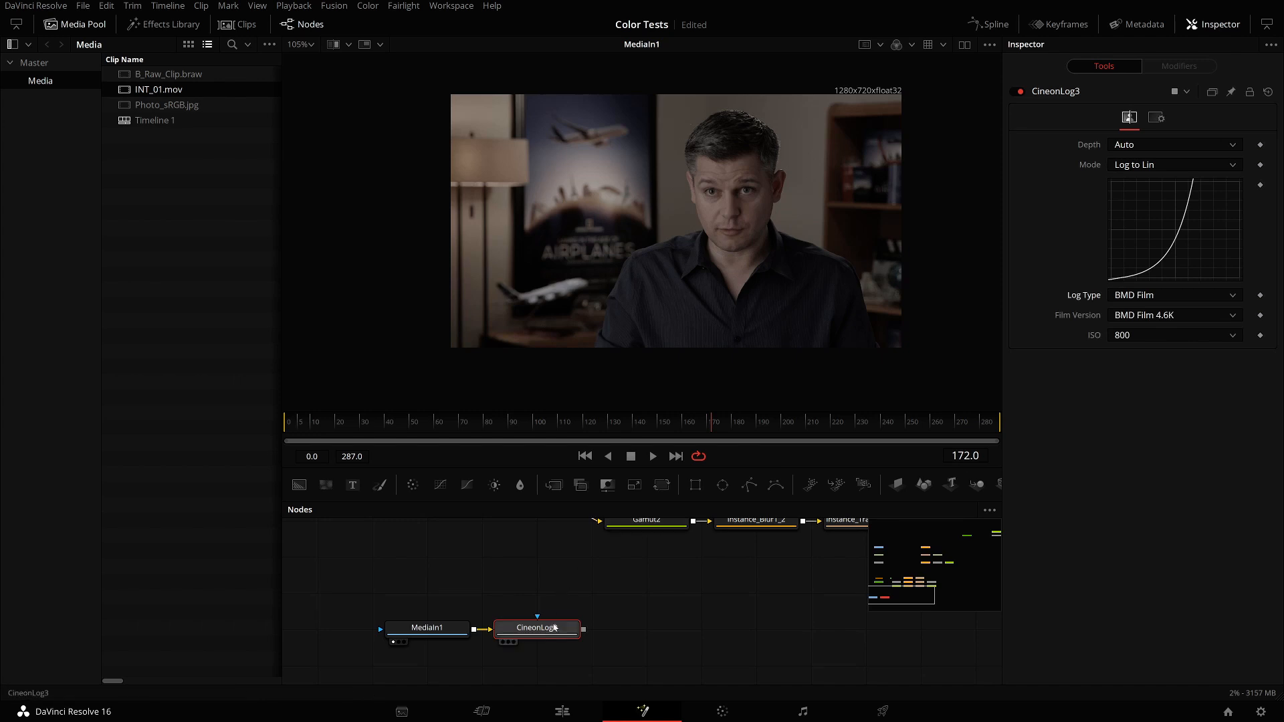
left_click(1129, 316)
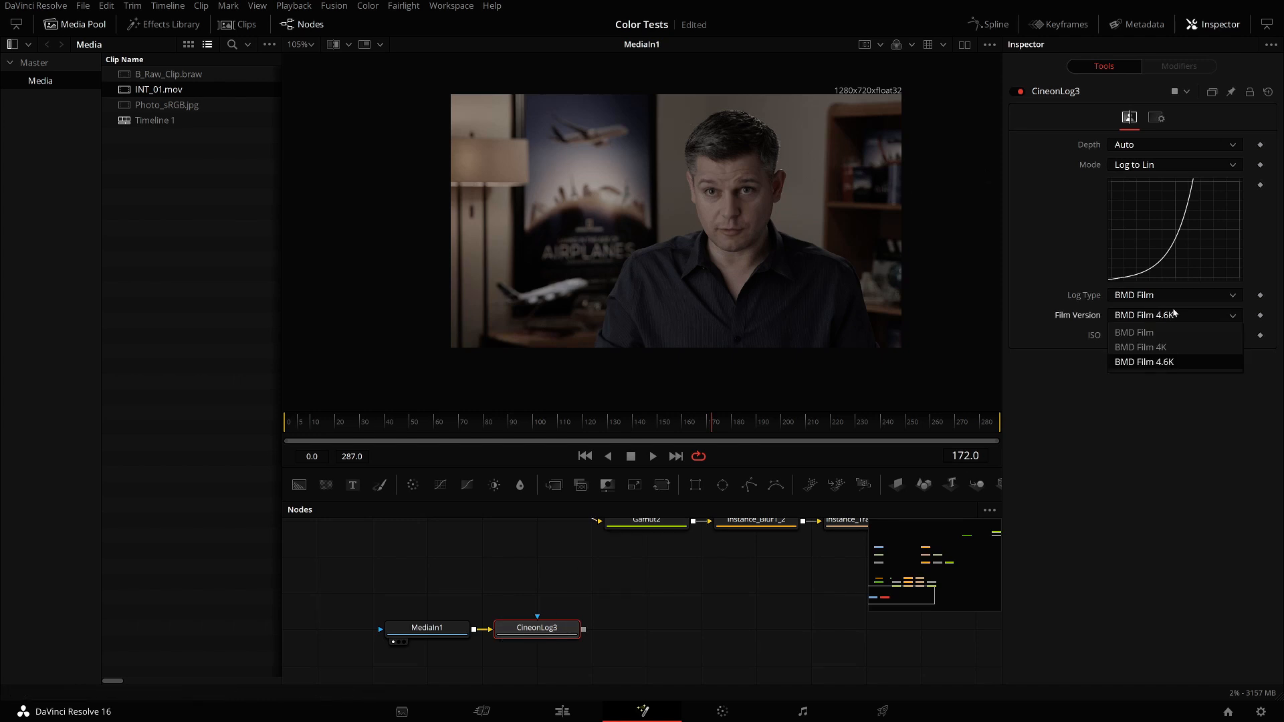
left_click(1163, 347)
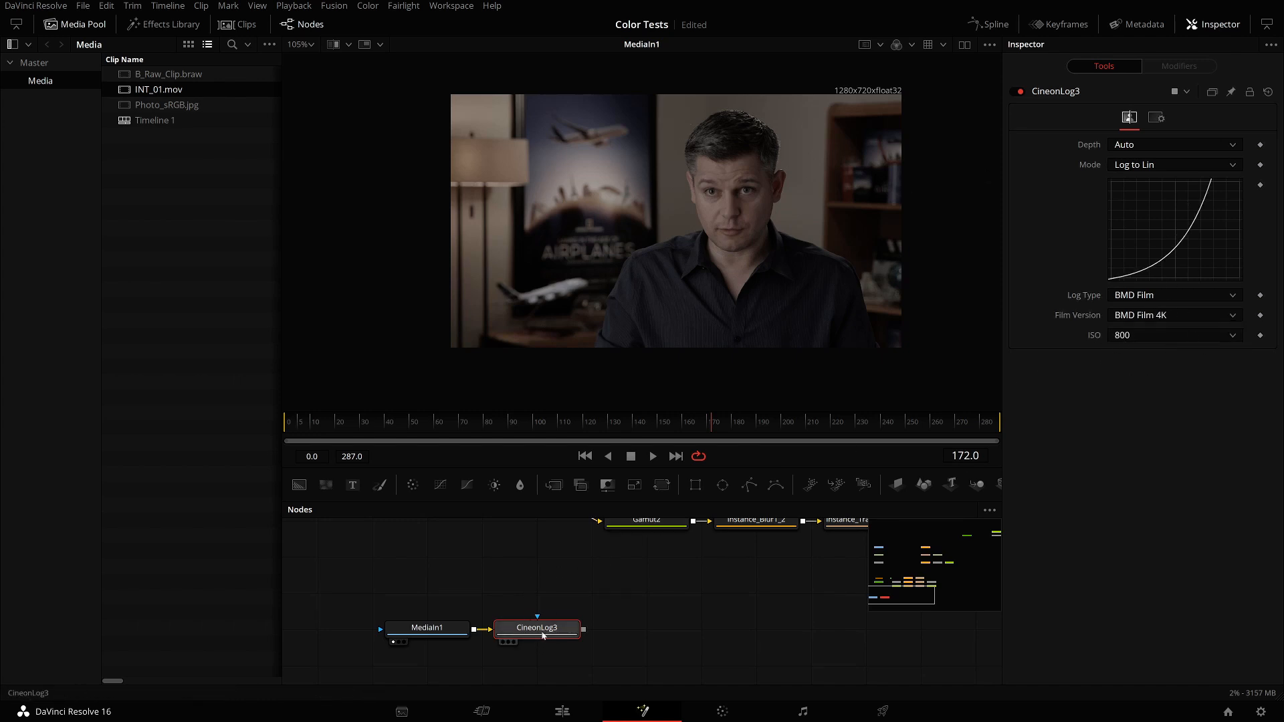
Compare the linearized CineonLog3 output with the original MediaIn1 log footage in the viewer.
key("1")
left_click_drag(779, 169, 760, 204)
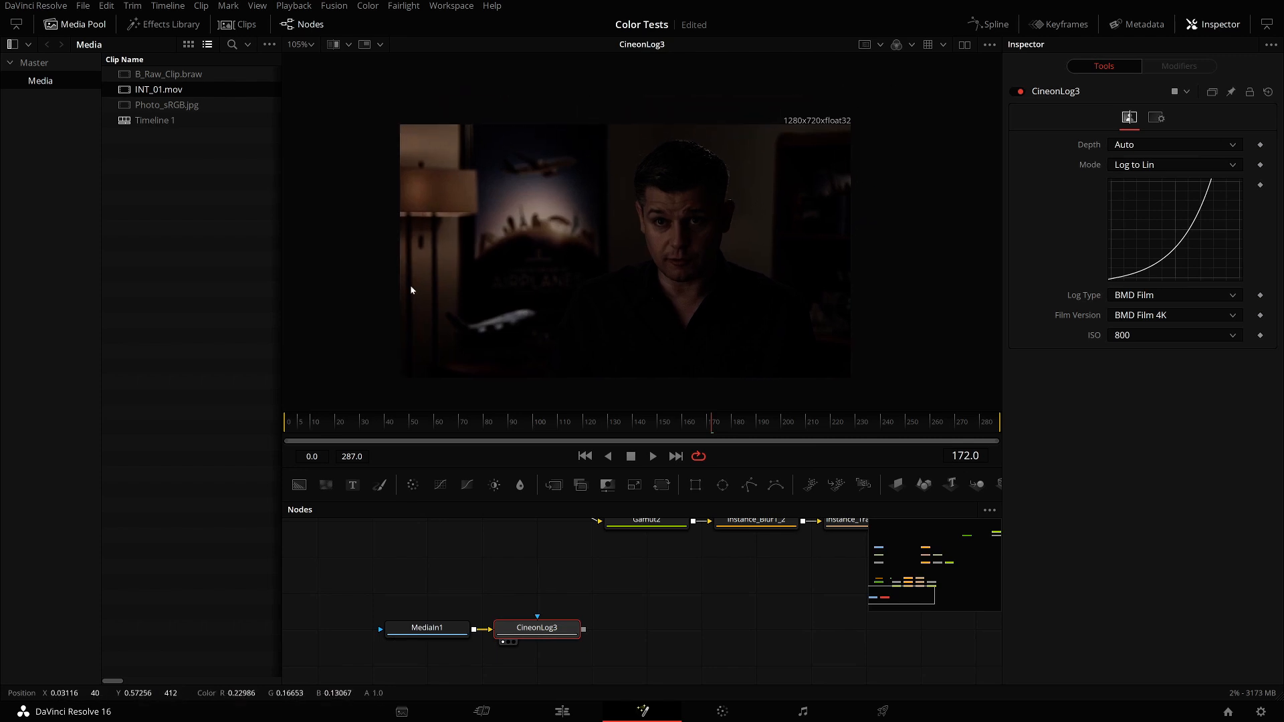
left_click(427, 628)
key("1")
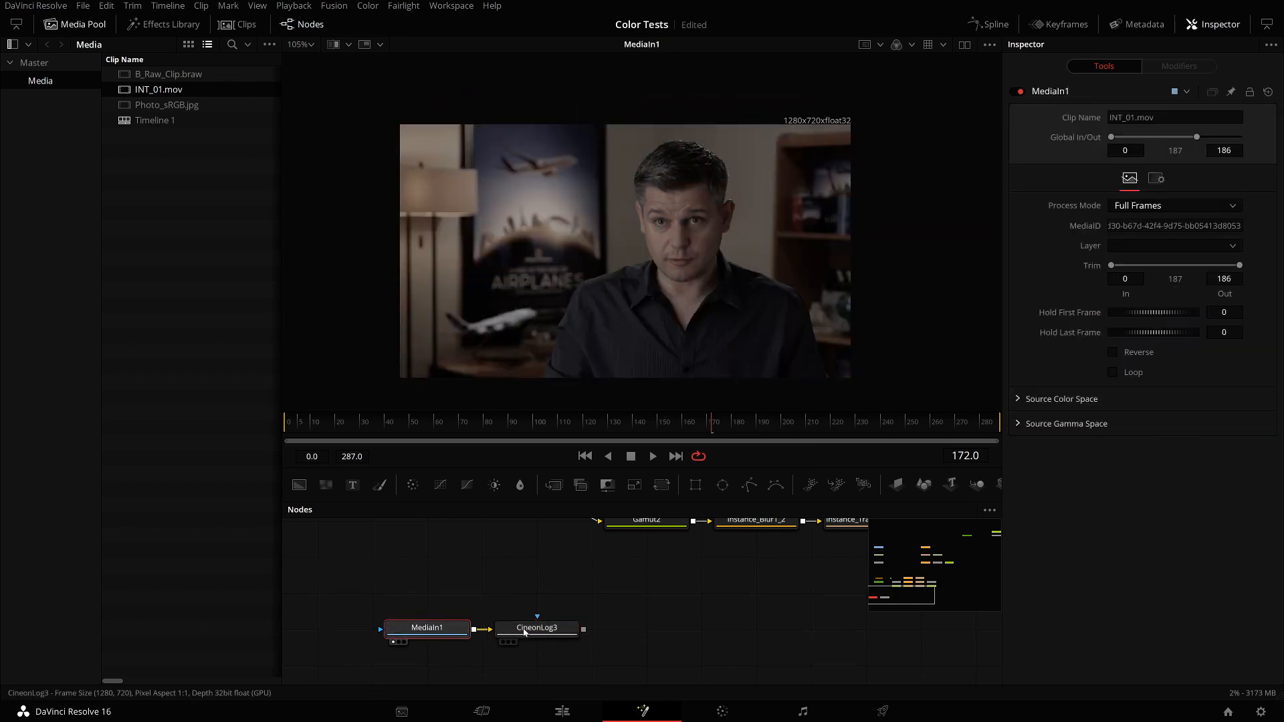
left_click(539, 631)
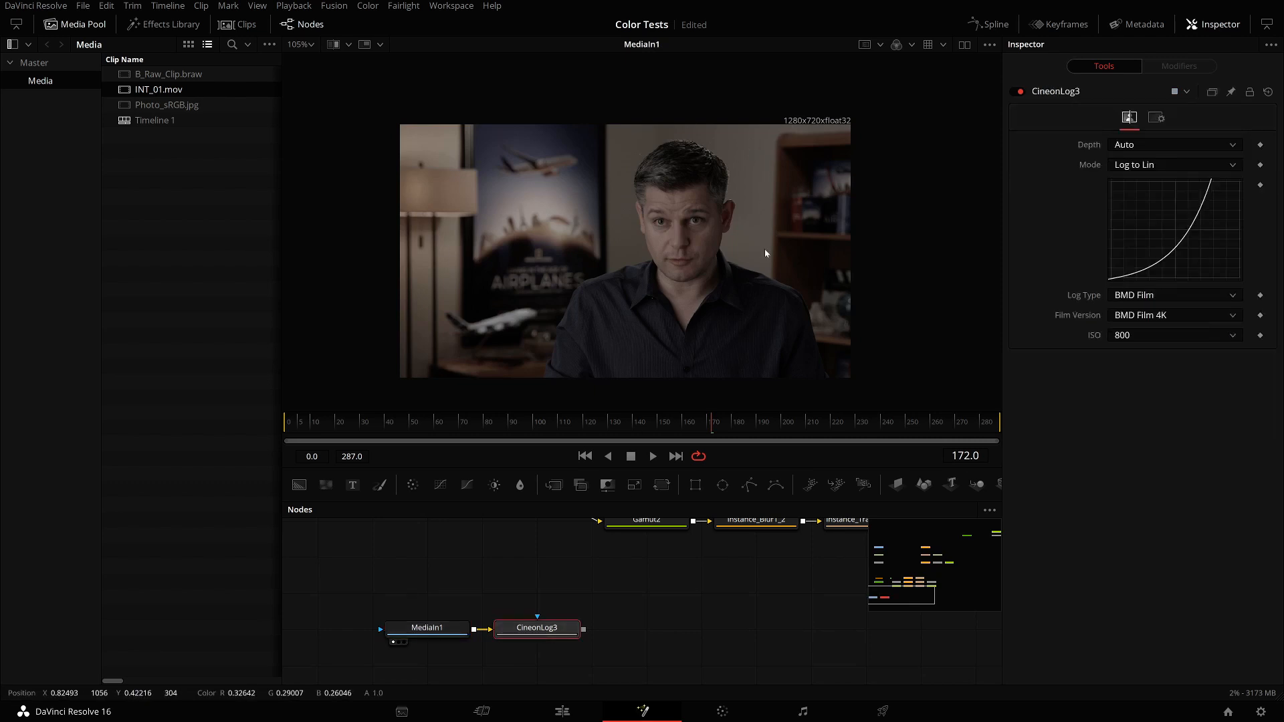
key("1")
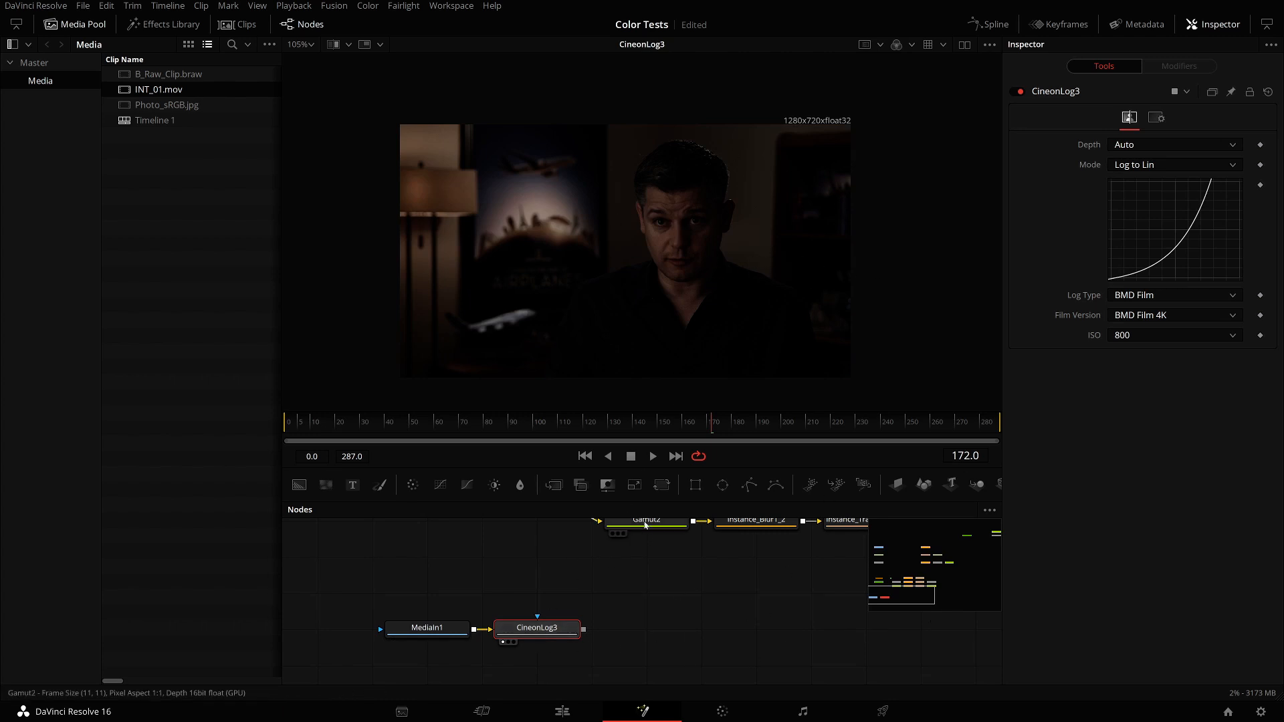
Add a Merge node after CineonLog3 and place it farther along the chain, leaving a gap between them.
left_click(560, 490)
left_click_drag(664, 631, 754, 632)
left_click_drag(836, 617, 748, 574)
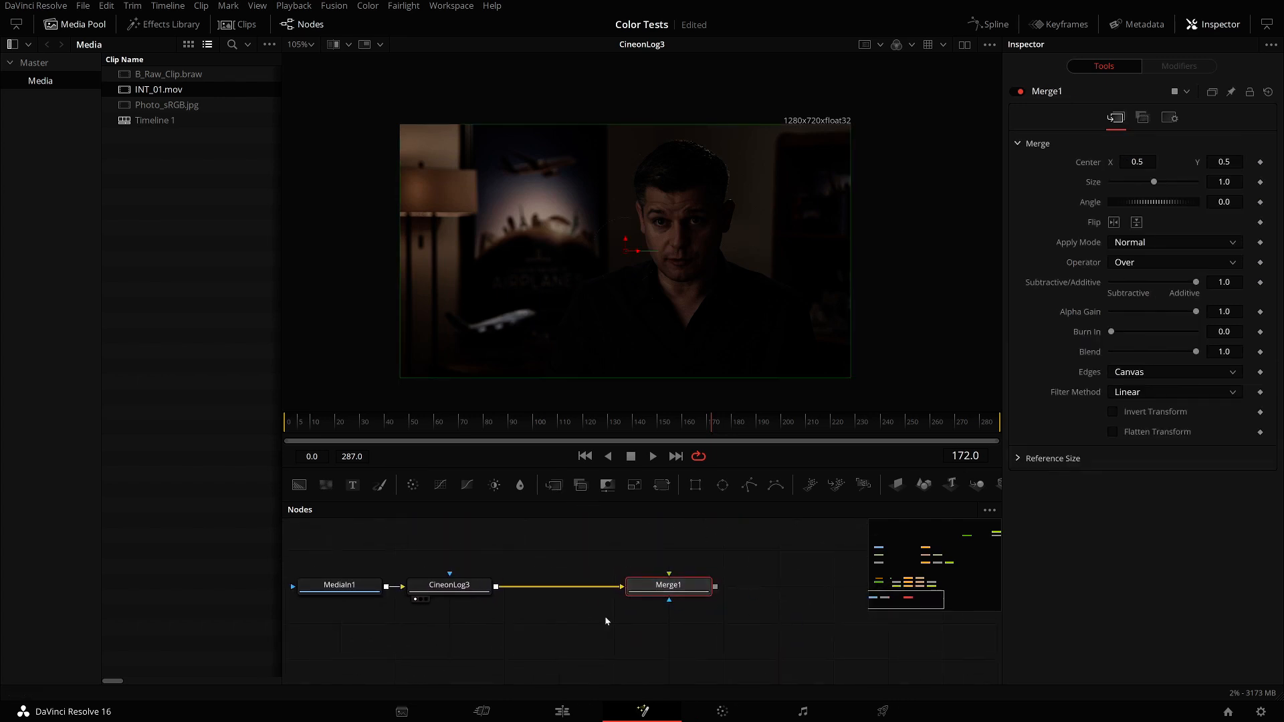
Duplicate the CineonLog3 node, connect the copy after Merge1, and space it away from the merge.
left_click(467, 592)
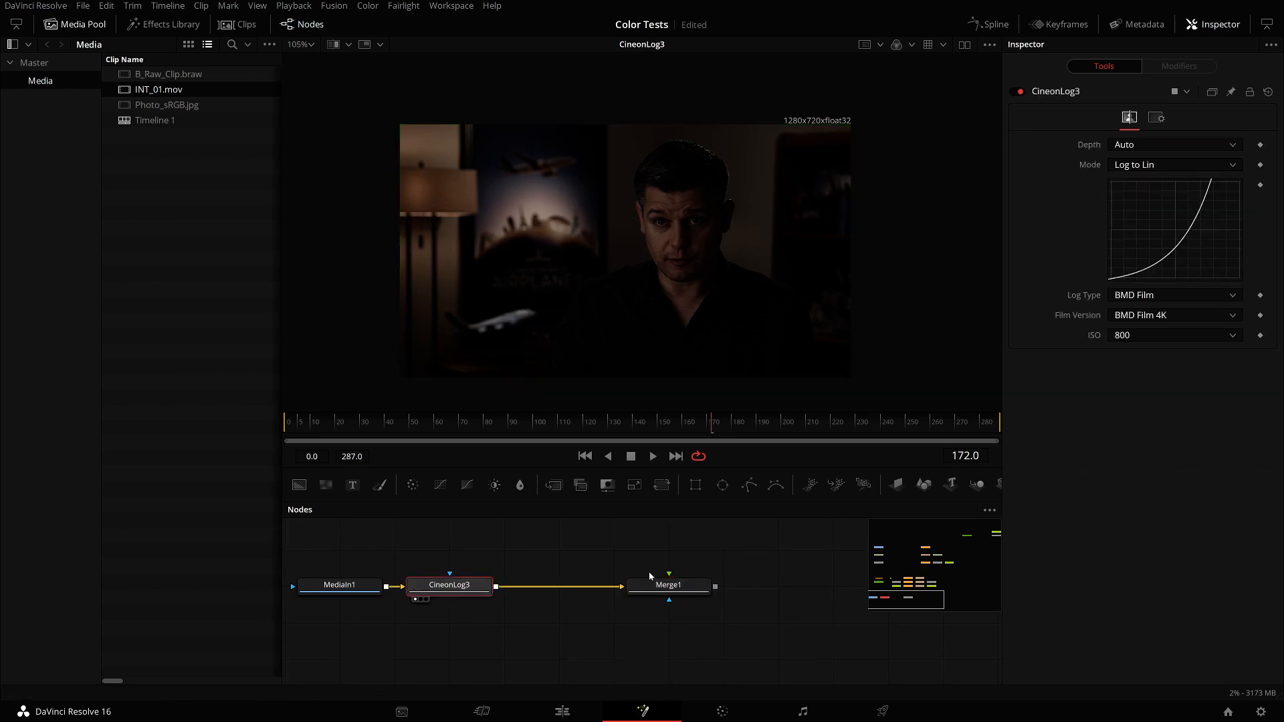
left_click(672, 586)
key("ctrl+v")
left_click_drag(779, 591, 858, 592)
left_click_drag(739, 623, 650, 621)
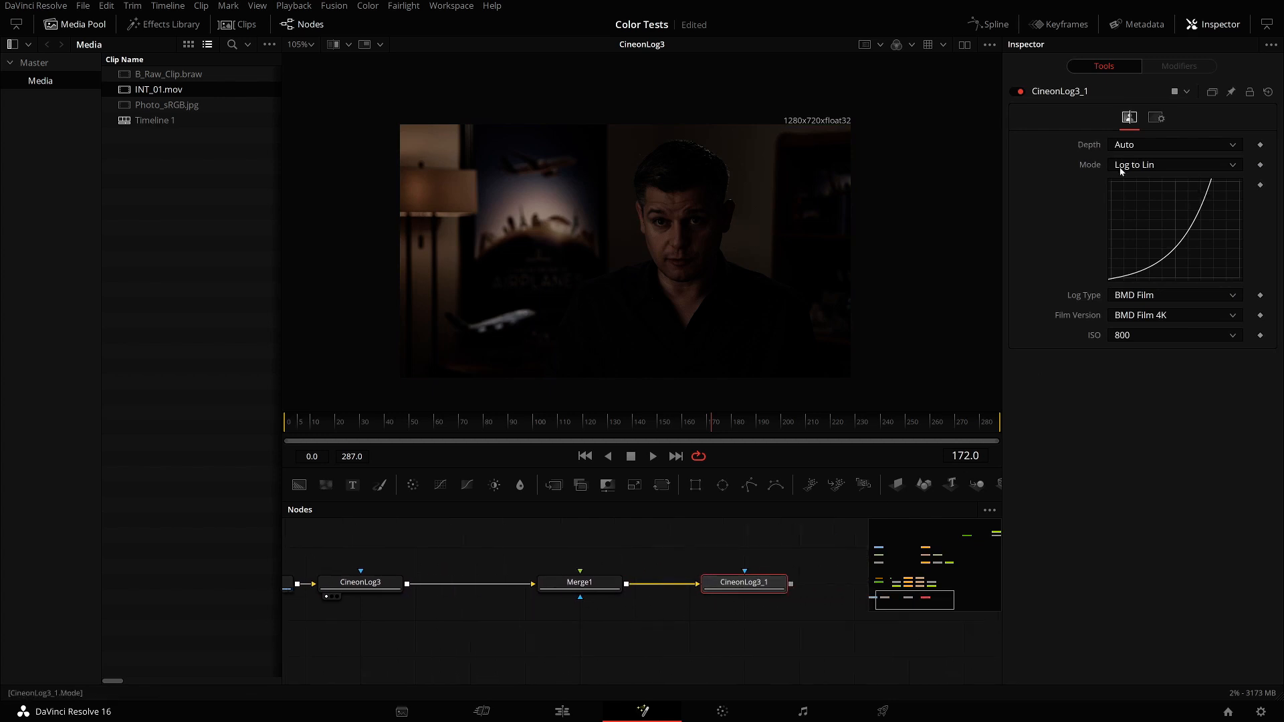
Set the Mode of the CineonLog3_1 node after the merge to Lin to Log.
left_click(360, 582)
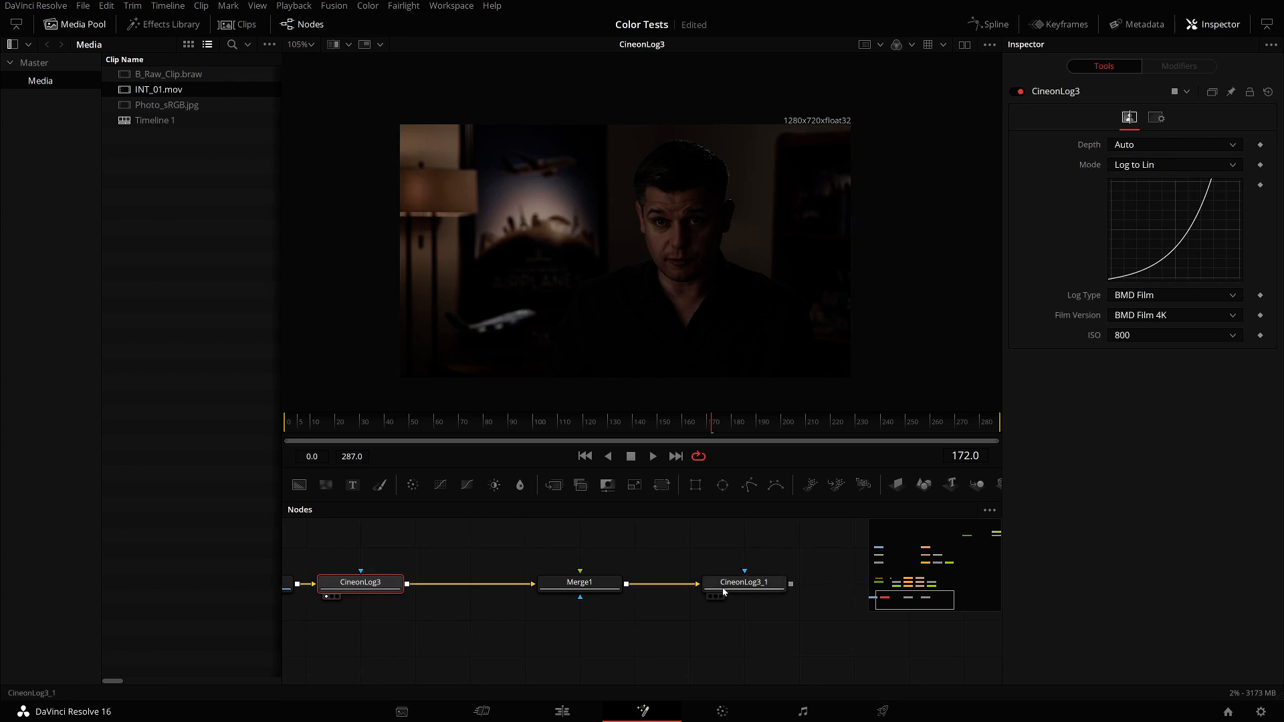
left_click(775, 582)
left_click(1149, 165)
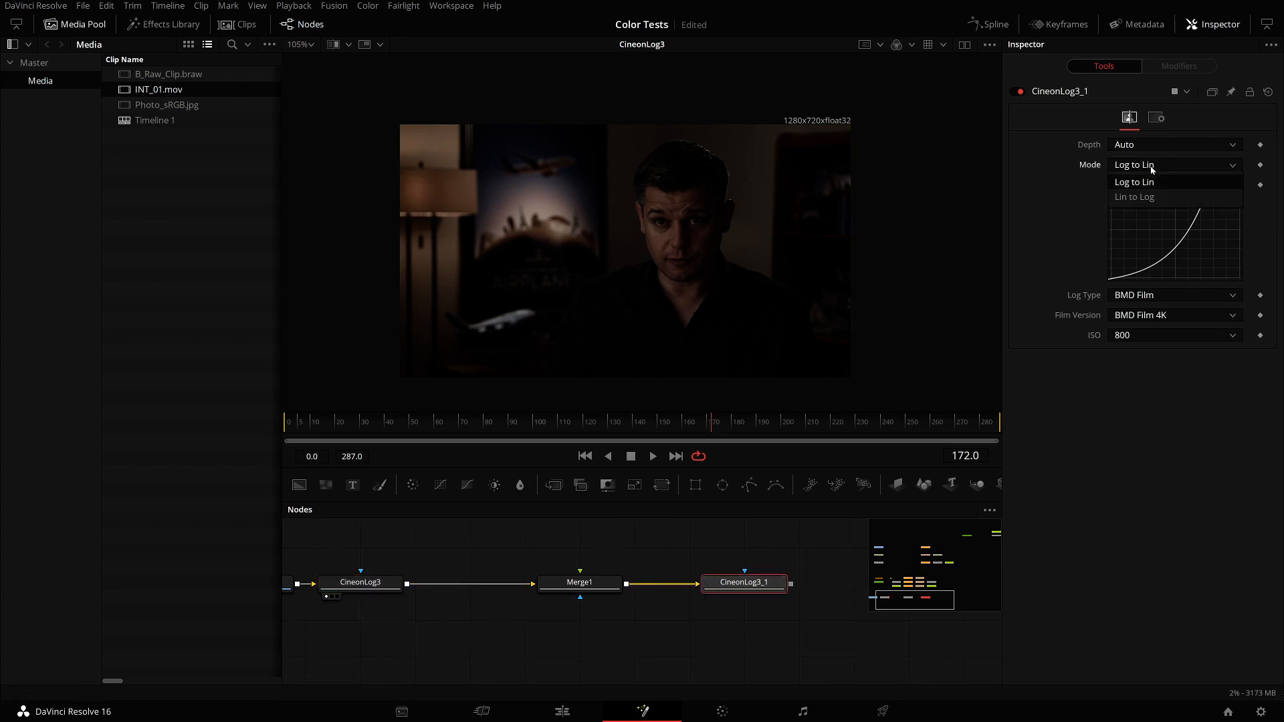
left_click(1143, 197)
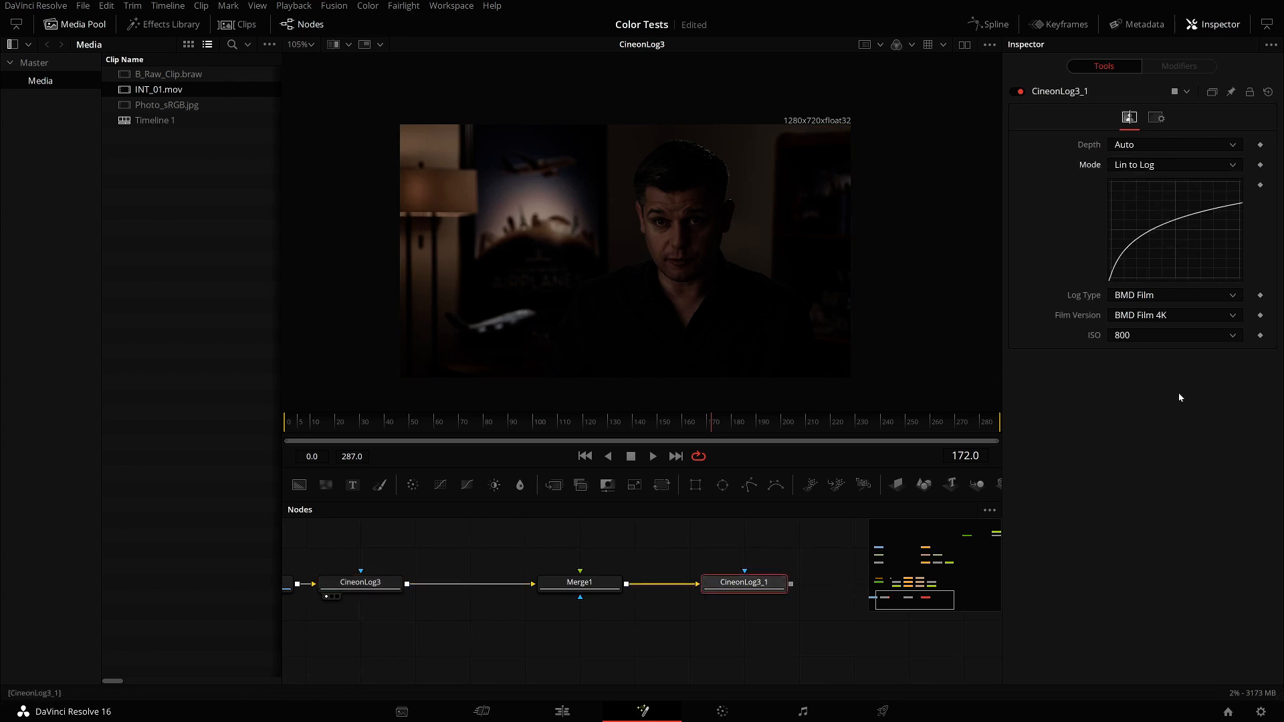
Display the CineonLog3_1 output in the viewer and compare it with the original MediaIn1 image.
left_click(747, 586)
key("2")
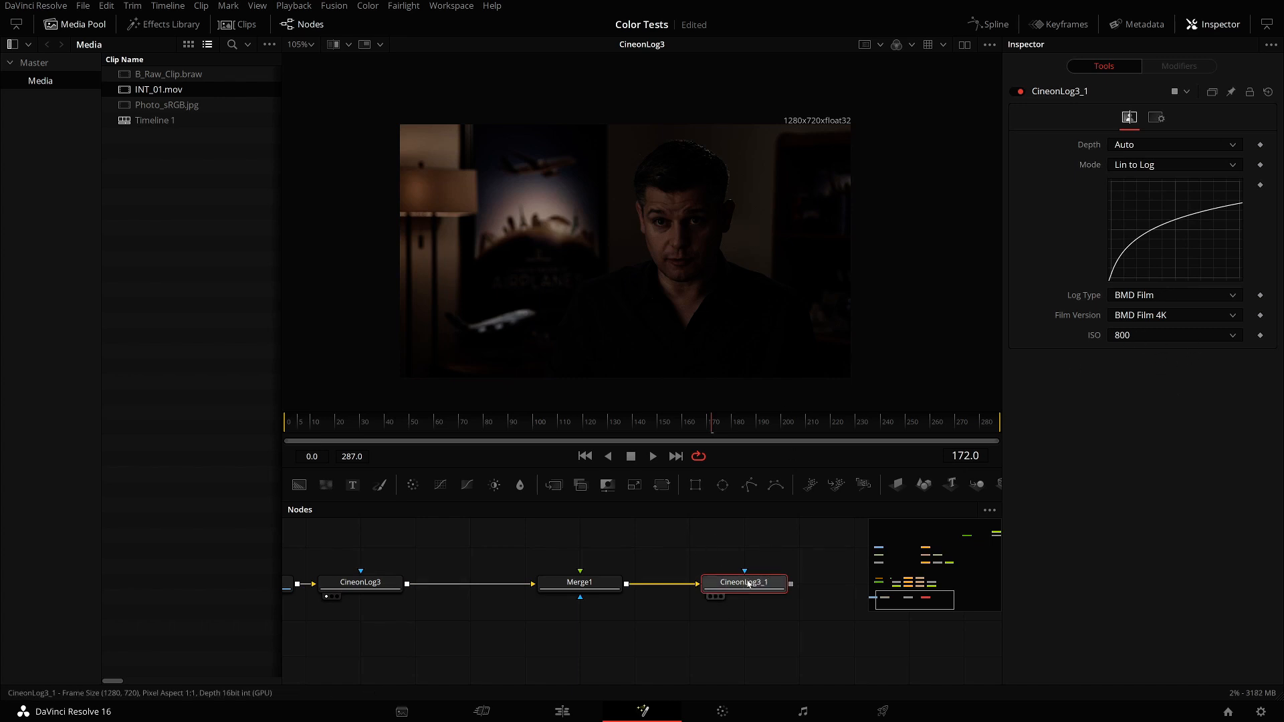
key("1")
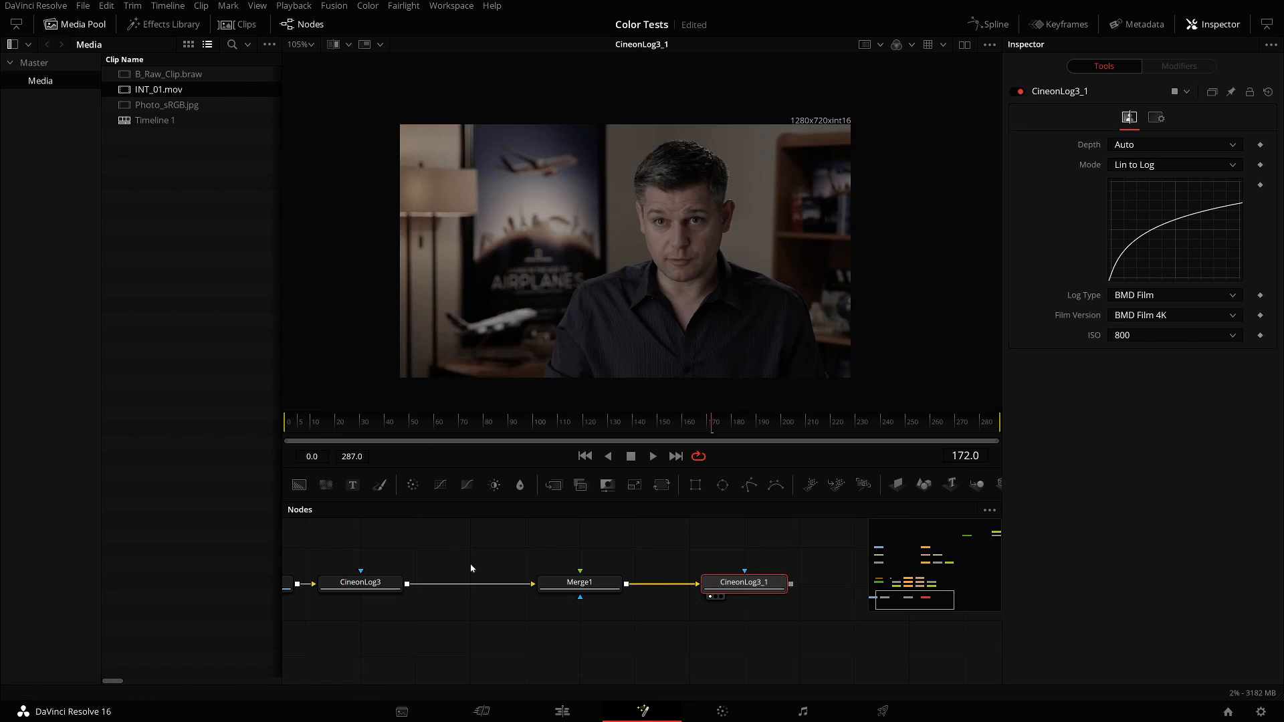
left_click_drag(453, 564, 663, 571)
left_click(471, 592)
key("1")
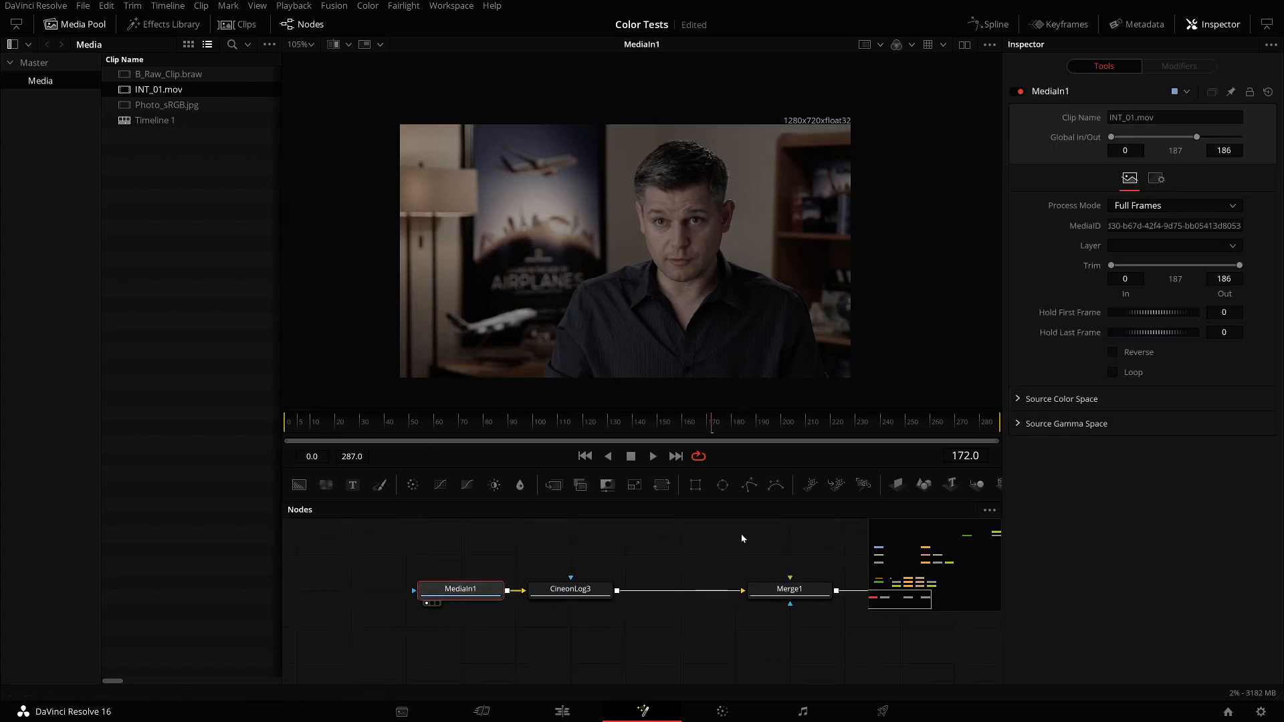
Switch to dual viewers and show the CineonLog3_1 image instead of its waveform beside MediaIn1 at a similar zoom.
left_click(964, 44)
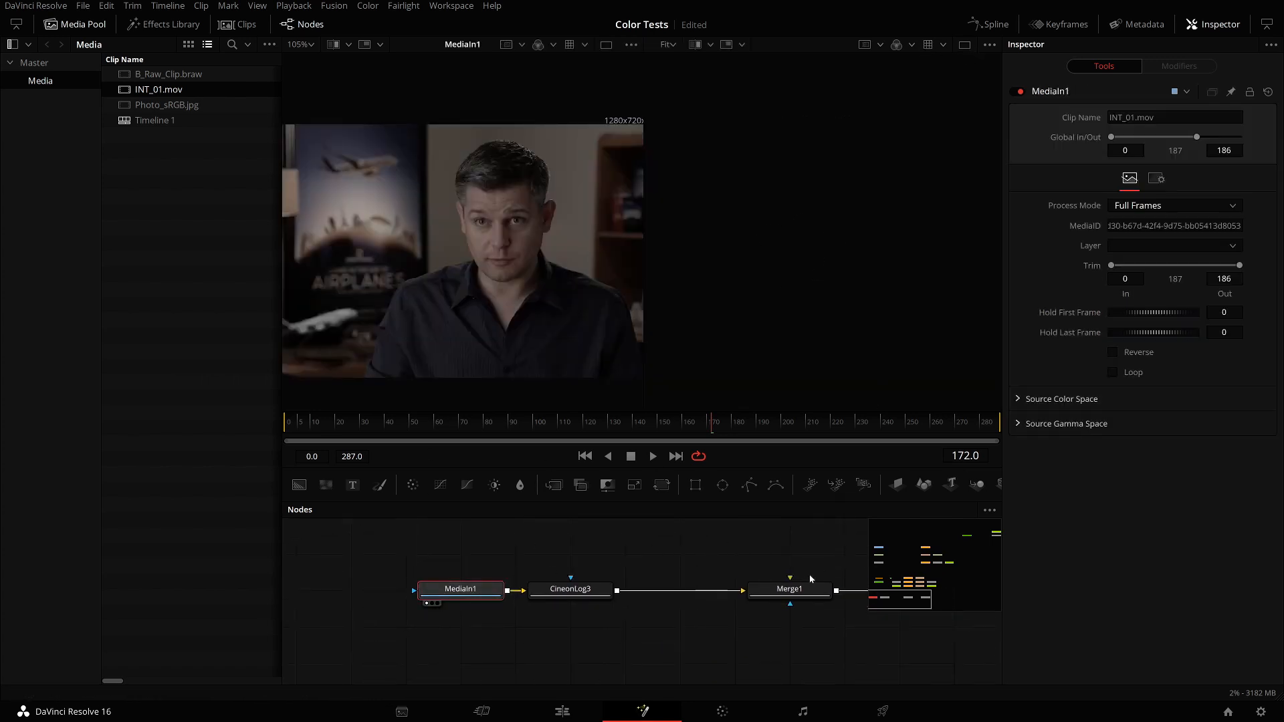
left_click_drag(813, 576, 632, 569)
left_click(772, 580)
key("2")
right_click(820, 226)
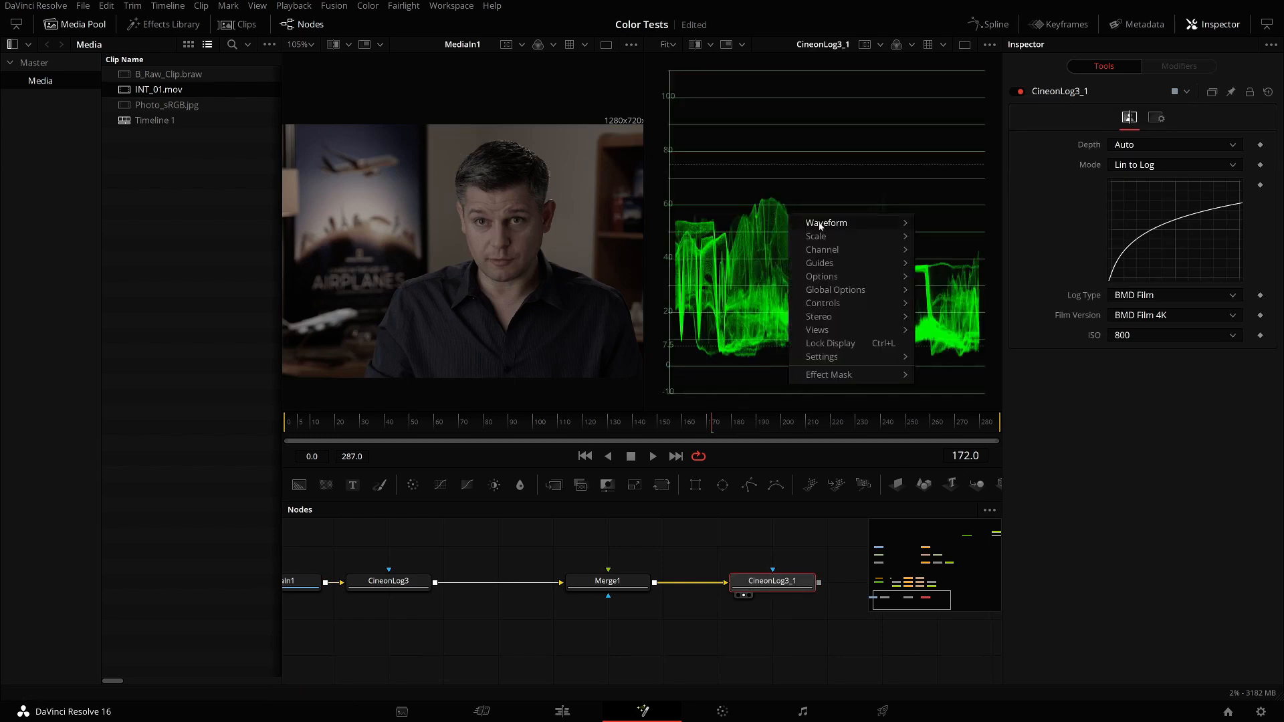
mouse_move(817, 330)
left_click(984, 374)
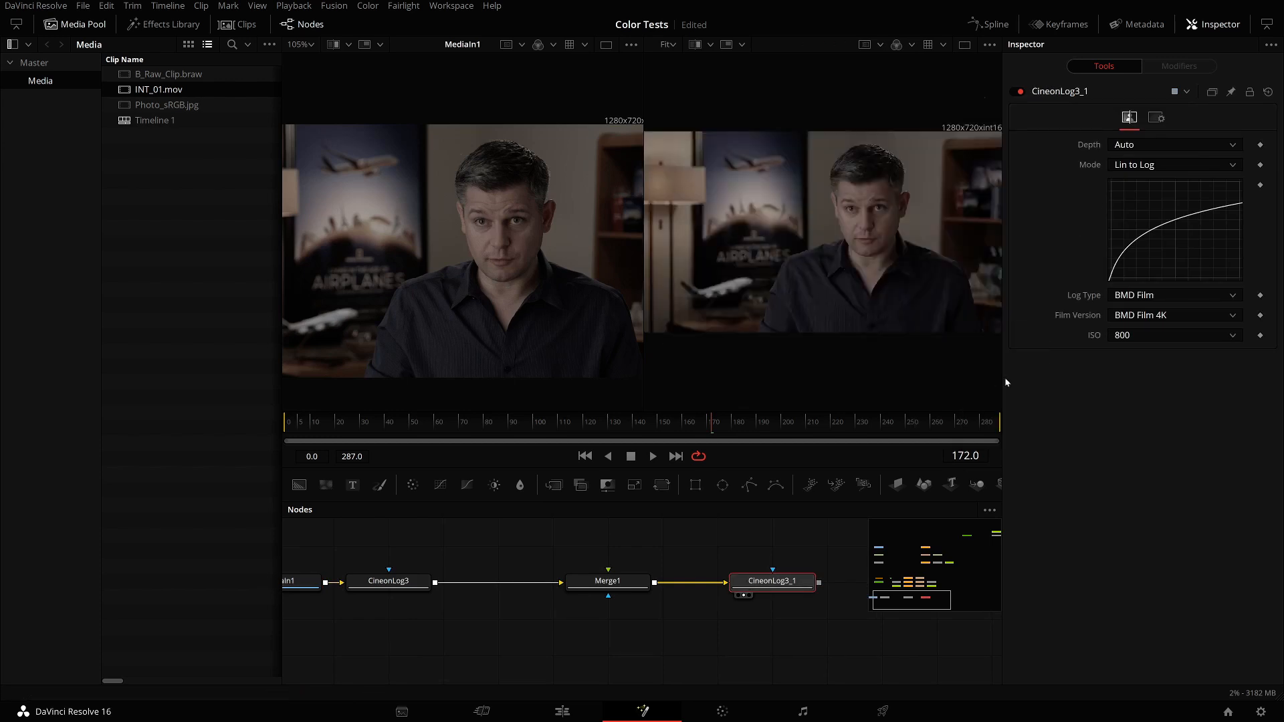
scroll(864, 235, "down", 2)
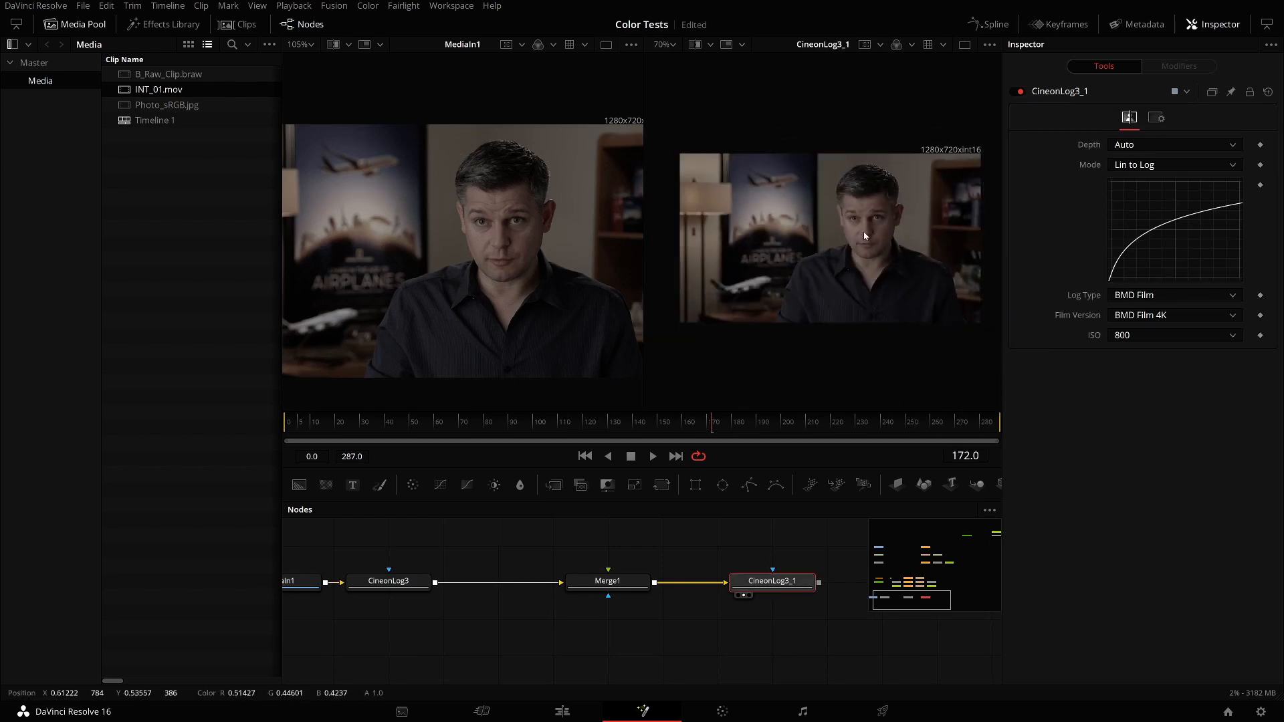
scroll(865, 234, "up", 2)
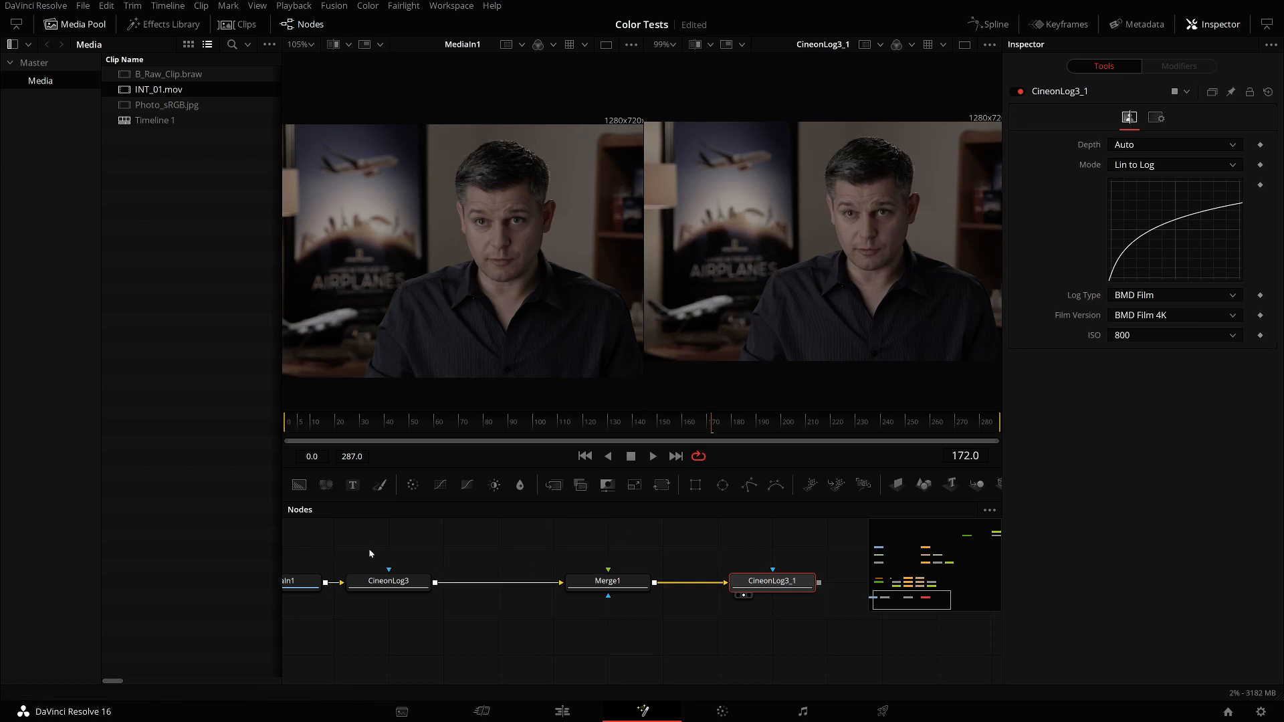
Review the Log Type options available in the CineonLog3 node before Merge1.
left_click(385, 581)
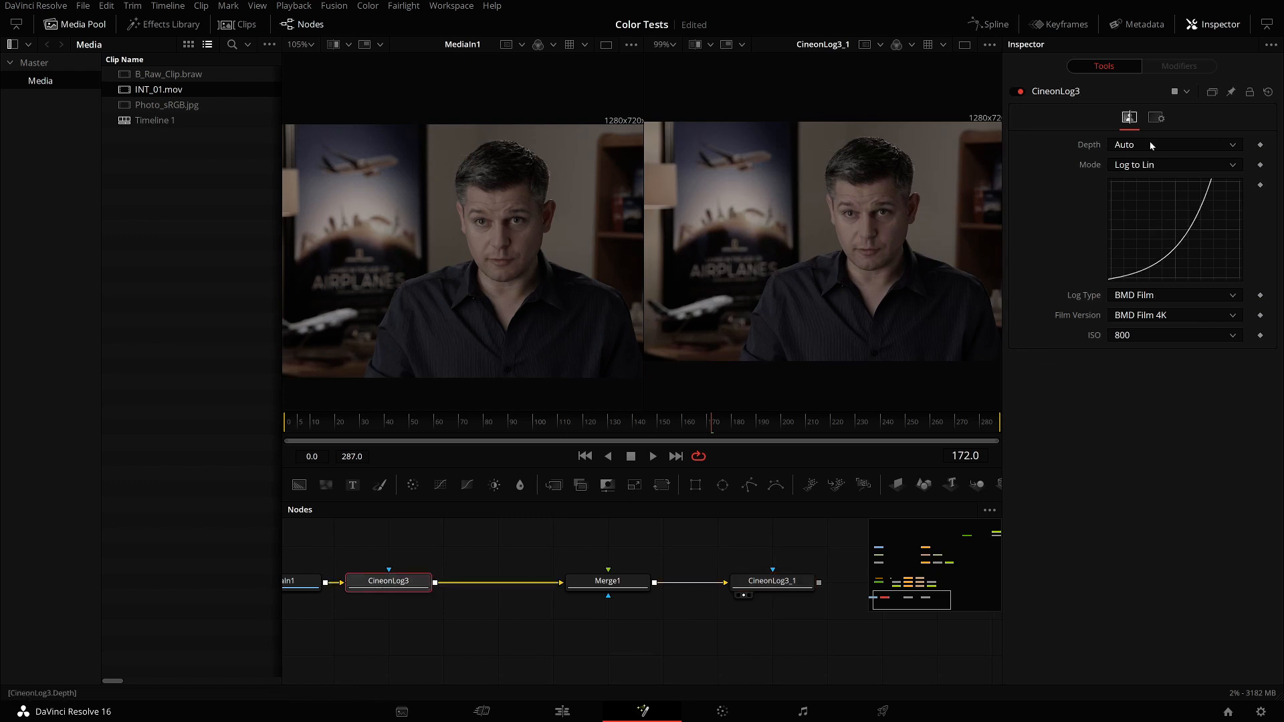
left_click(1144, 296)
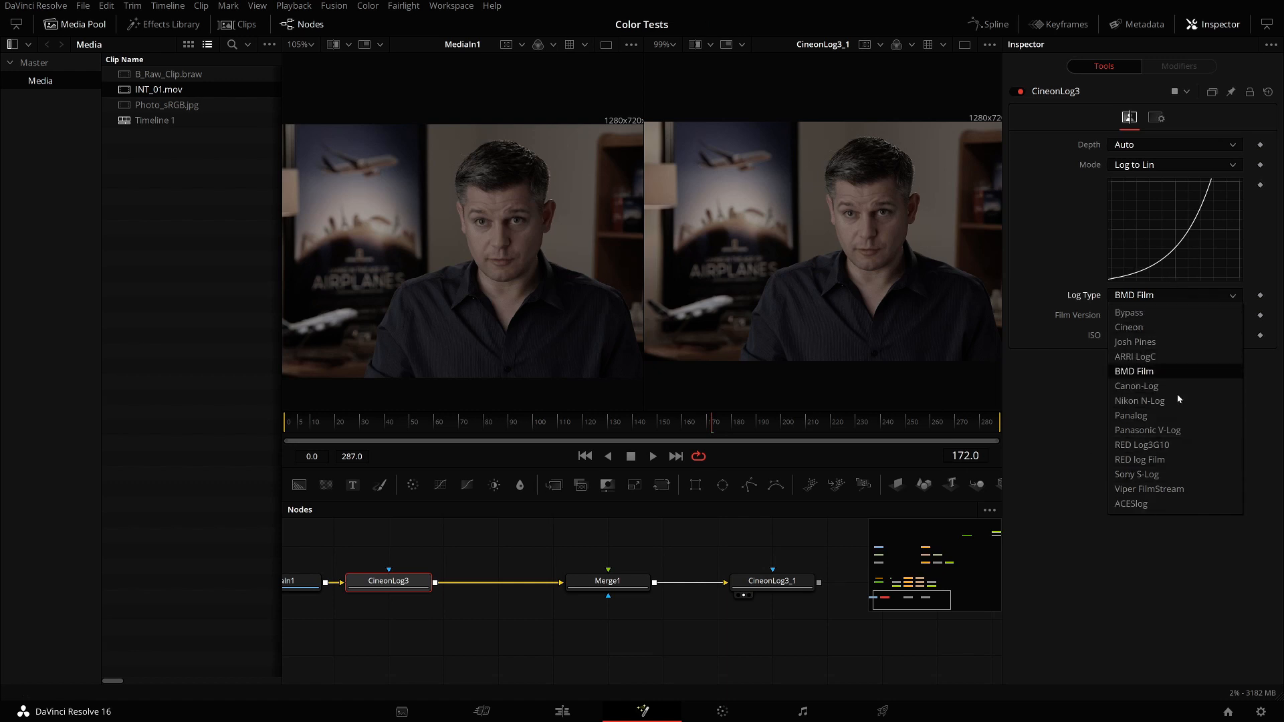
left_click(1124, 637)
Expand the source color and gamma space settings of MediaIn1 and set its gamma Curve Type to Log.
left_click_drag(661, 575, 841, 566)
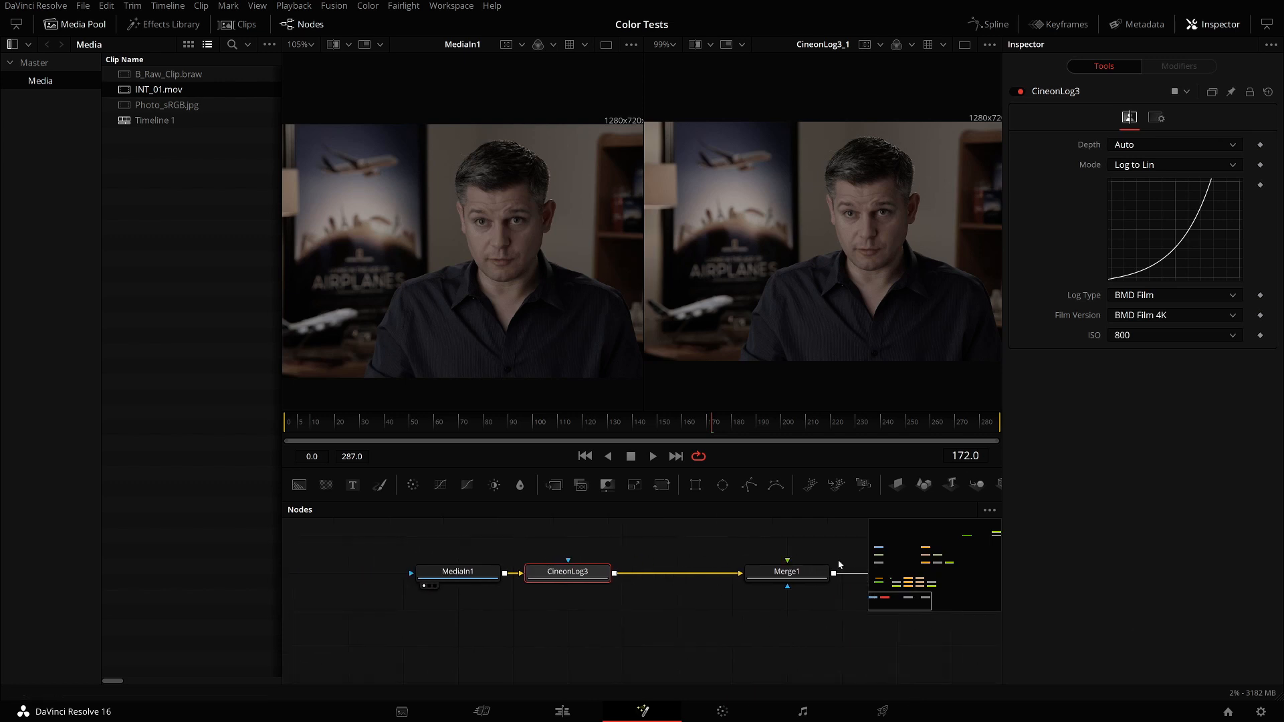
left_click(462, 575)
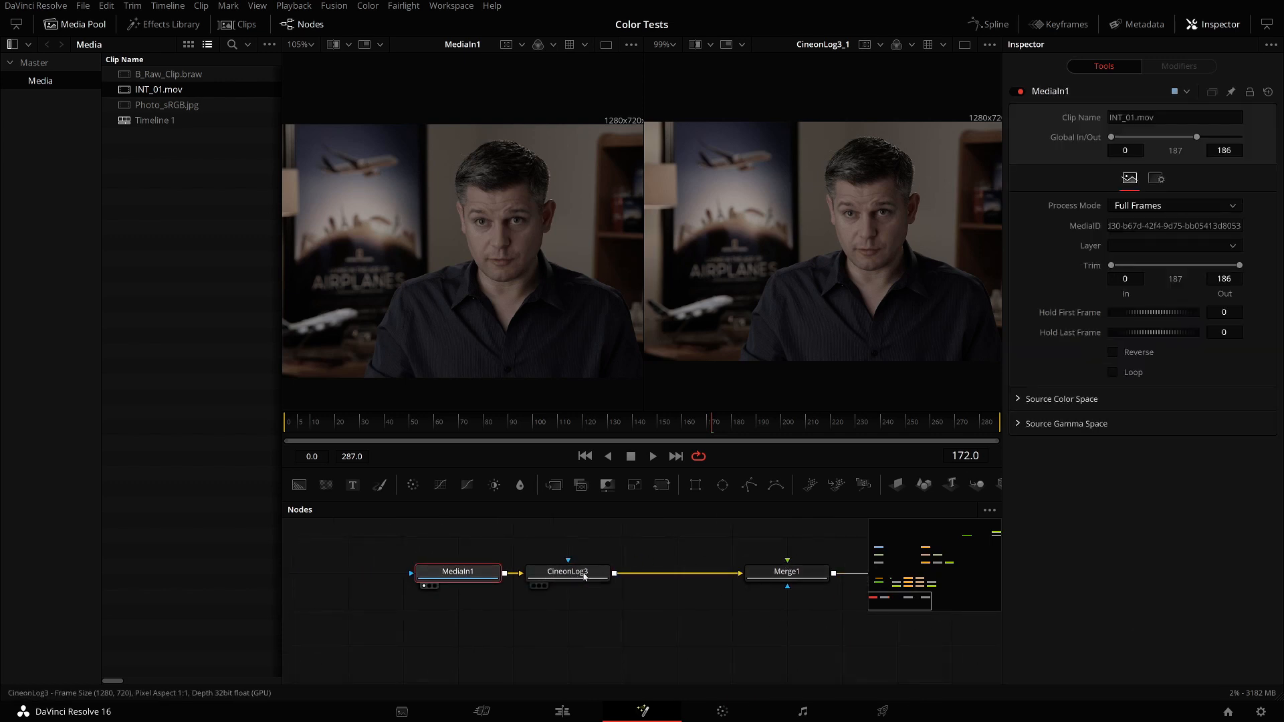
left_click(575, 576)
left_click(441, 576)
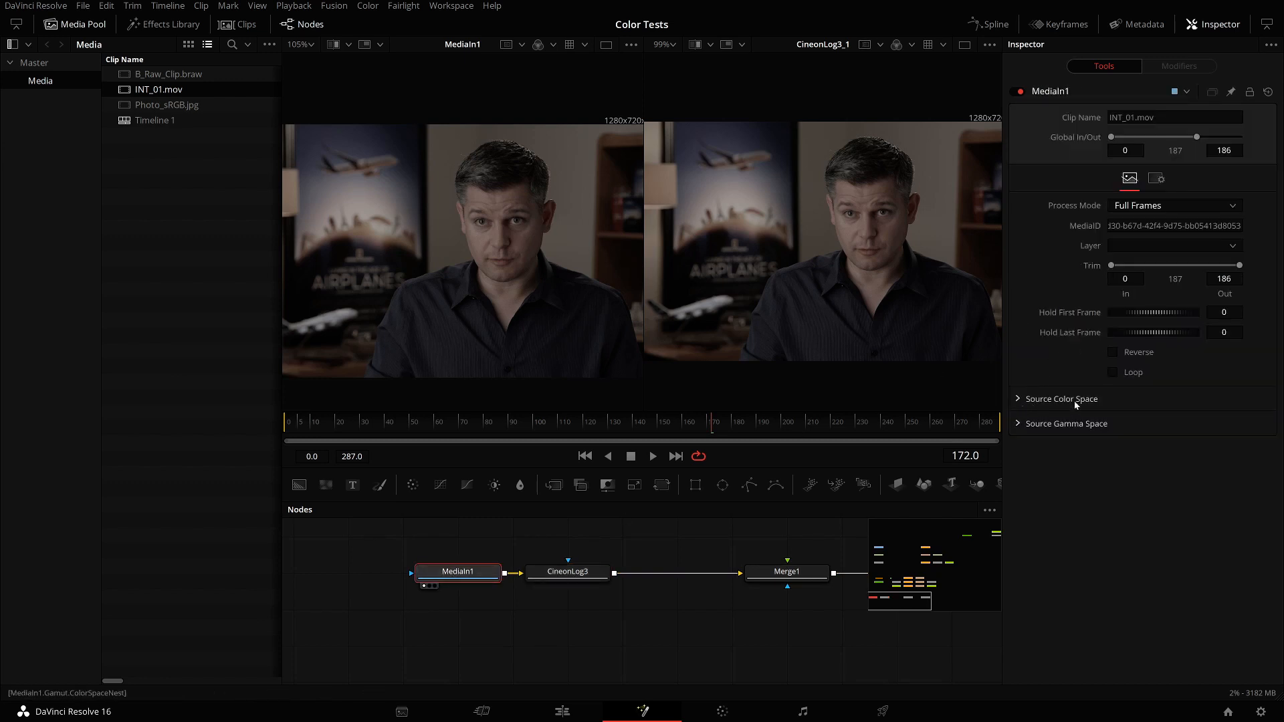
left_click(1015, 399)
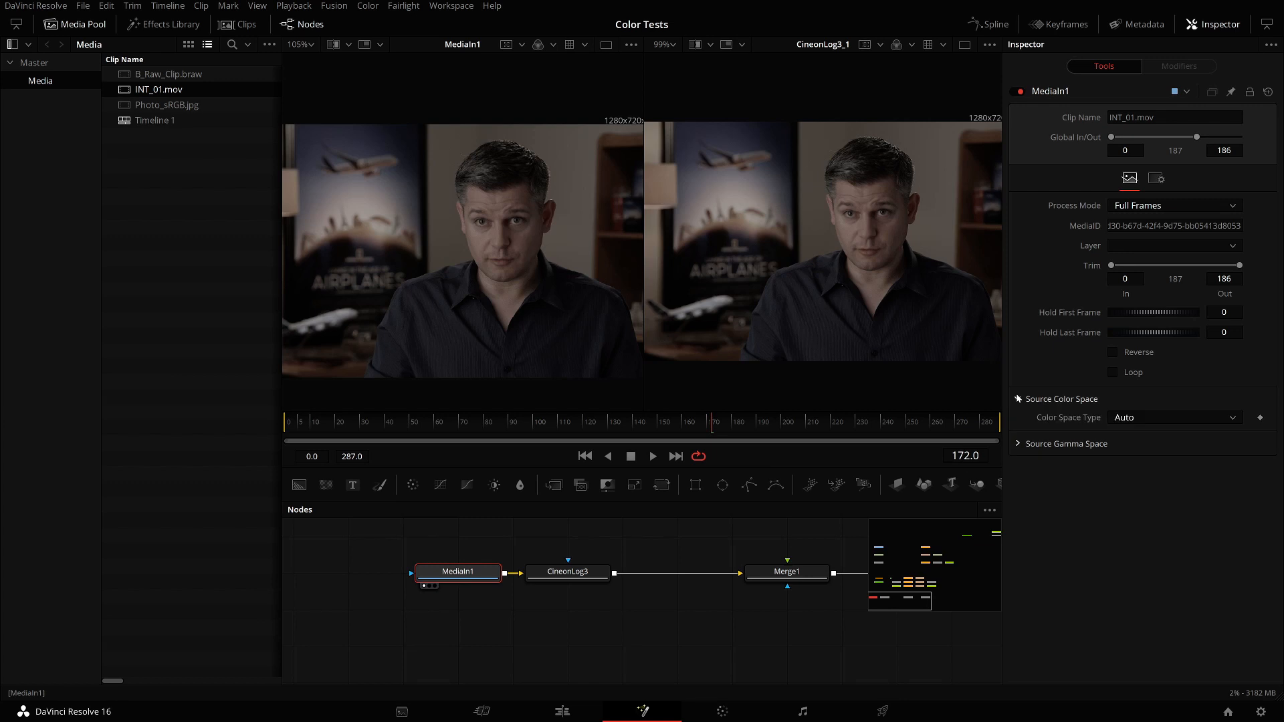
left_click(1016, 444)
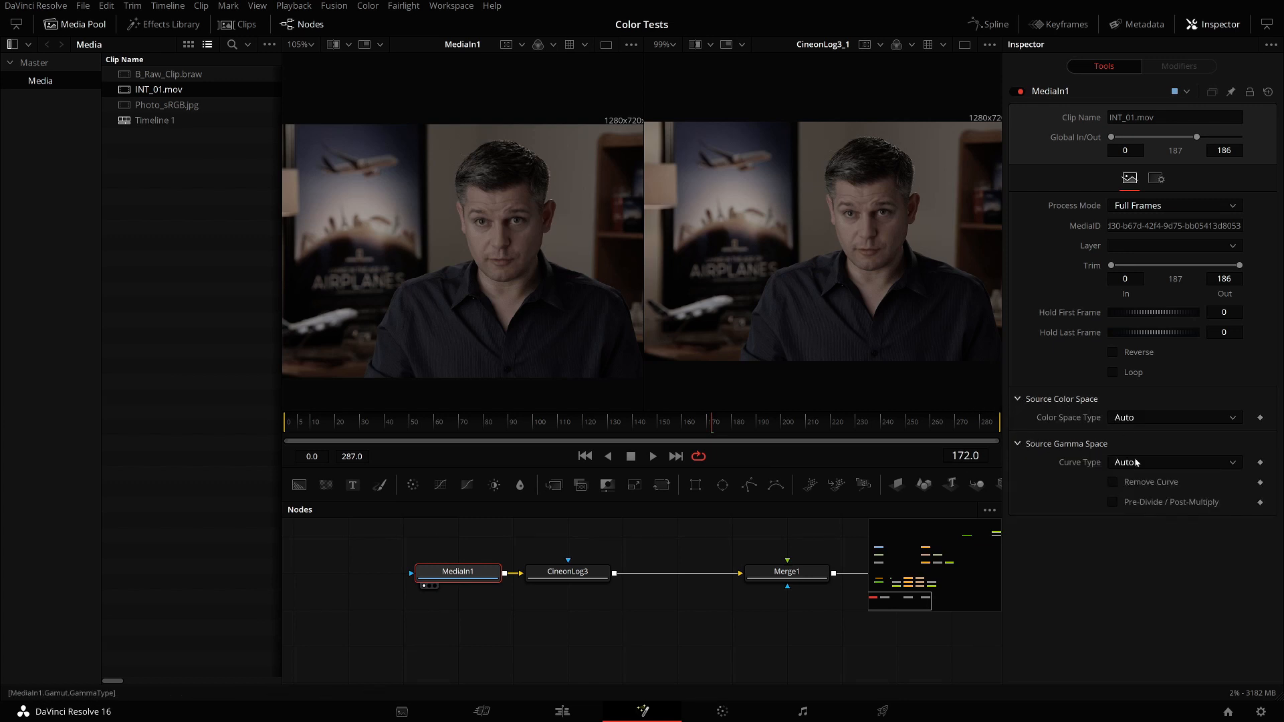
left_click(1166, 462)
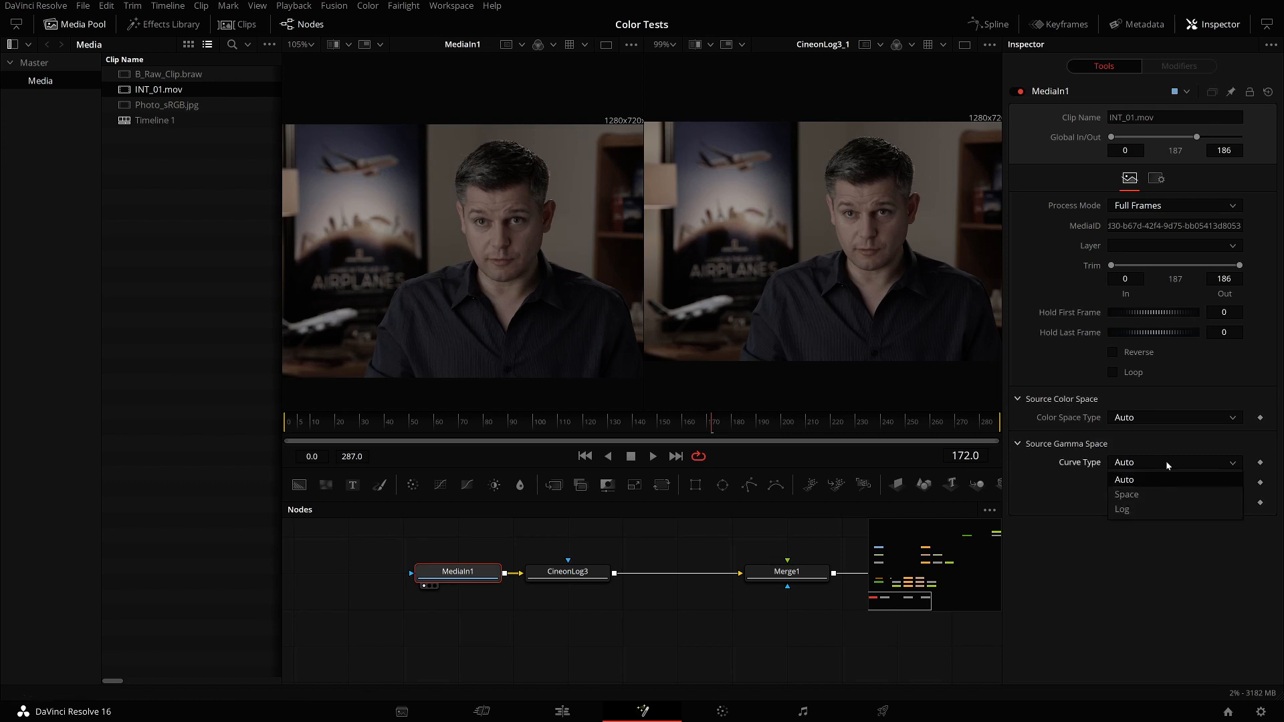
left_click(1128, 510)
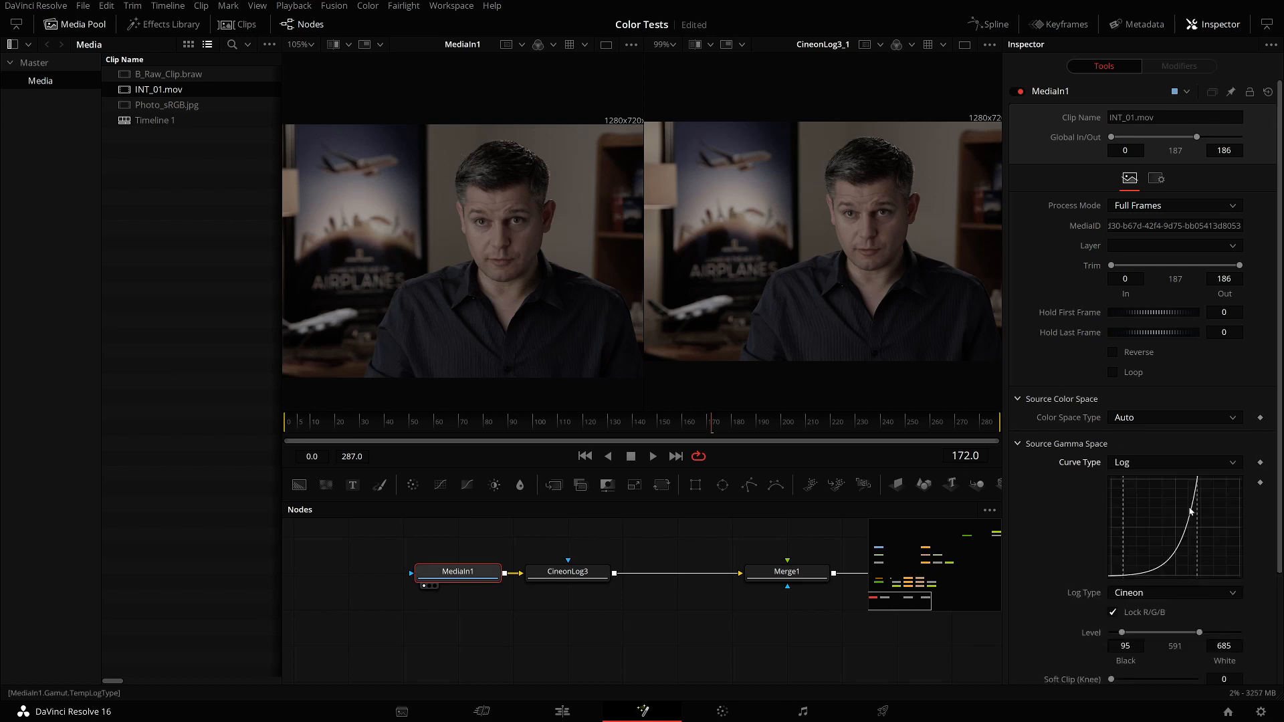
scroll(1190, 511, "down", 4)
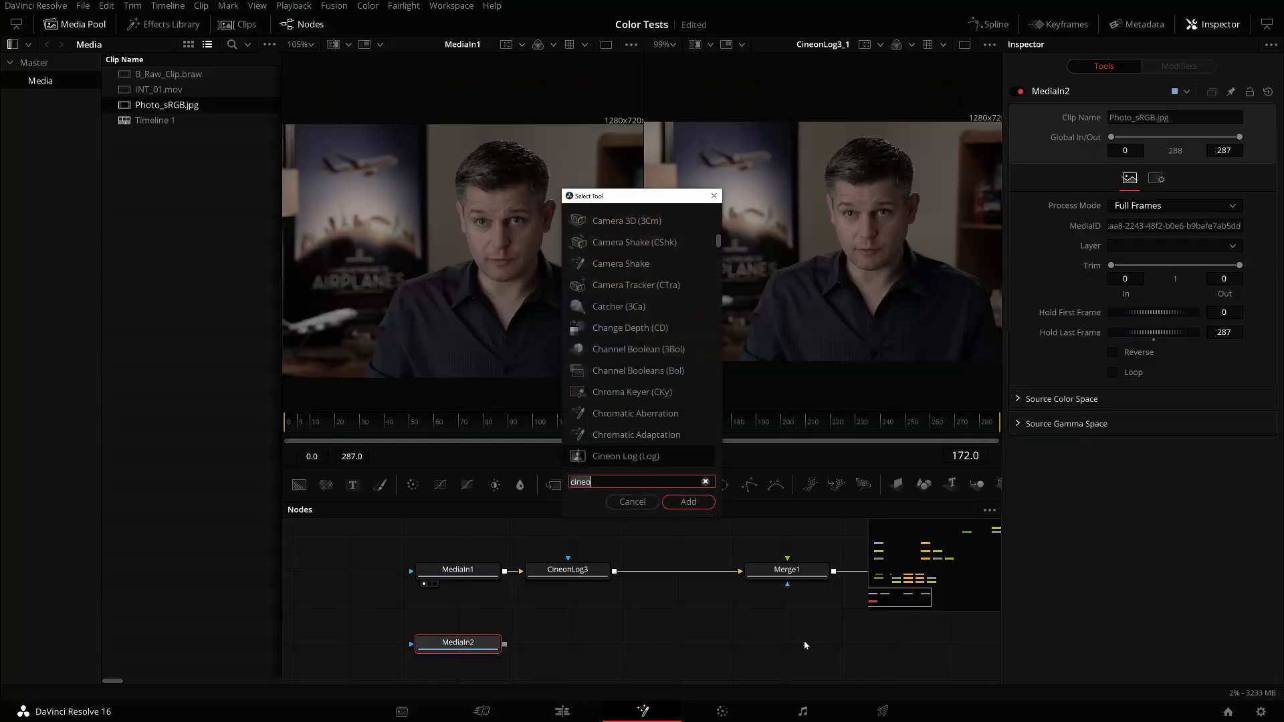
Add a Gamut node after the MediaIn2 photo node.
type("gam")
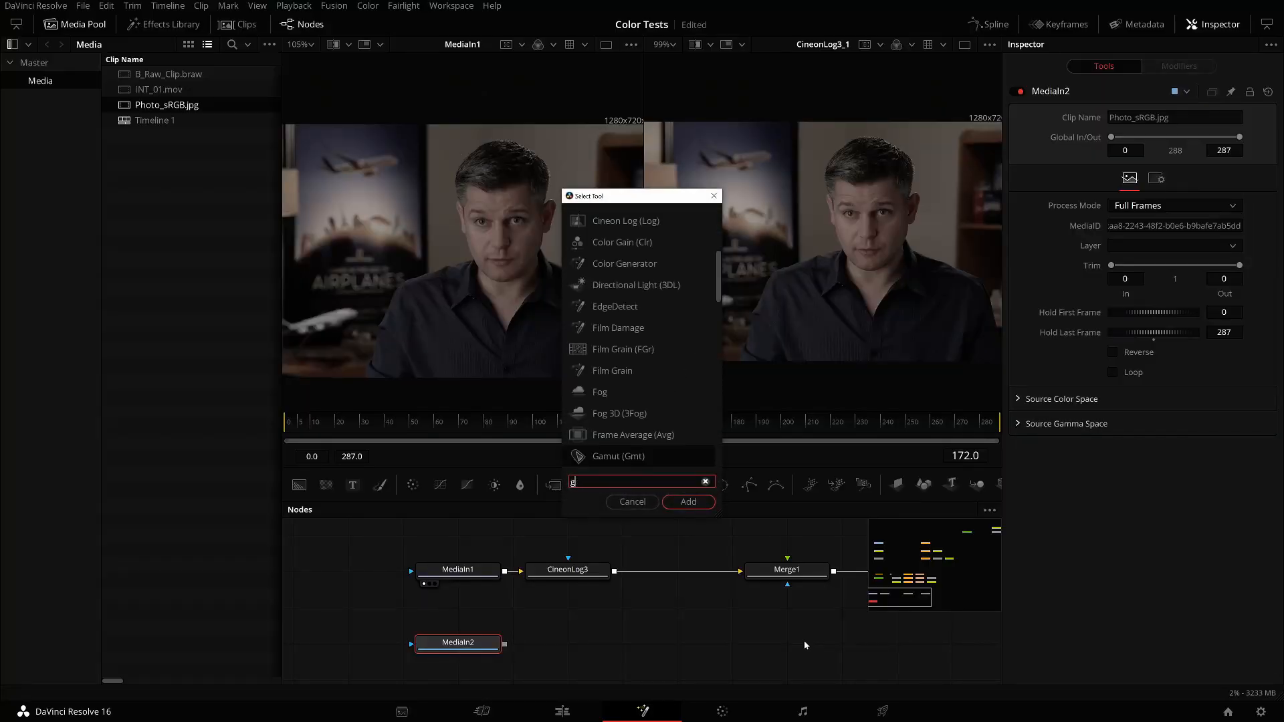
key("Return")
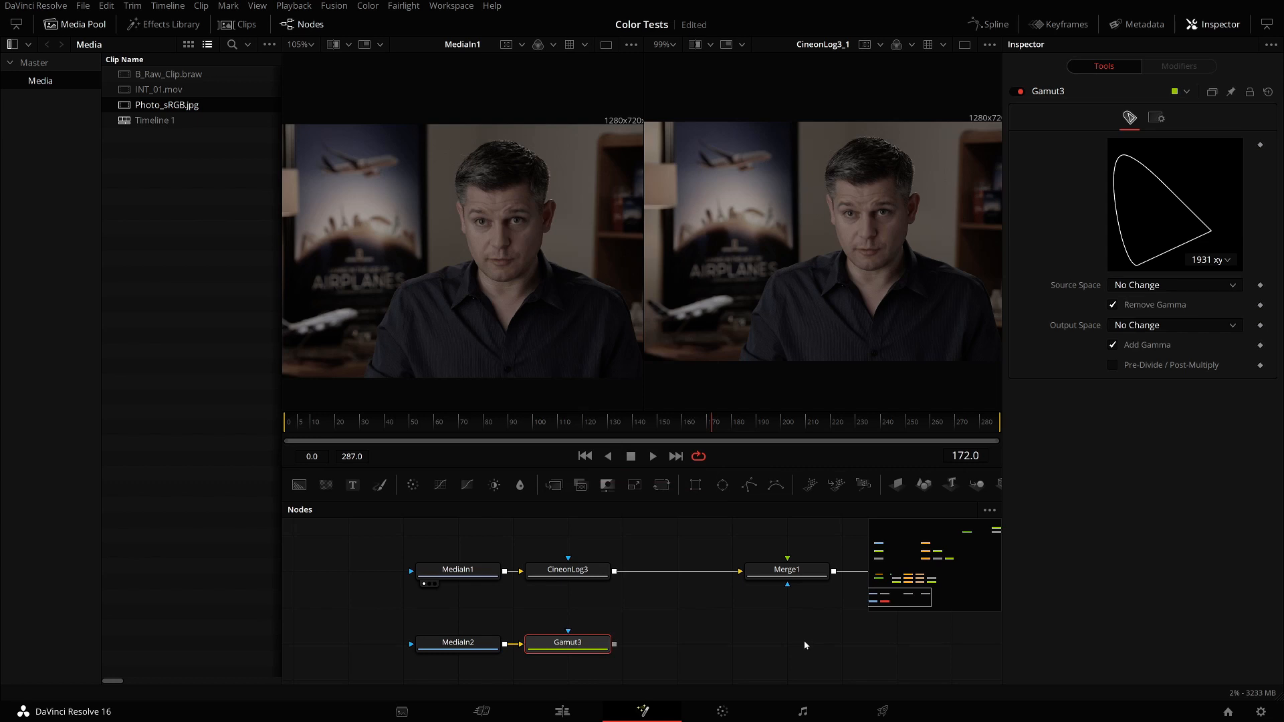
Set the Source Gamma Space of MediaIn2 to Curve Type Space with the sRGB Gamma Space.
left_click(445, 643)
left_click(1020, 424)
left_click(1150, 443)
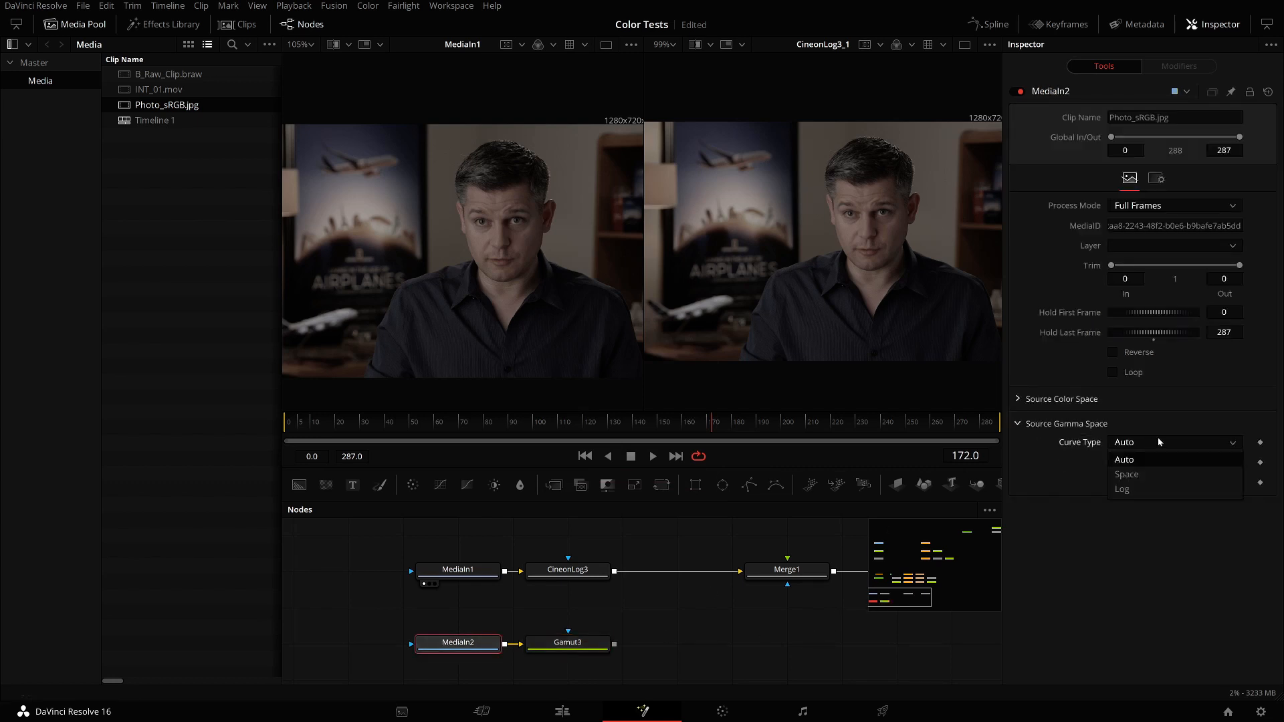
left_click(1142, 475)
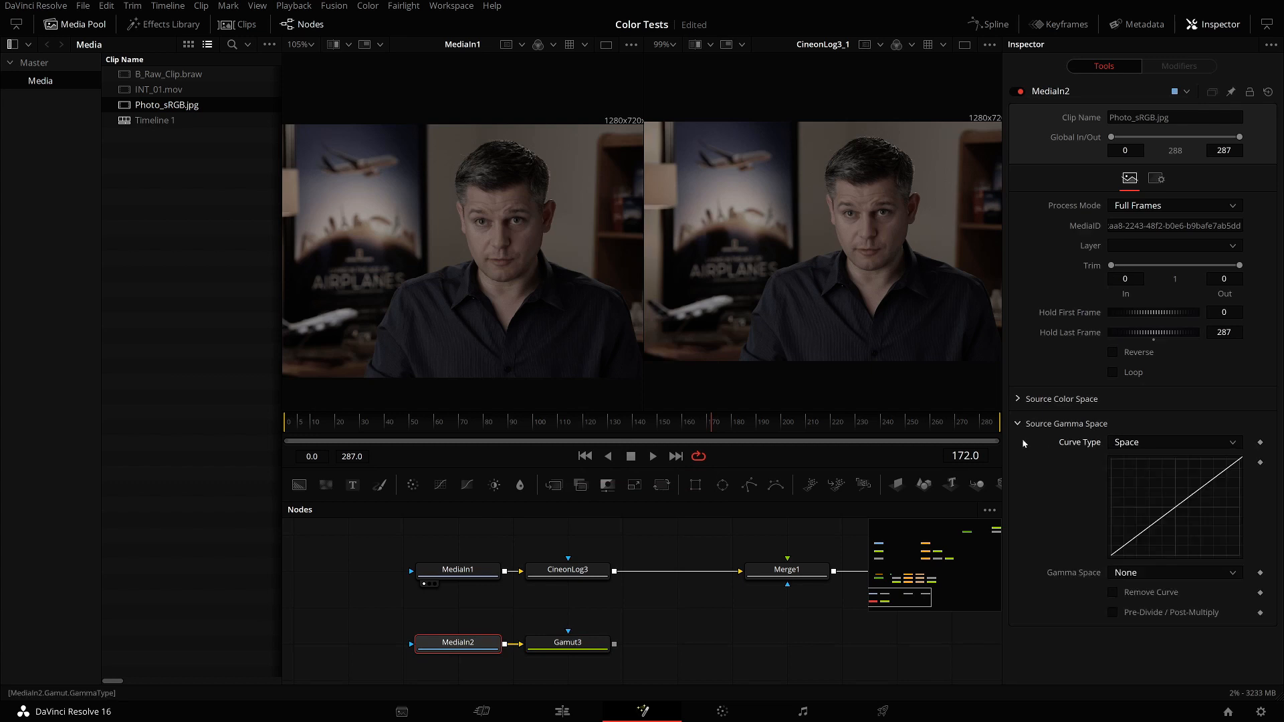
left_click(1113, 572)
scroll(1172, 429, "down", 8)
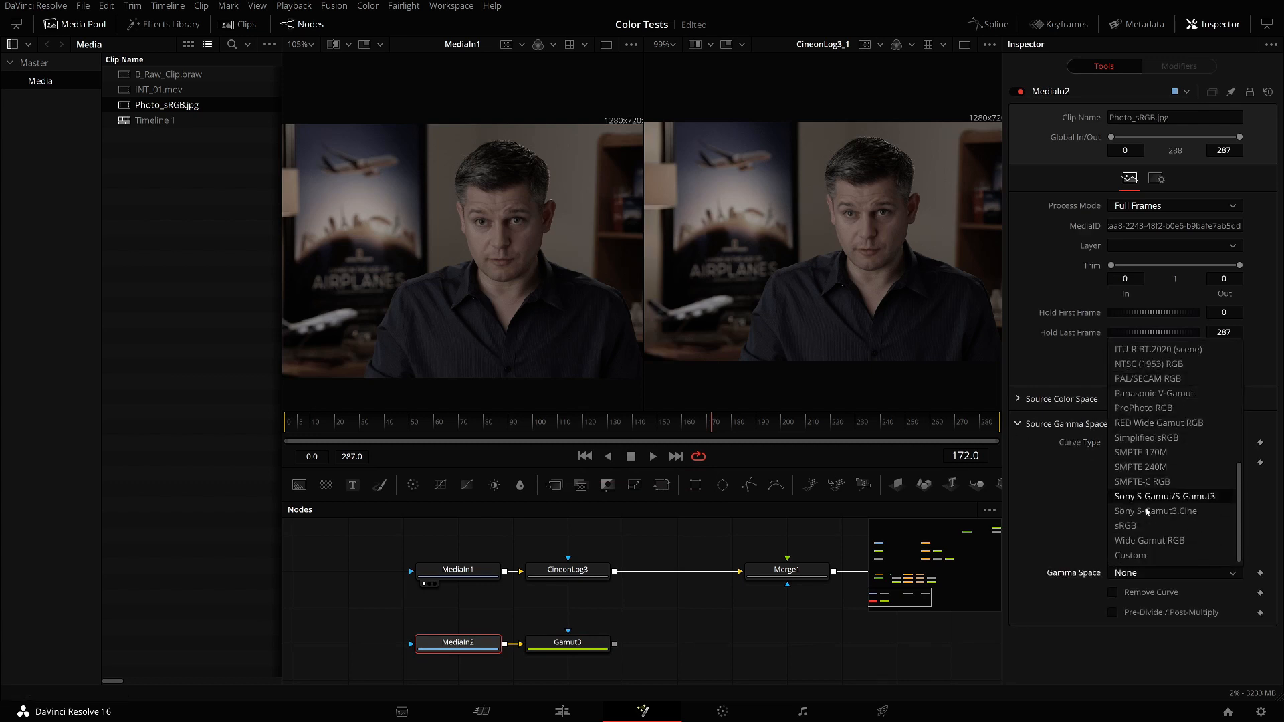
left_click(1156, 540)
Display MediaIn2 in the first viewer at a reduced zoom and enable Remove Curve in its Source Gamma Space.
left_click(470, 646)
key("1")
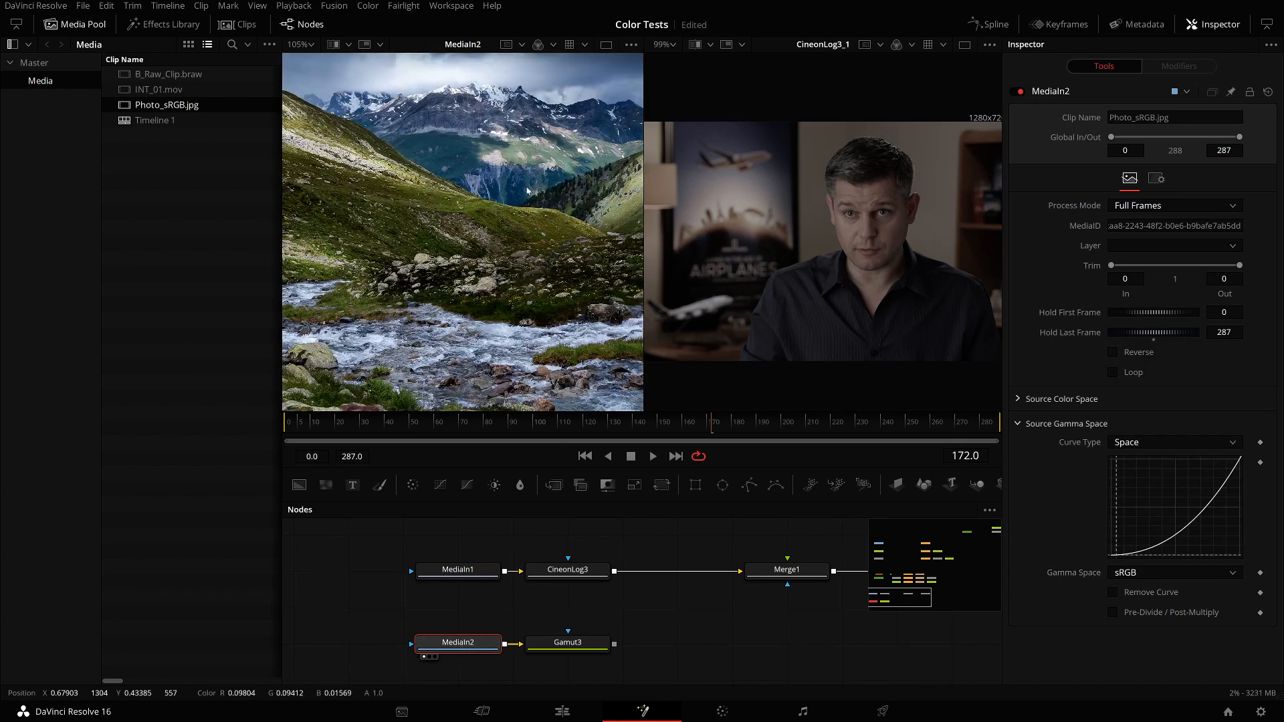
scroll(473, 187, "down", 6)
scroll(473, 190, "up", 4)
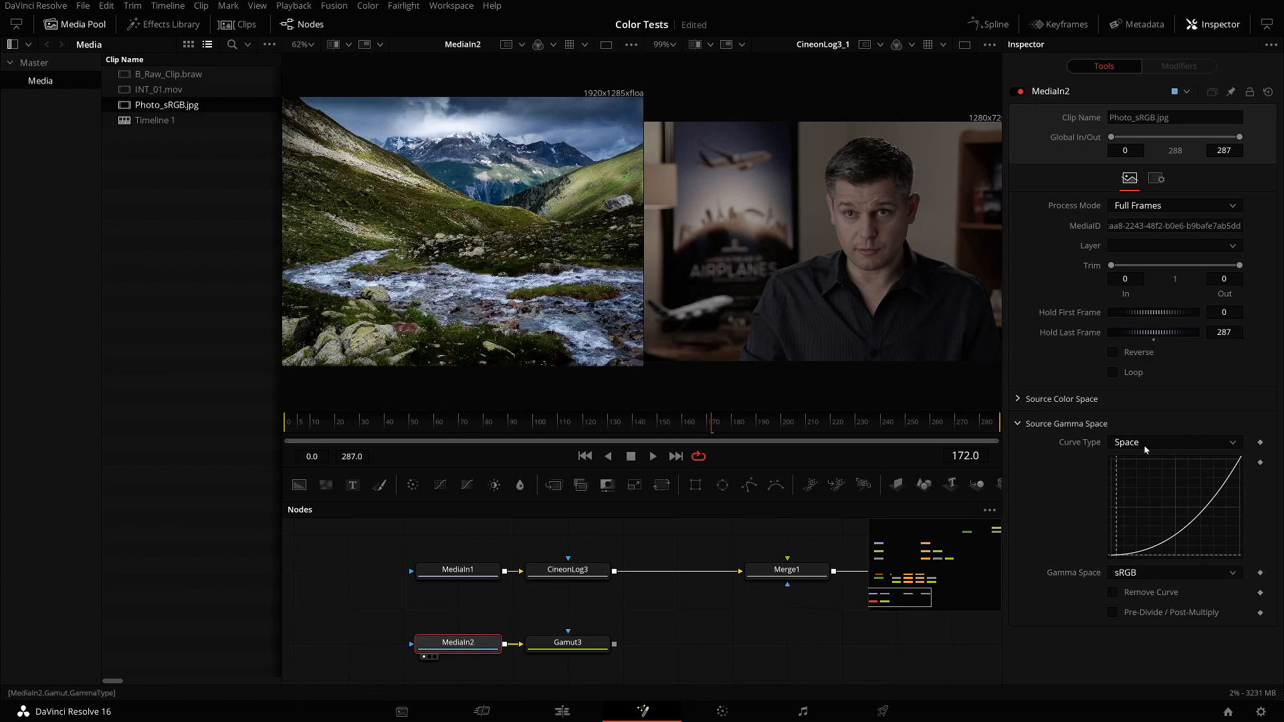
left_click(1113, 592)
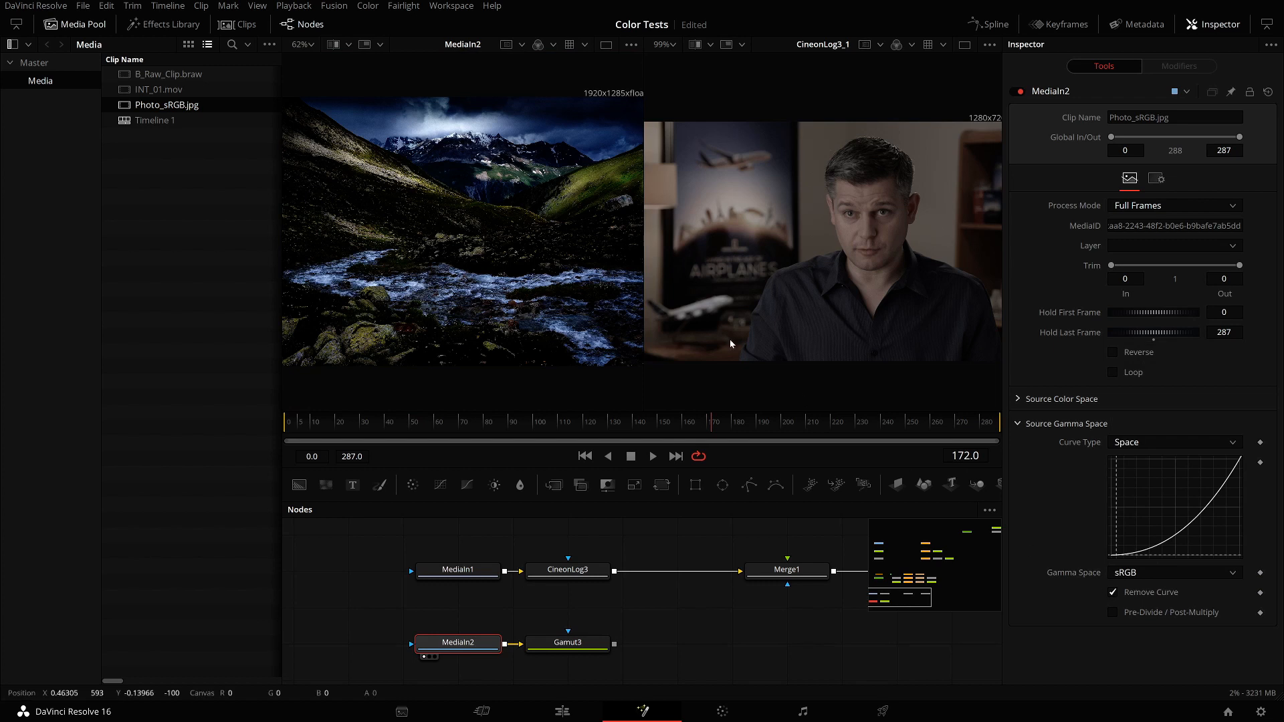
Add a Media Out node after Gamut3 and space the chain so Gamut3 sits directly before it, away from MediaIn2.
left_click_drag(567, 643, 787, 642)
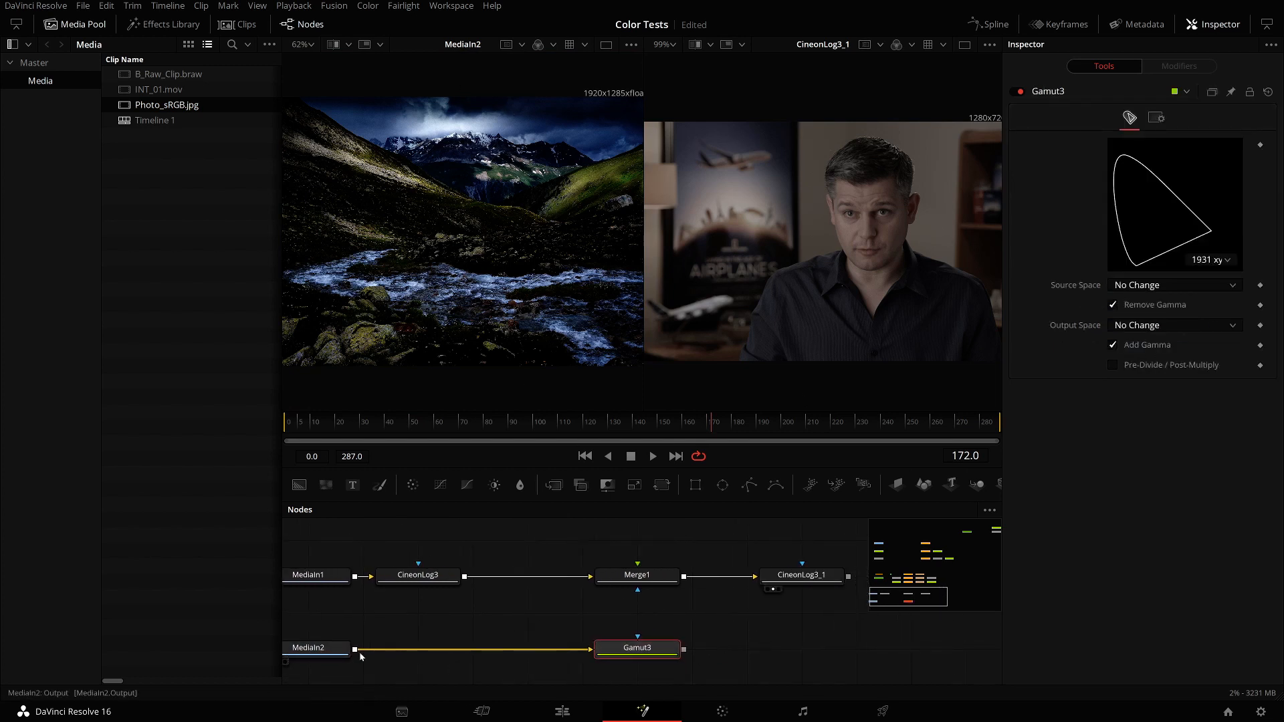
left_click(332, 649)
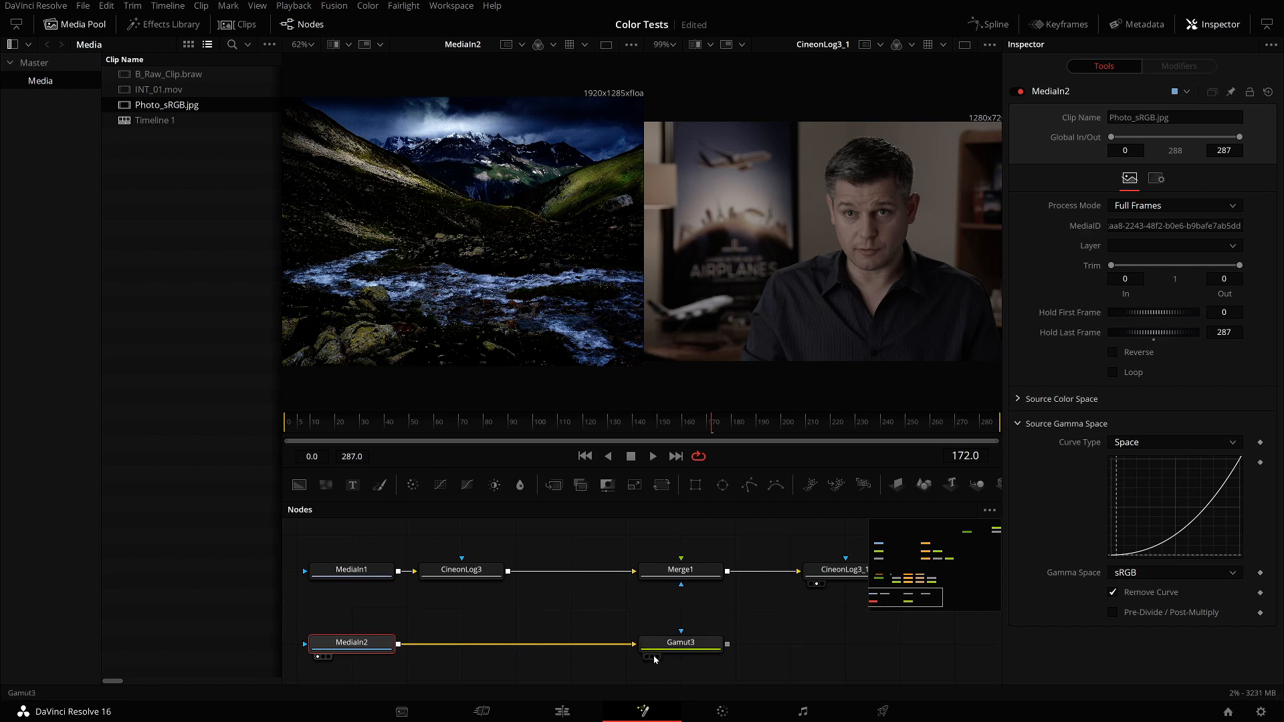
left_click(681, 642)
key("BackSpace")
key("BackSpace")
key("BackSpace")
type("medi")
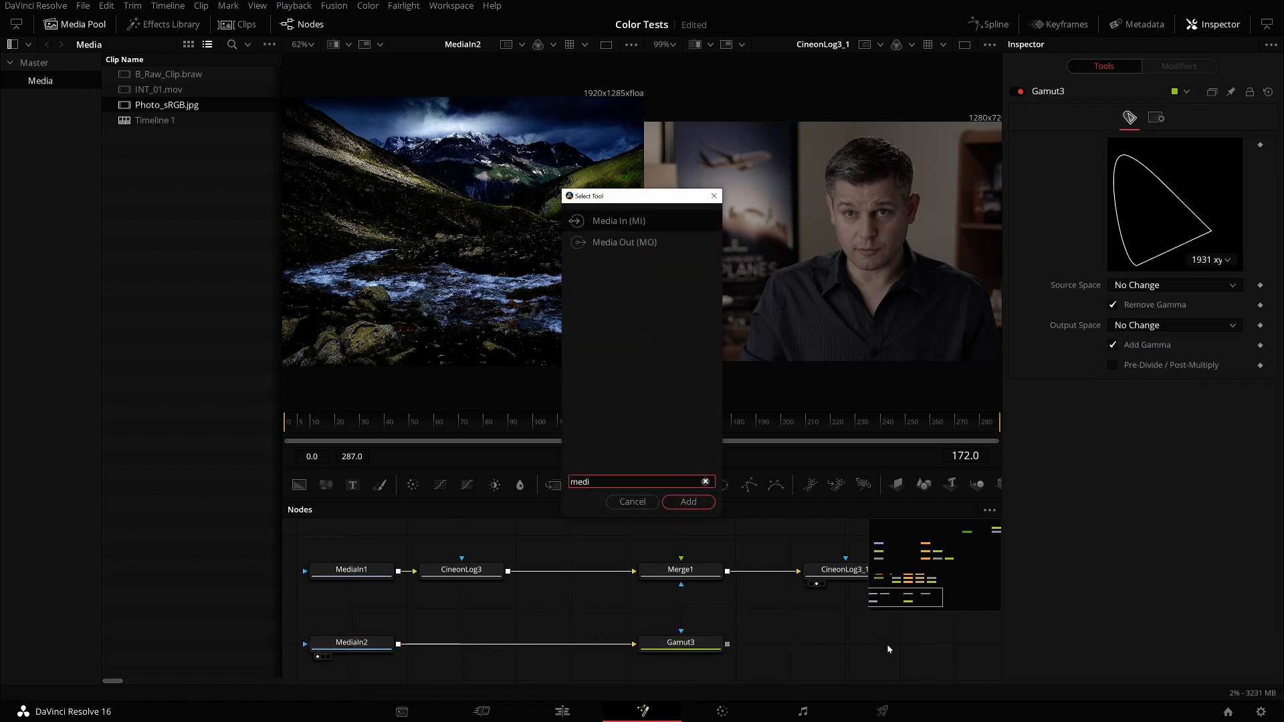
key("Down")
key("Return")
left_click_drag(727, 647, 856, 647)
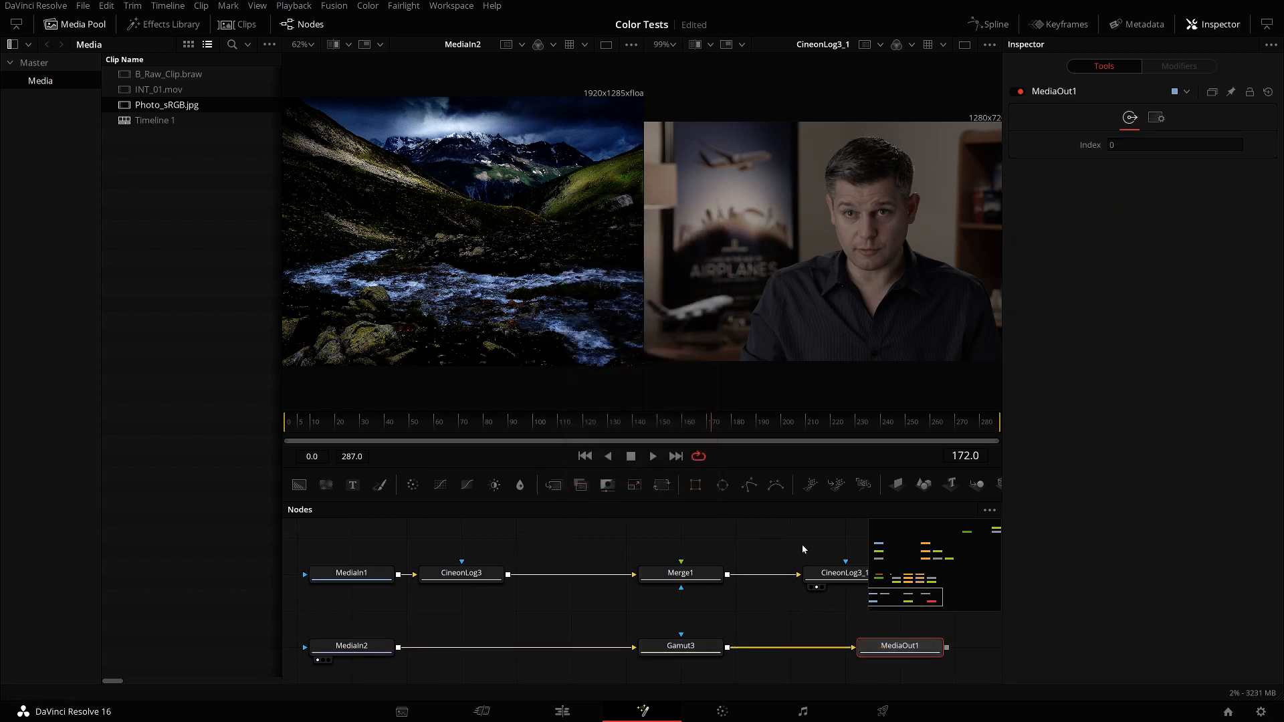
left_click_drag(689, 645, 798, 643)
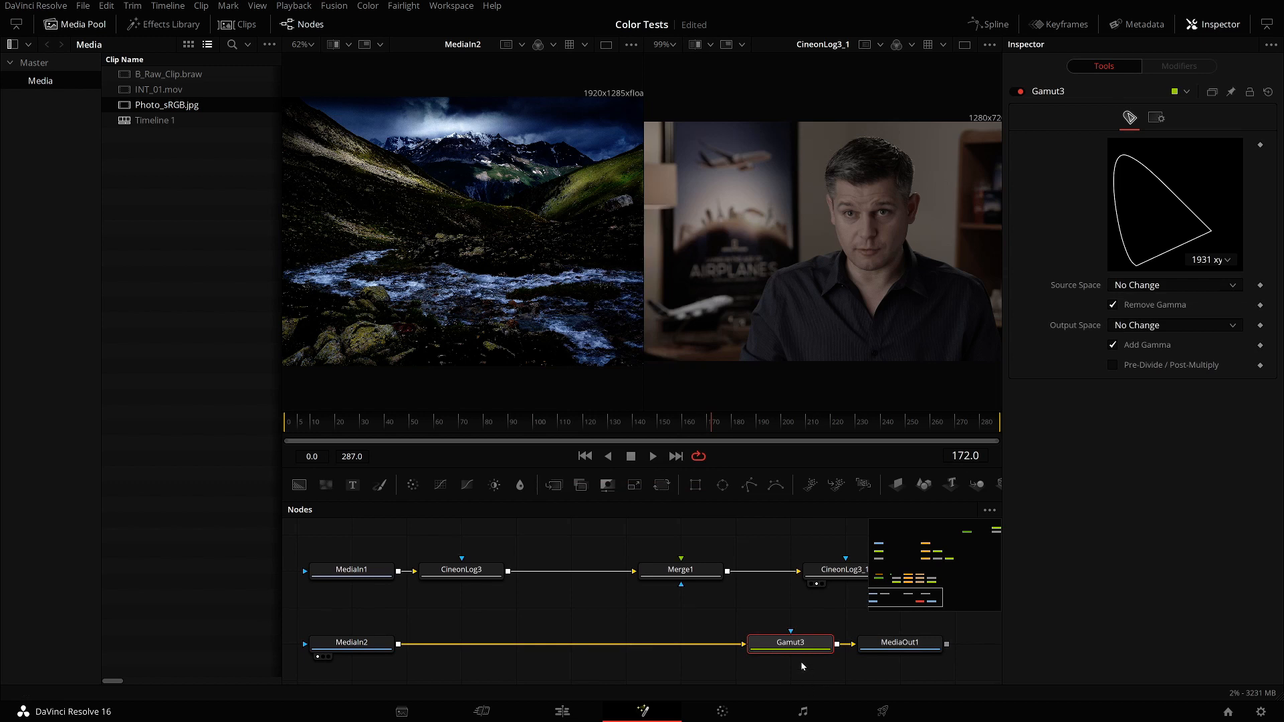
Set the Output Space of Gamut3 to sRGB.
left_click(1174, 327)
scroll(1169, 326, "down", 5)
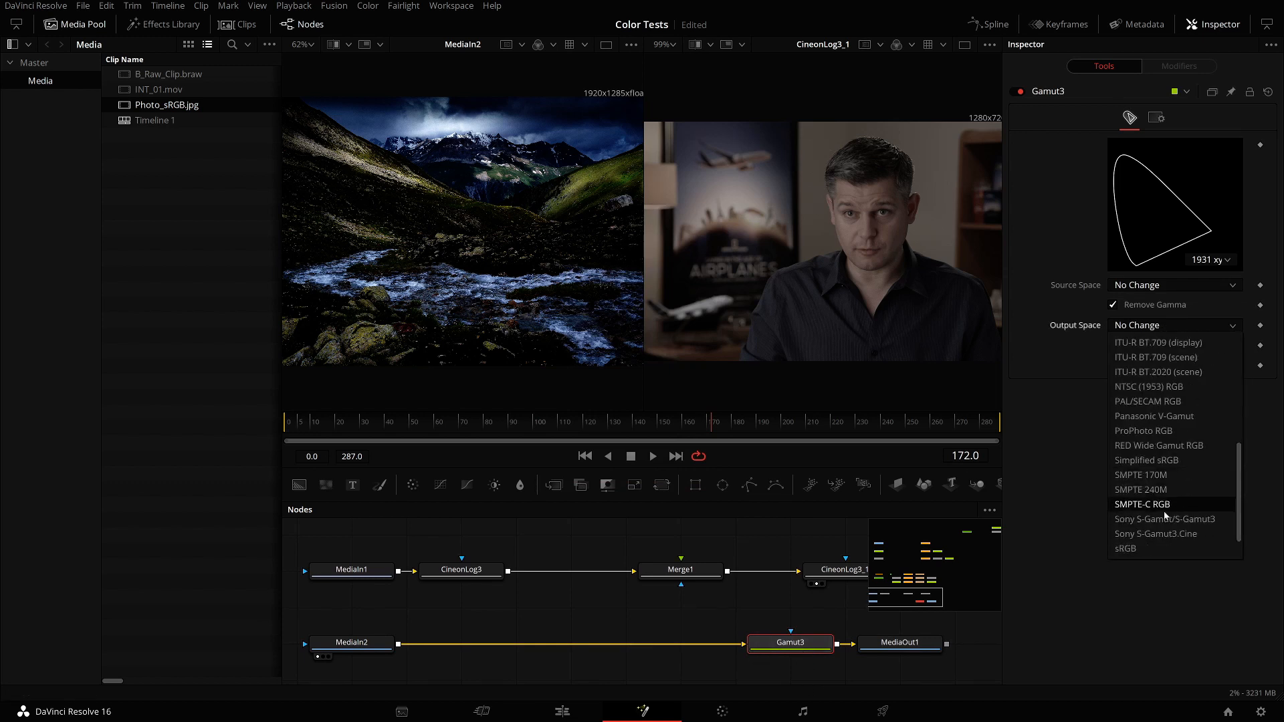
left_click(1137, 548)
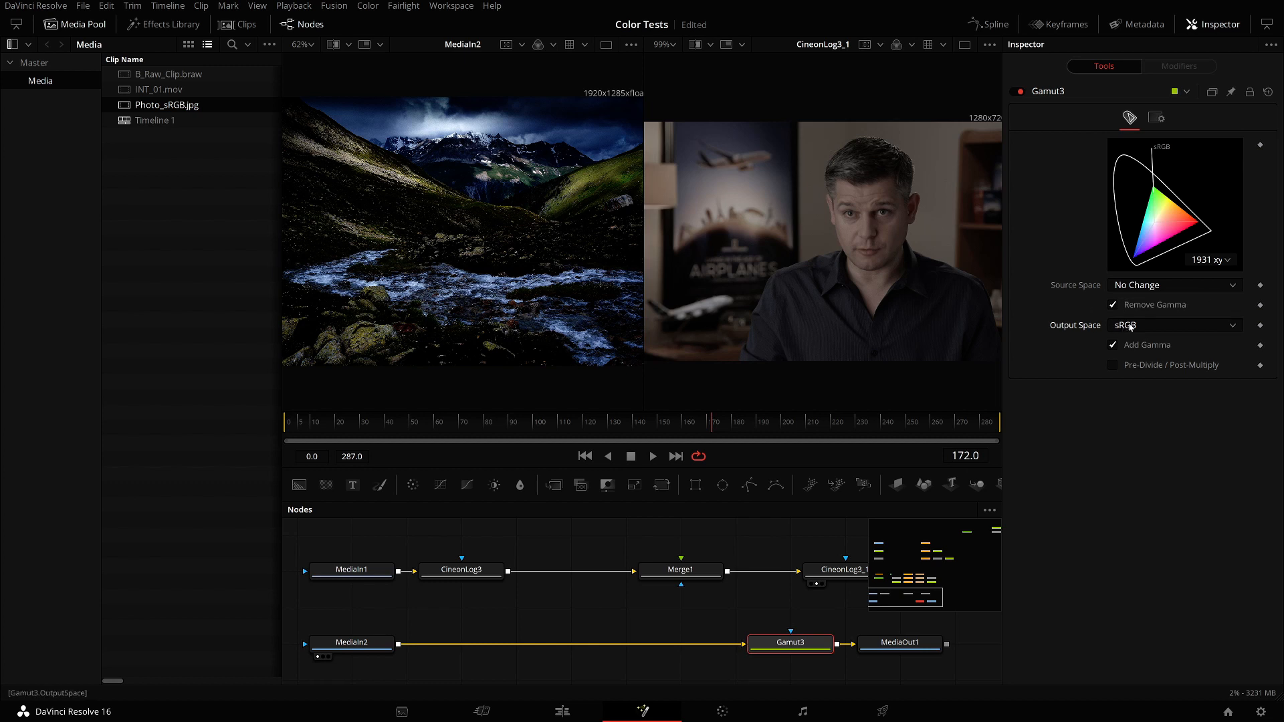
Set the Output Space of Gamut3 to Custom and its gamma Linear Limit to 0.0.
left_click(1176, 325)
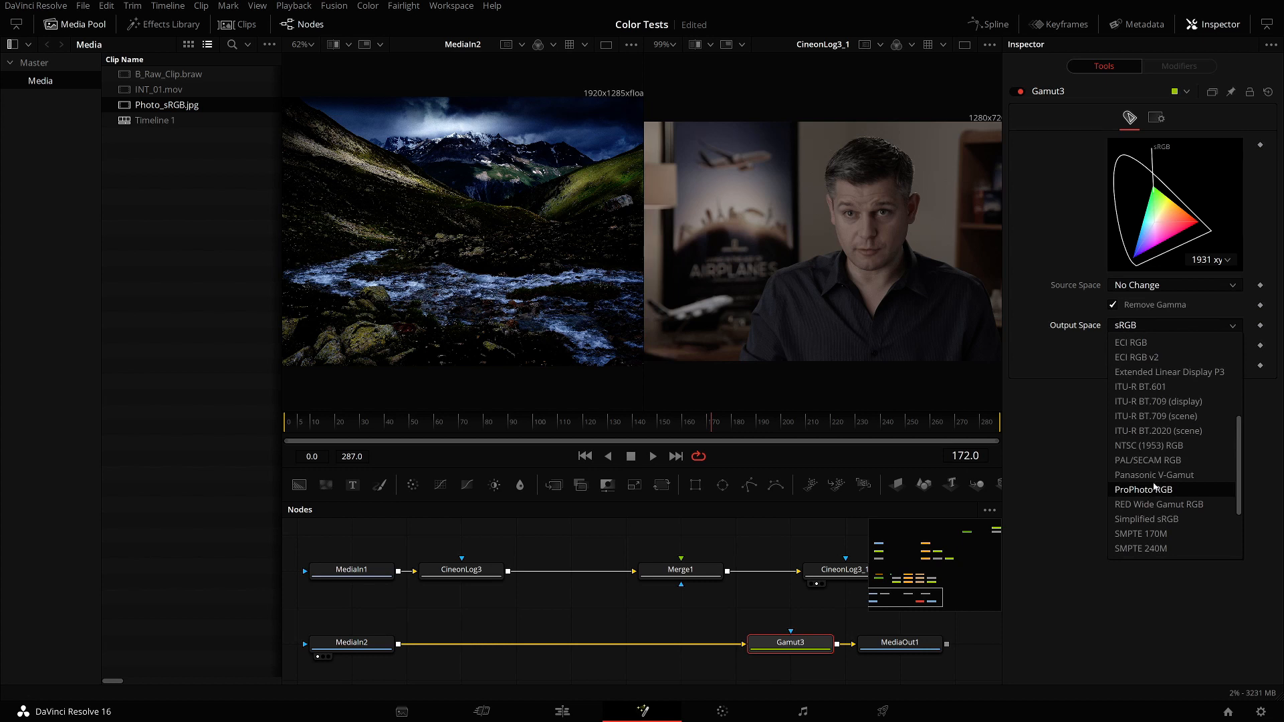
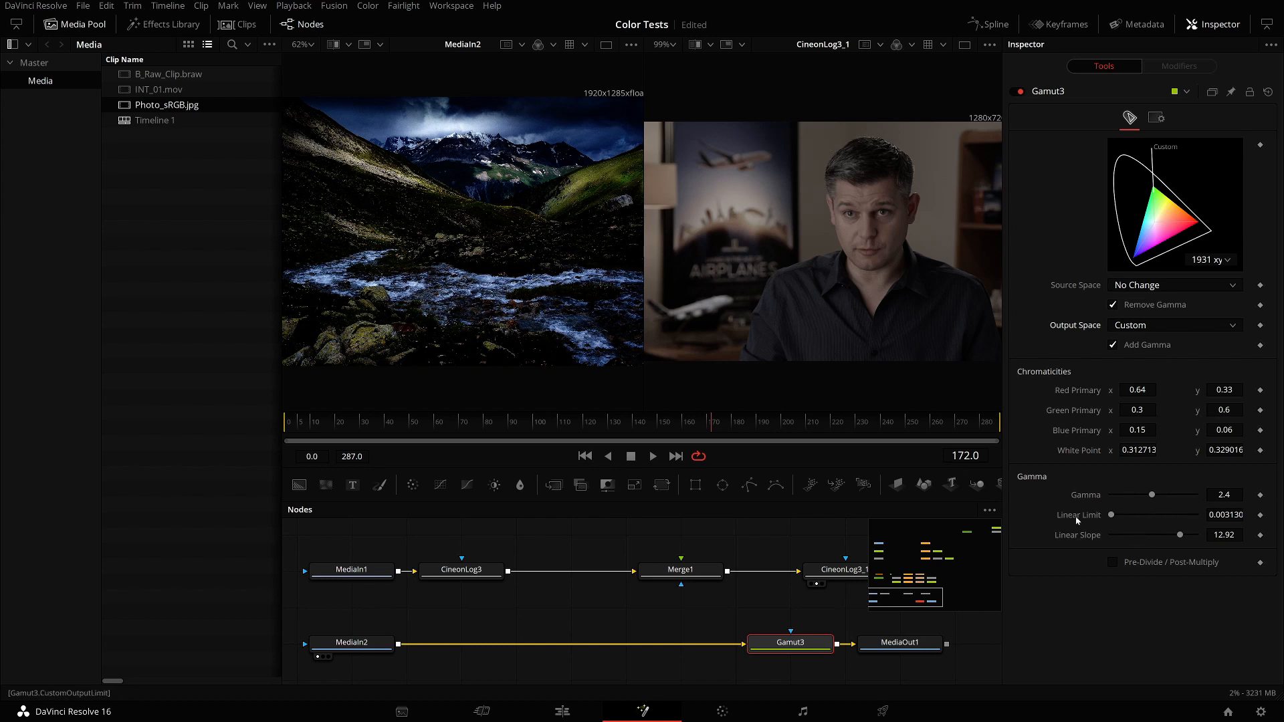
left_click_drag(1111, 514, 1100, 515)
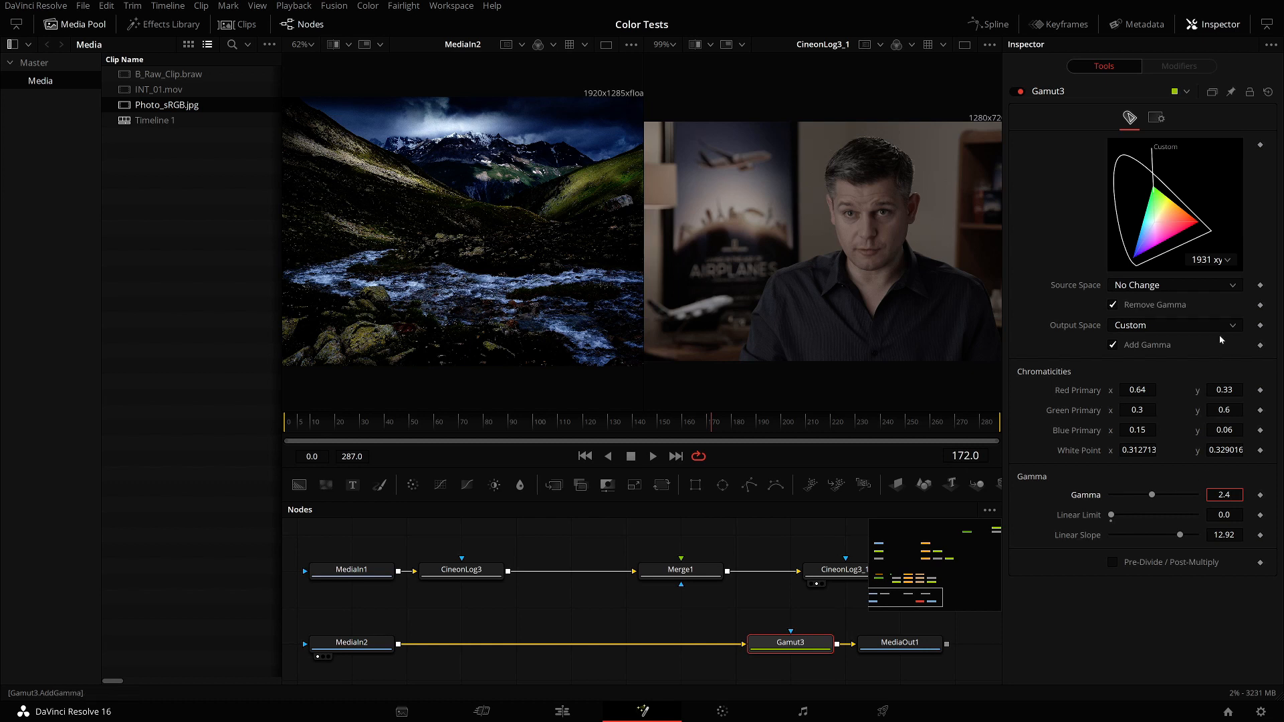
Add a Color Space Transform from the ResolveFX Color effects below the photo chain and feed it from MediaIn2.
left_click_drag(780, 615, 754, 568)
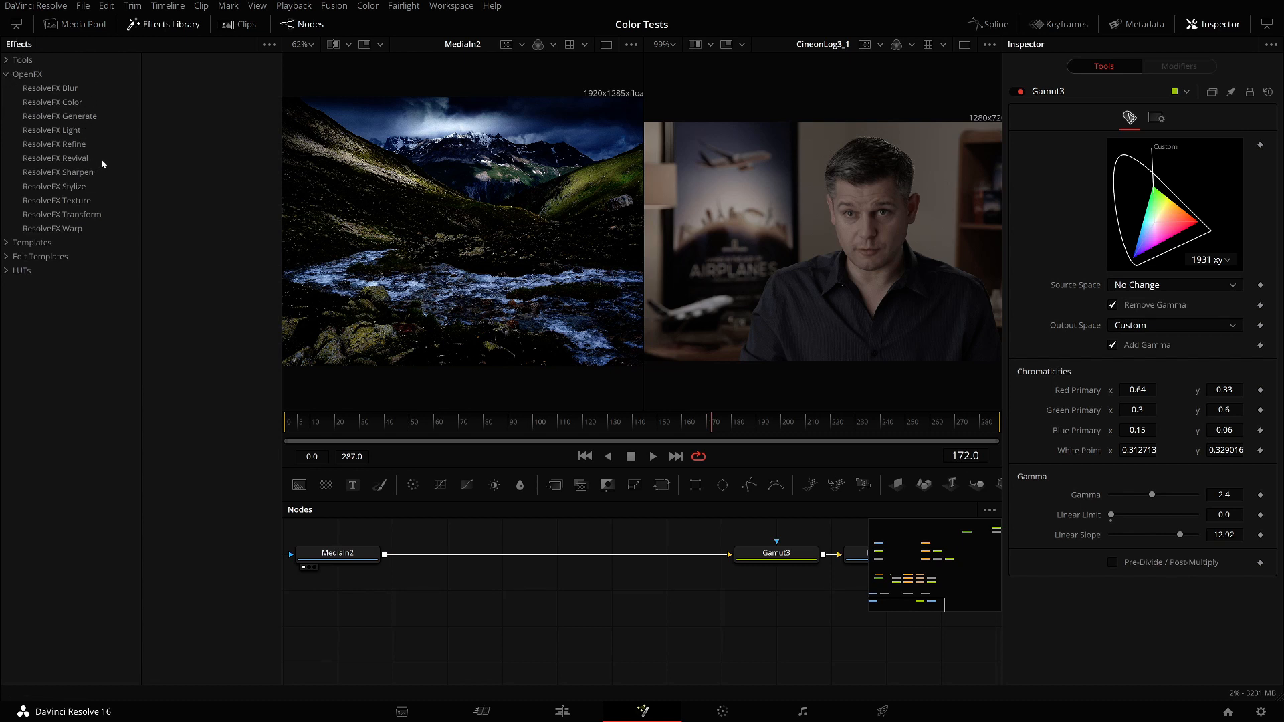
left_click(74, 214)
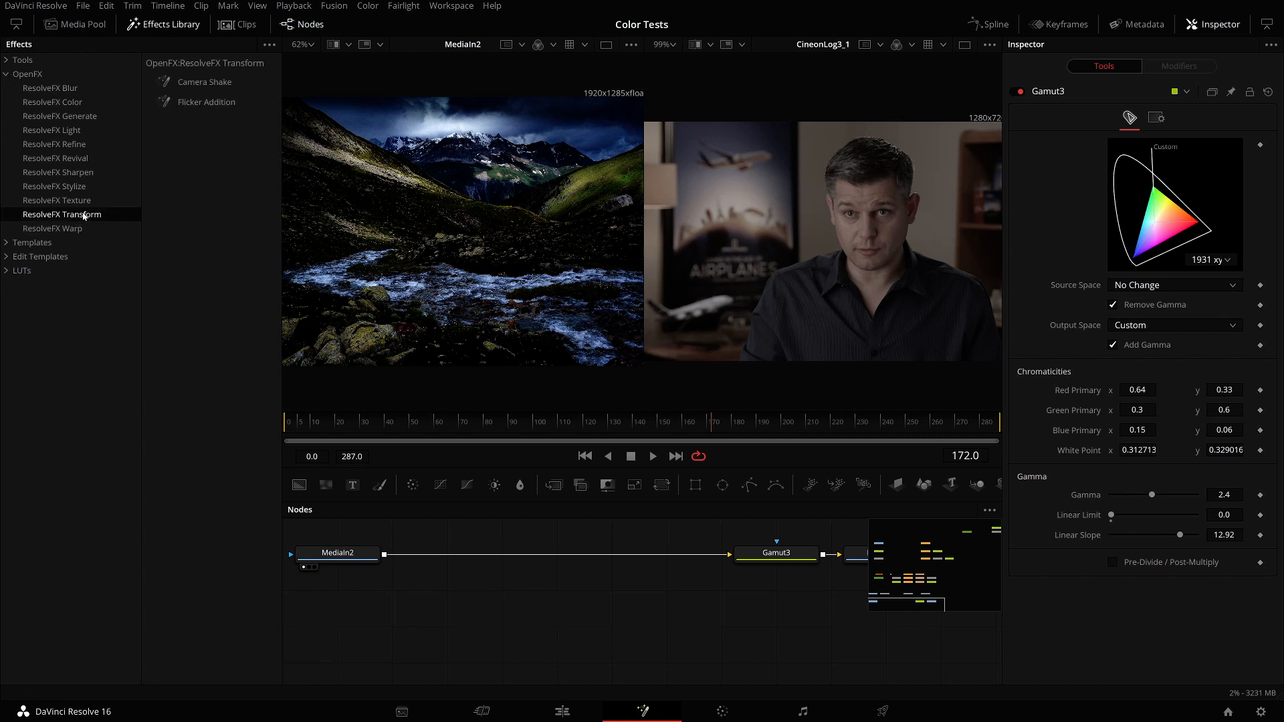
left_click(68, 102)
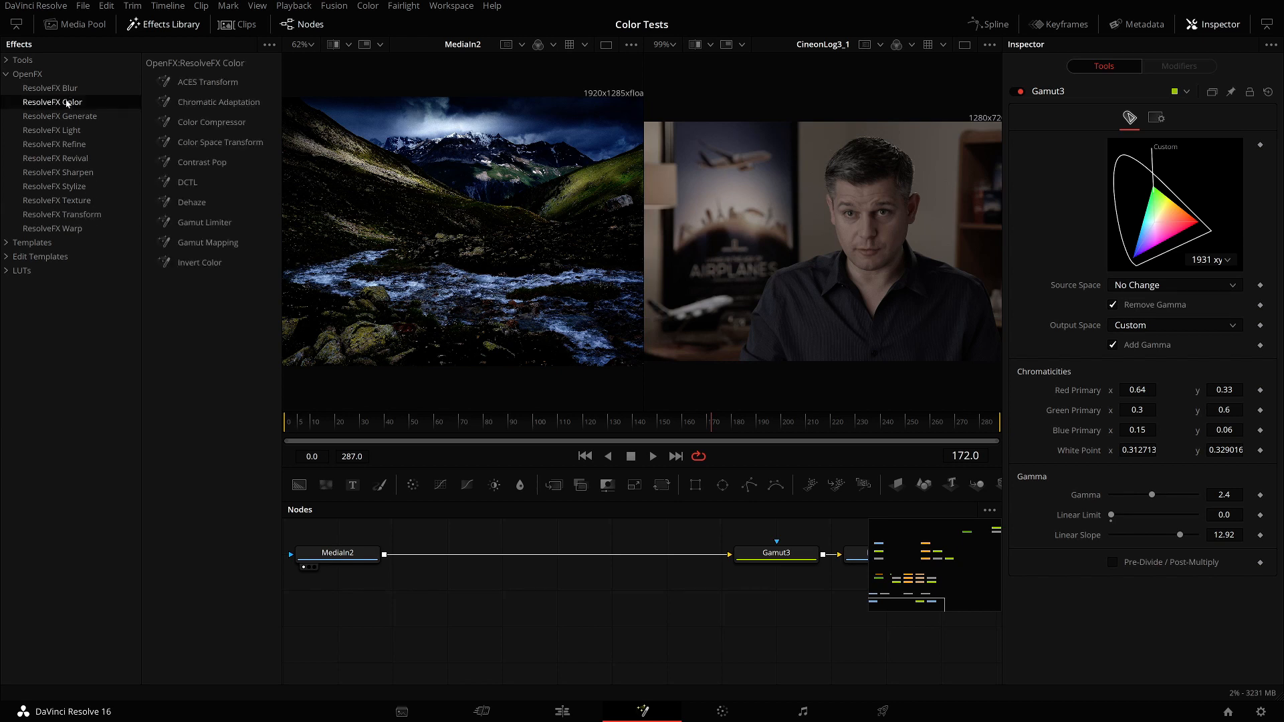
left_click_drag(186, 146, 596, 609)
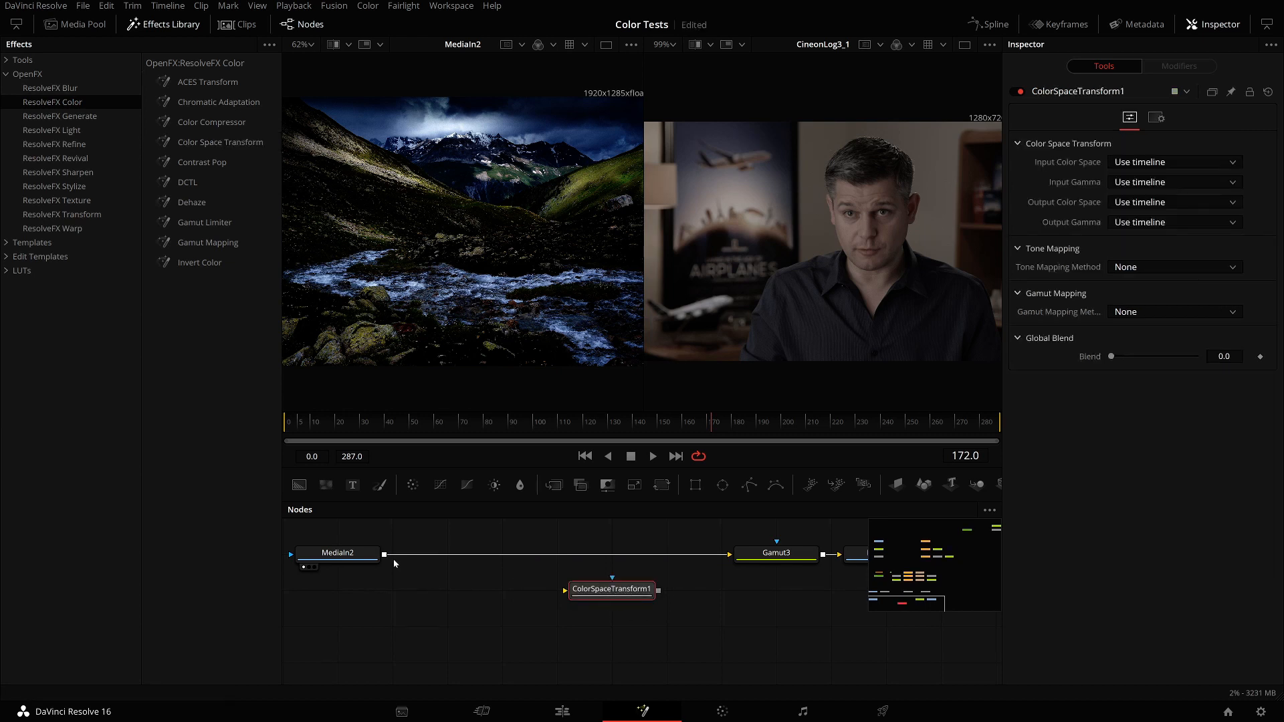
left_click_drag(384, 555, 566, 590)
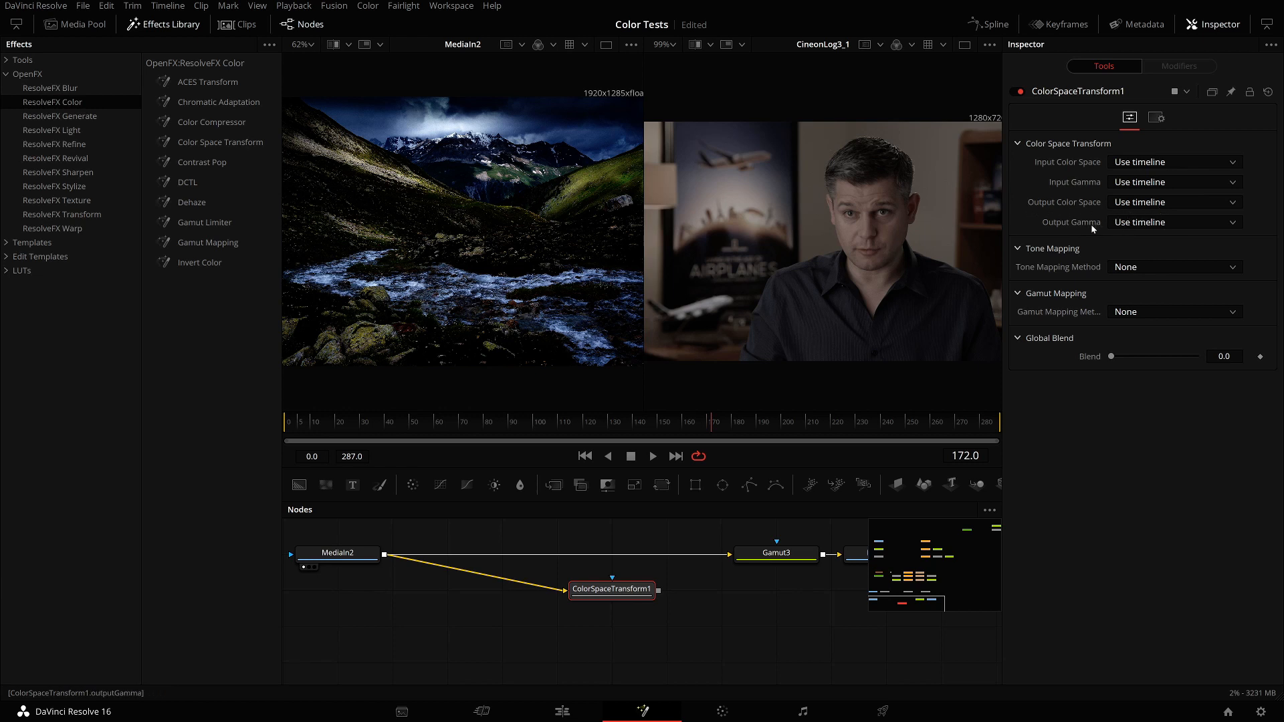
Set the Output Gamma of the Color Space Transform node to Gamma 2.4.
left_click(1153, 224)
scroll(1137, 274, "down", 7)
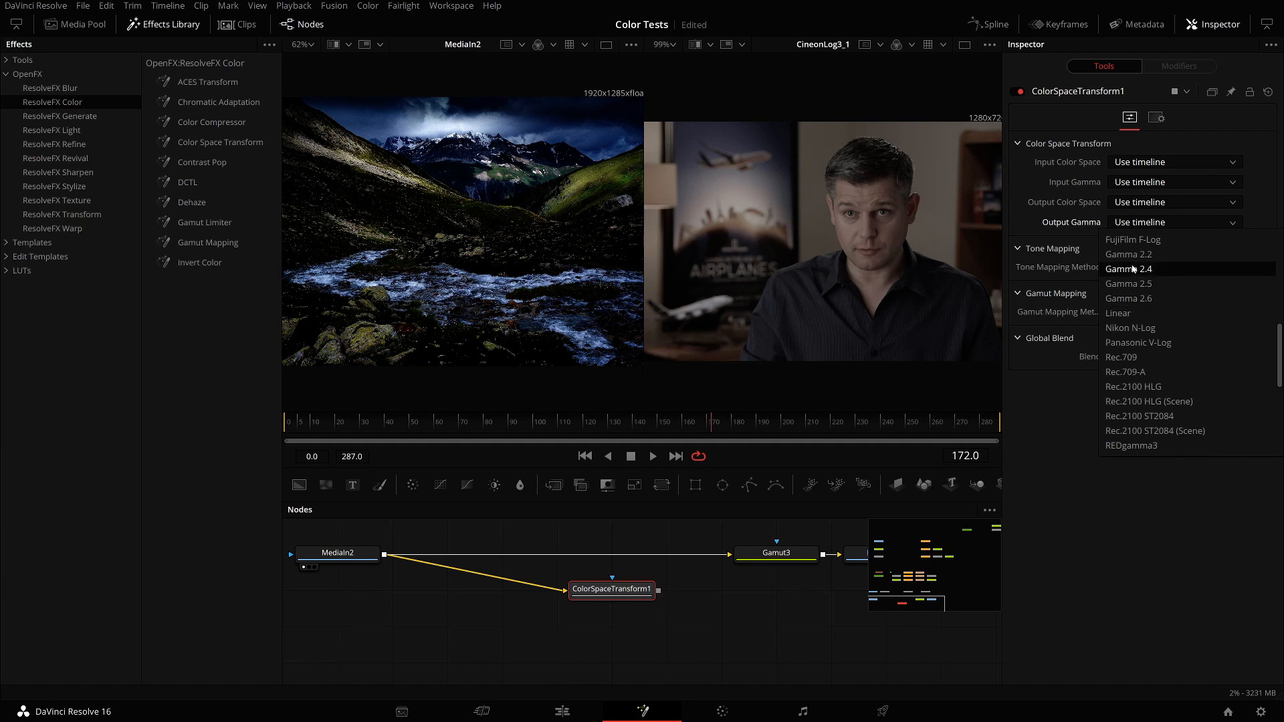
left_click(1153, 270)
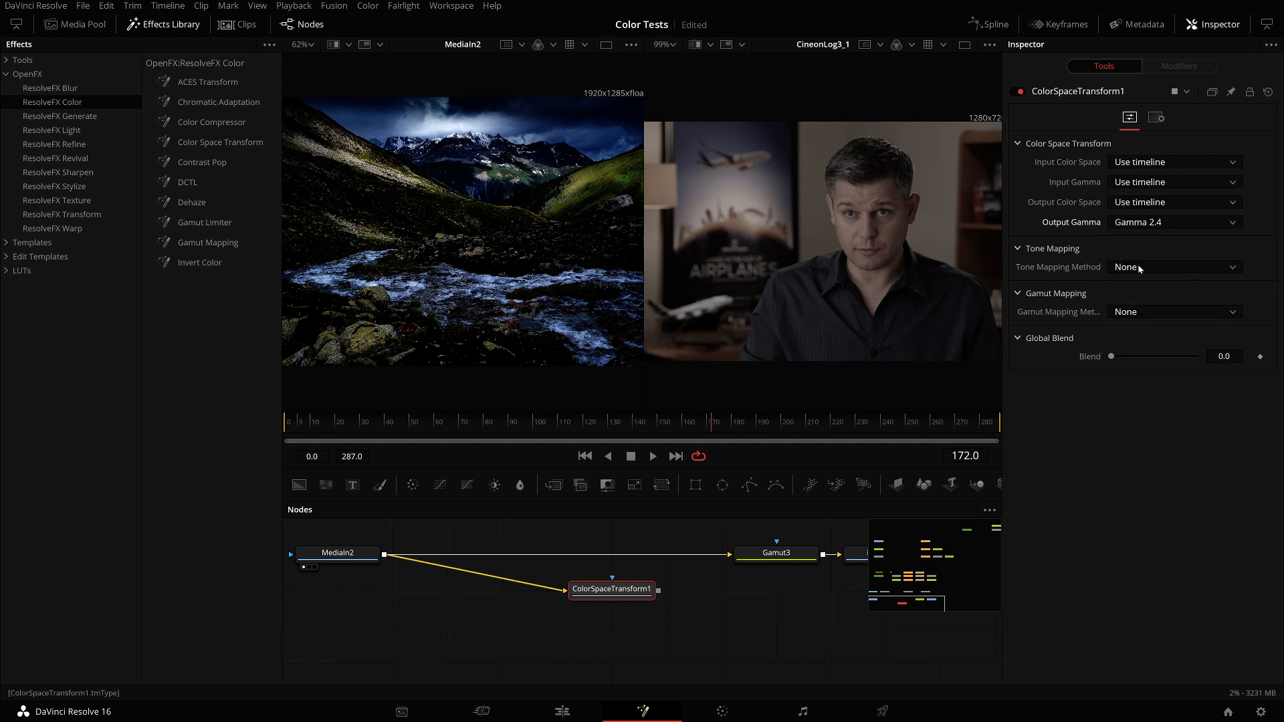
Set the Output Color Space of ColorSpaceTransform1 to Rec.709 and move the node below Gamut3.
left_click(1169, 203)
scroll(1183, 278, "down", 15)
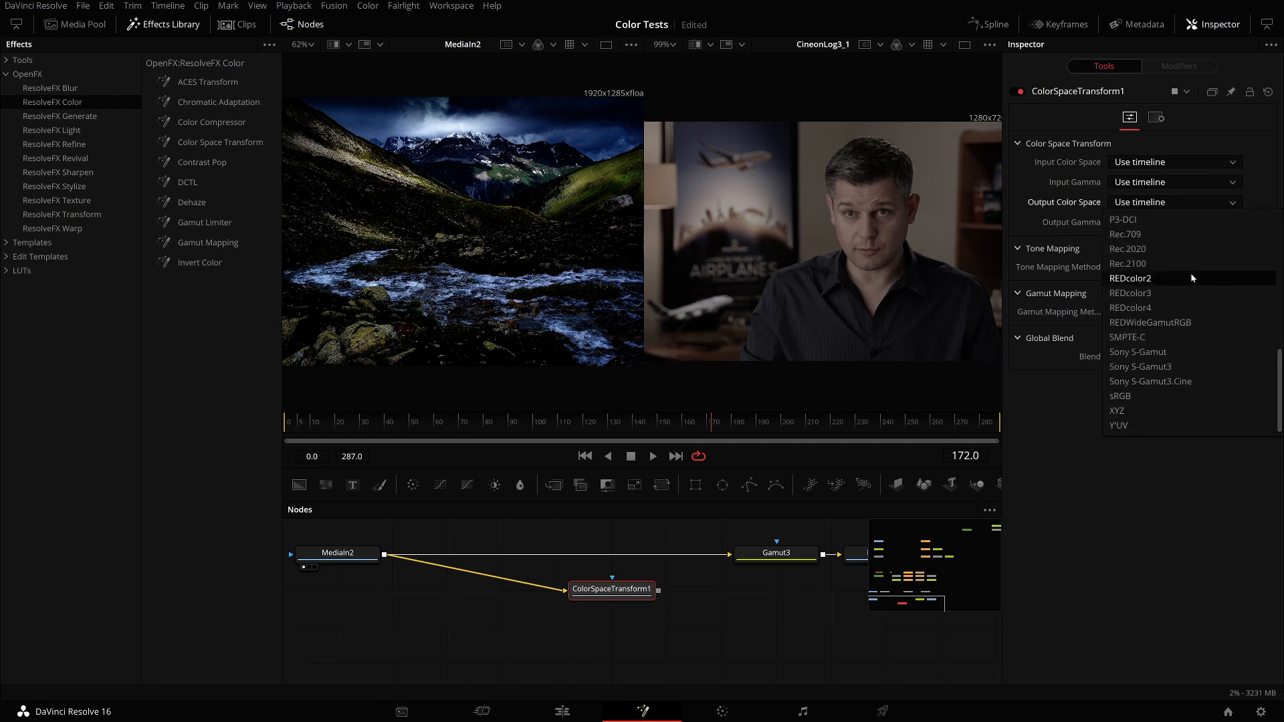
scroll(1130, 320, "up", 3)
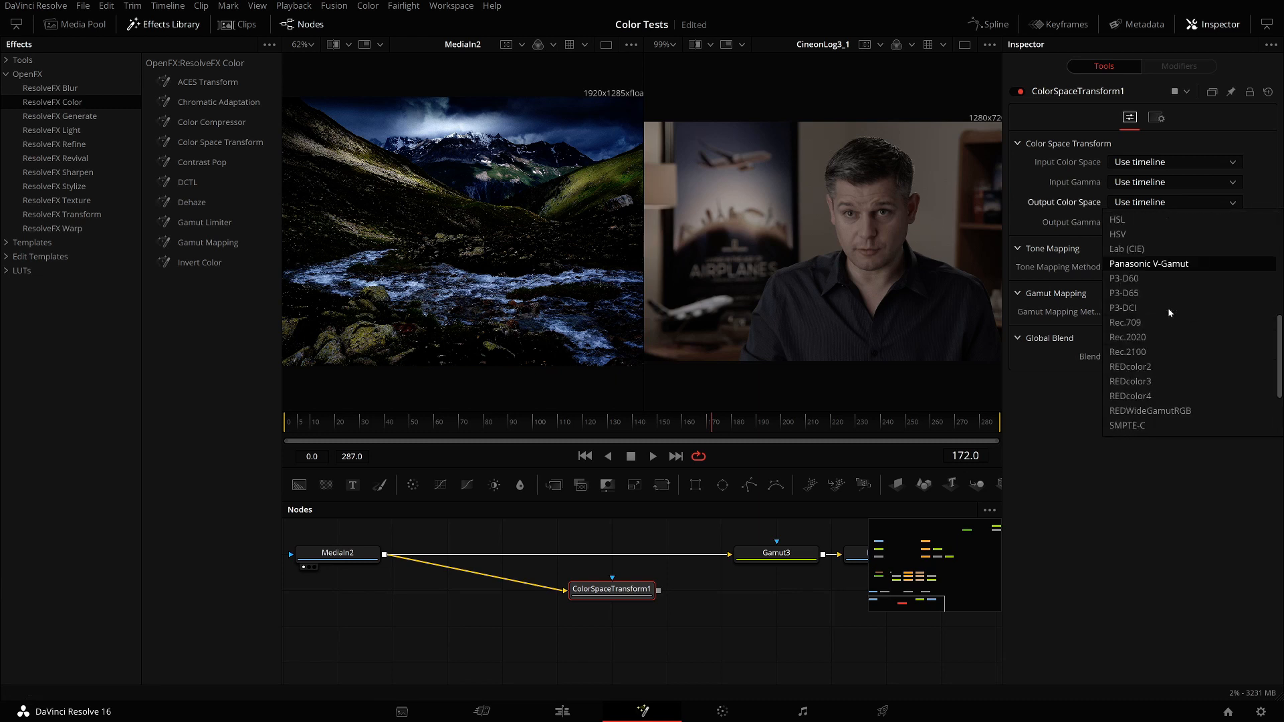
left_click(1130, 324)
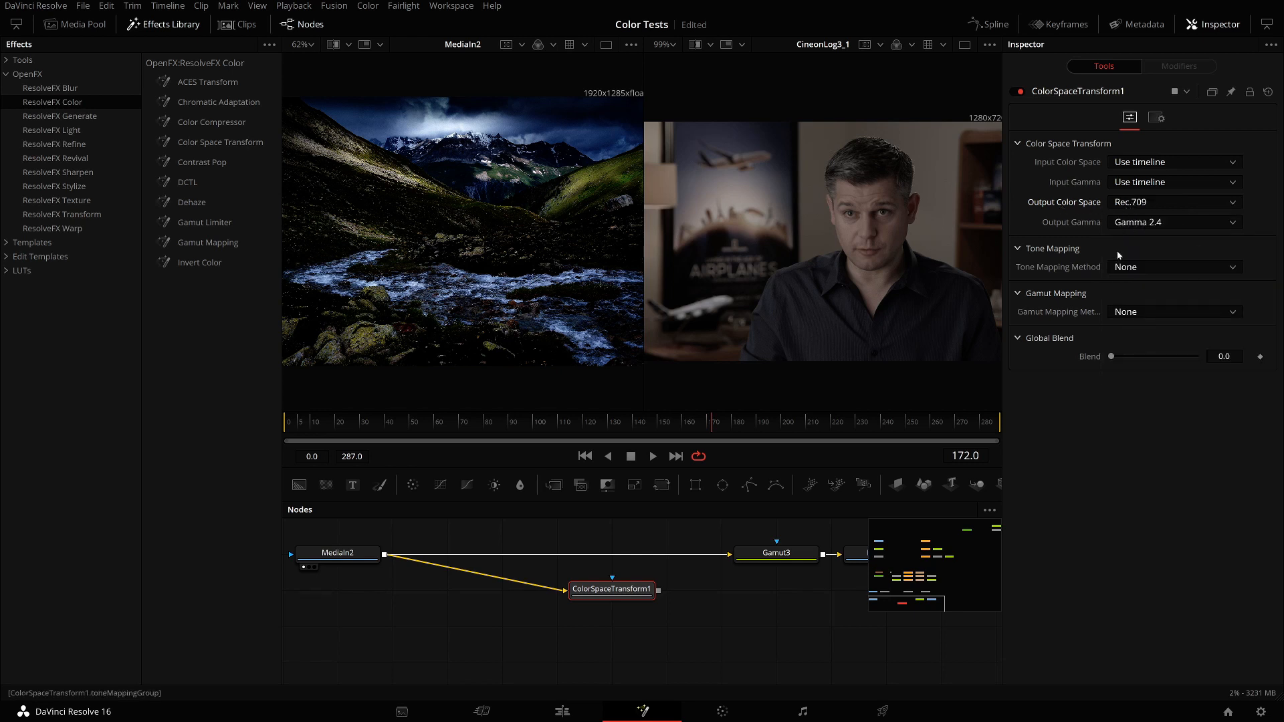
mouse_move(579, 605)
left_click_drag(624, 593, 733, 630)
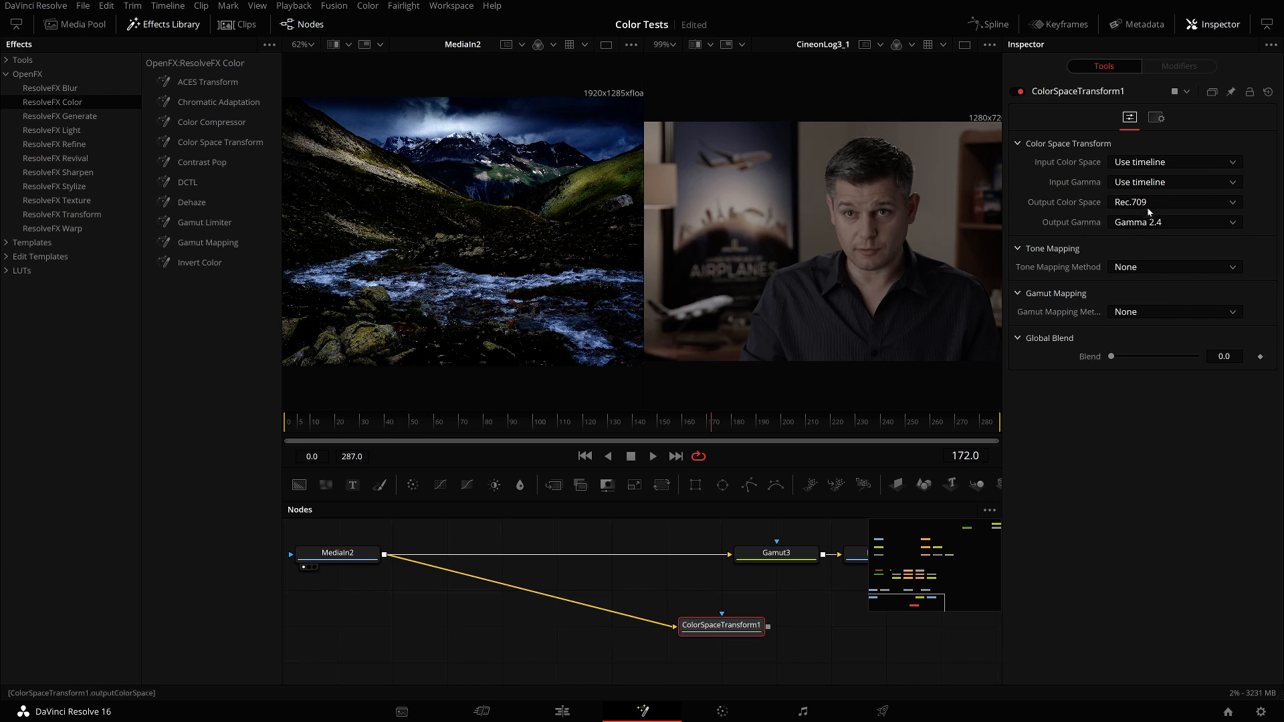
Compare the Source Gamma Space settings of MediaIn2 with the transform settings of ColorSpaceTransform1.
left_click(341, 554)
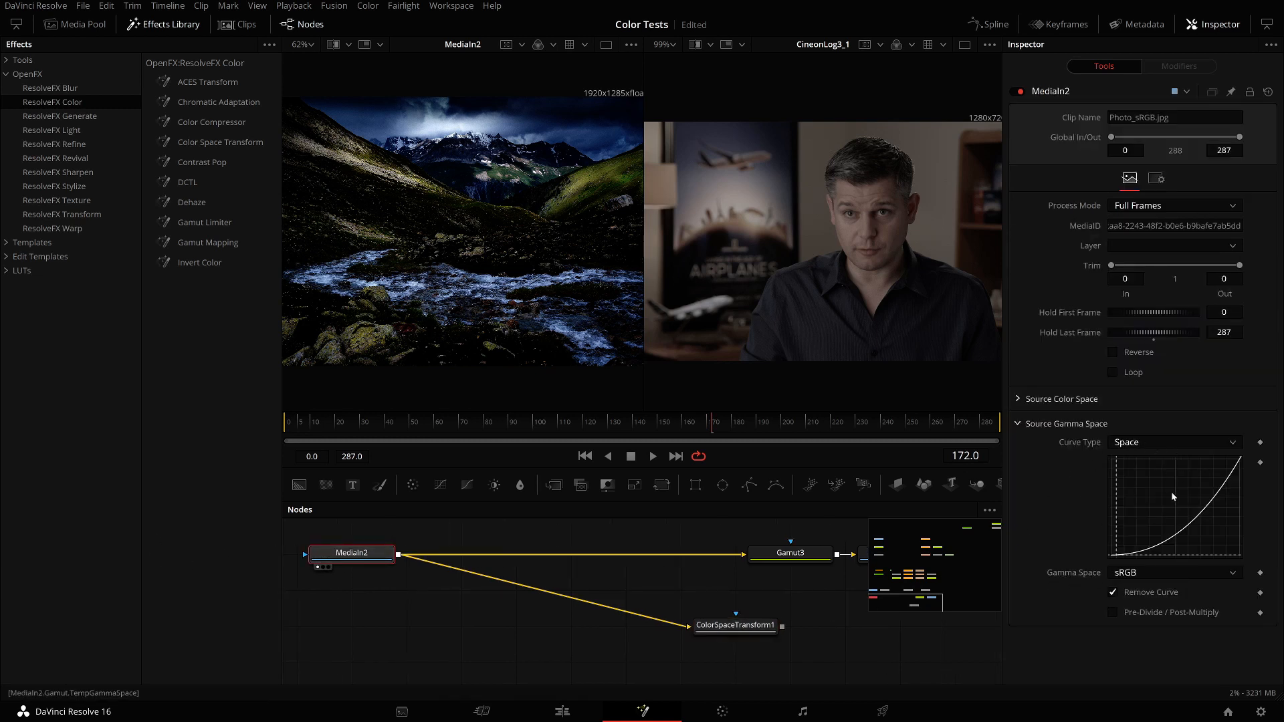
left_click(745, 625)
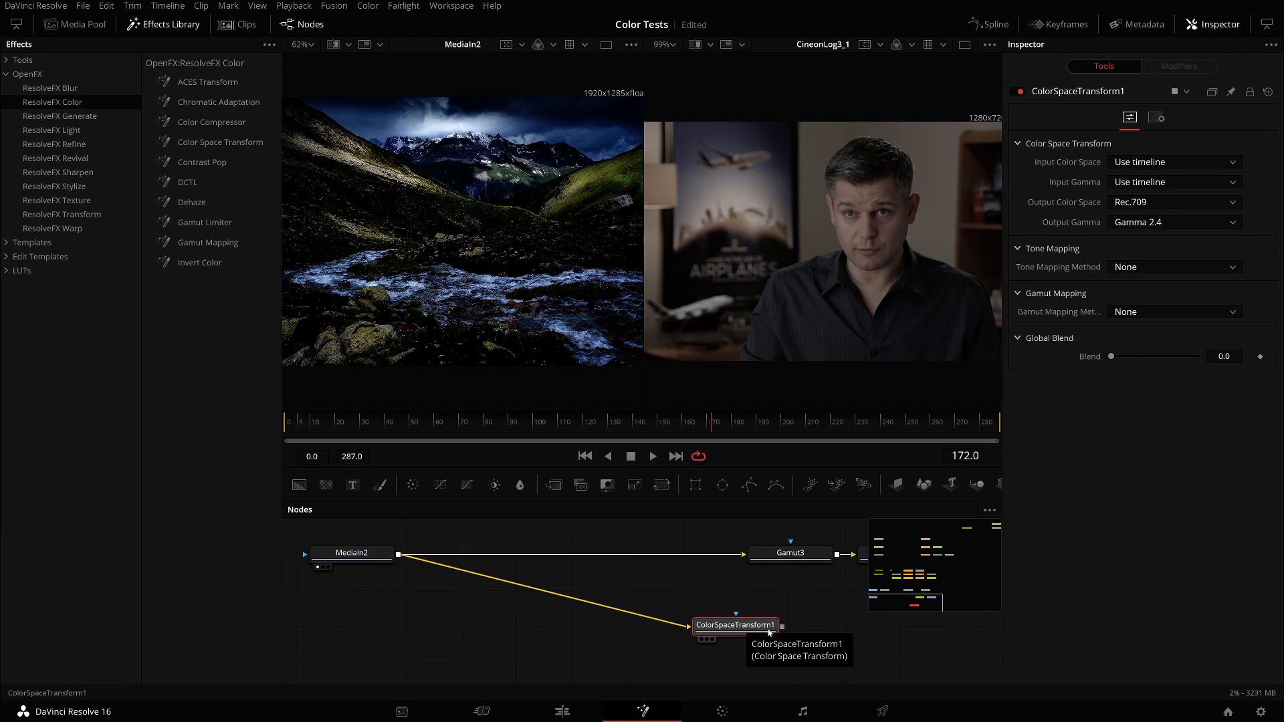
left_click_drag(836, 617, 788, 616)
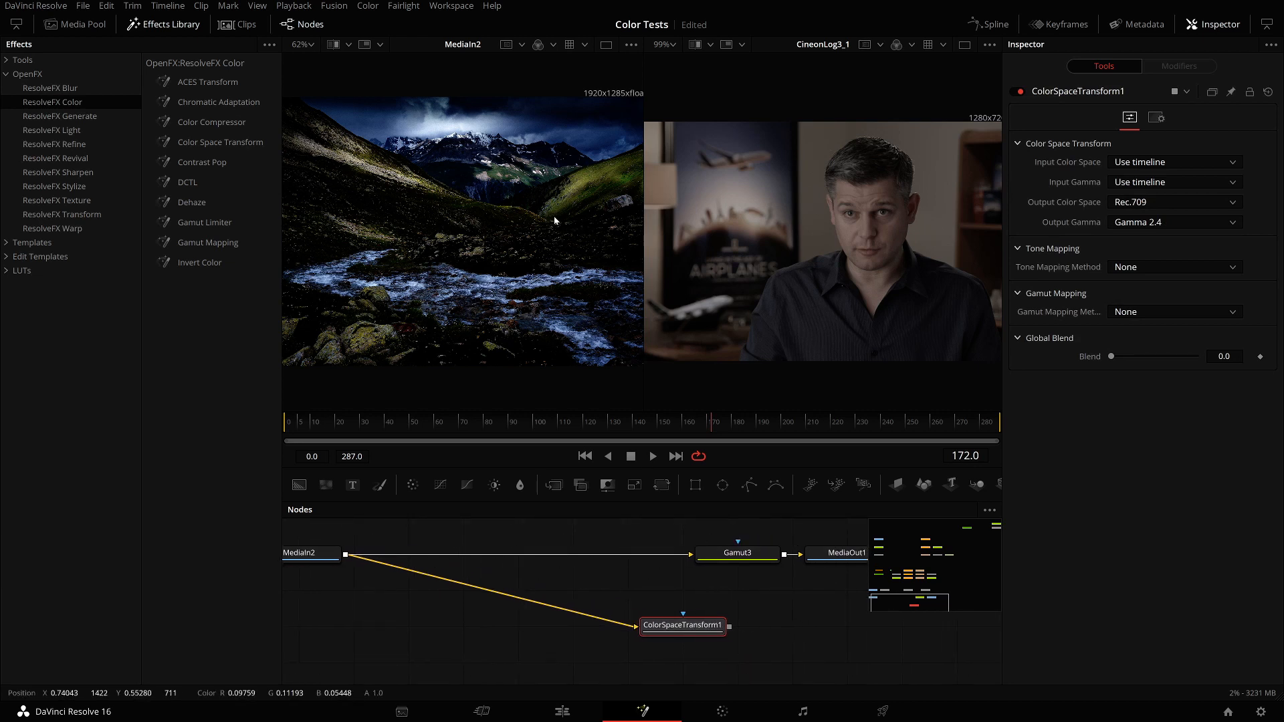
left_click_drag(835, 608, 768, 624)
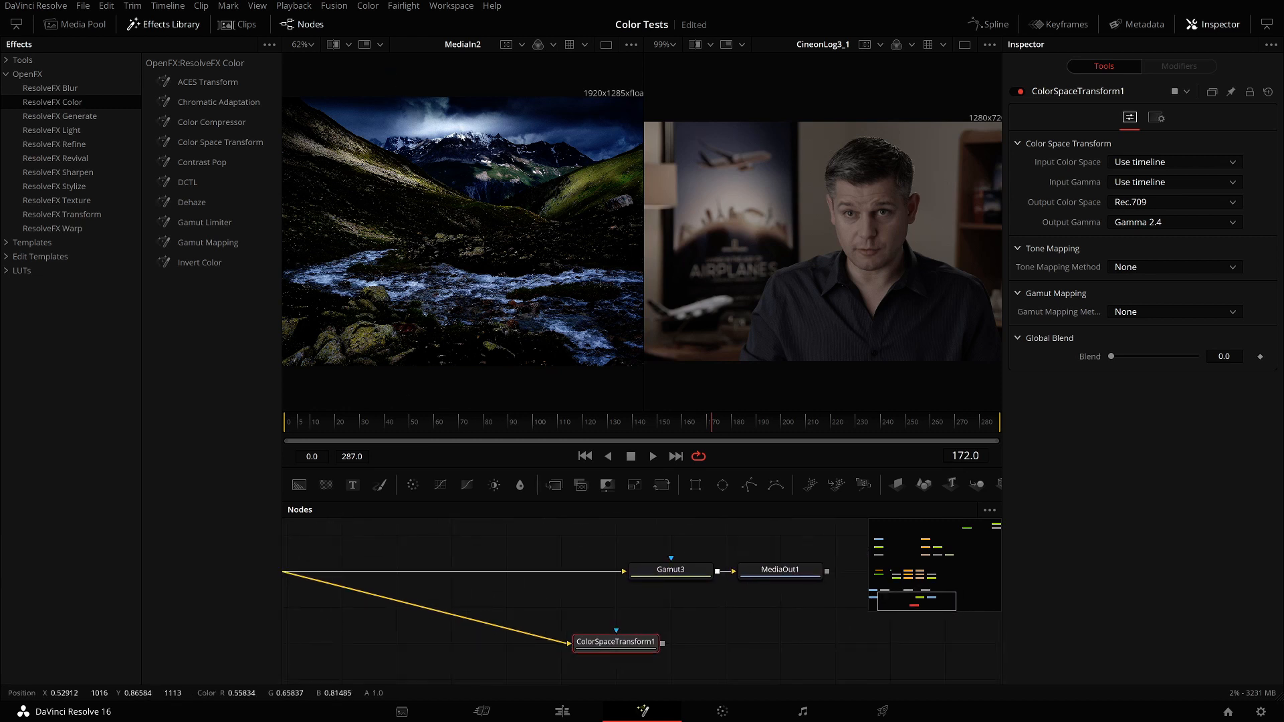
left_click_drag(365, 590, 501, 613)
Select MediaIn2, choose the Gamut View LUT for the viewer showing it, and enable that LUT.
left_click(372, 600)
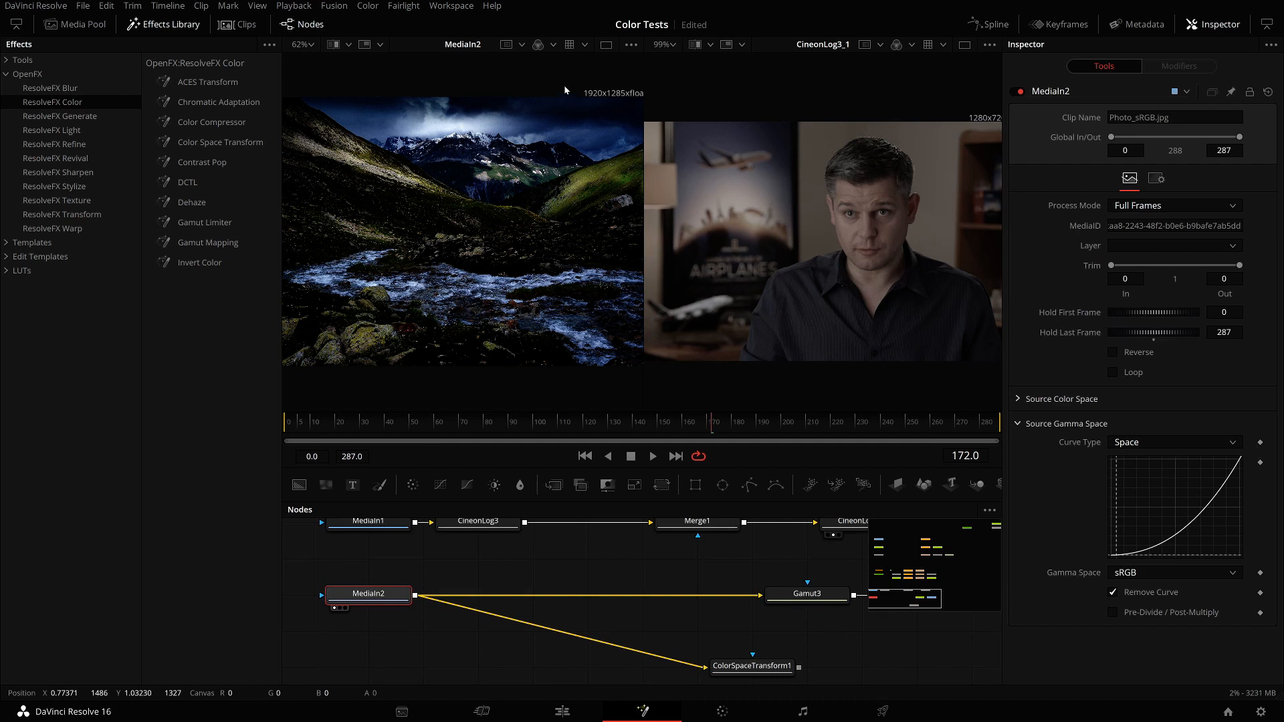
left_click(586, 45)
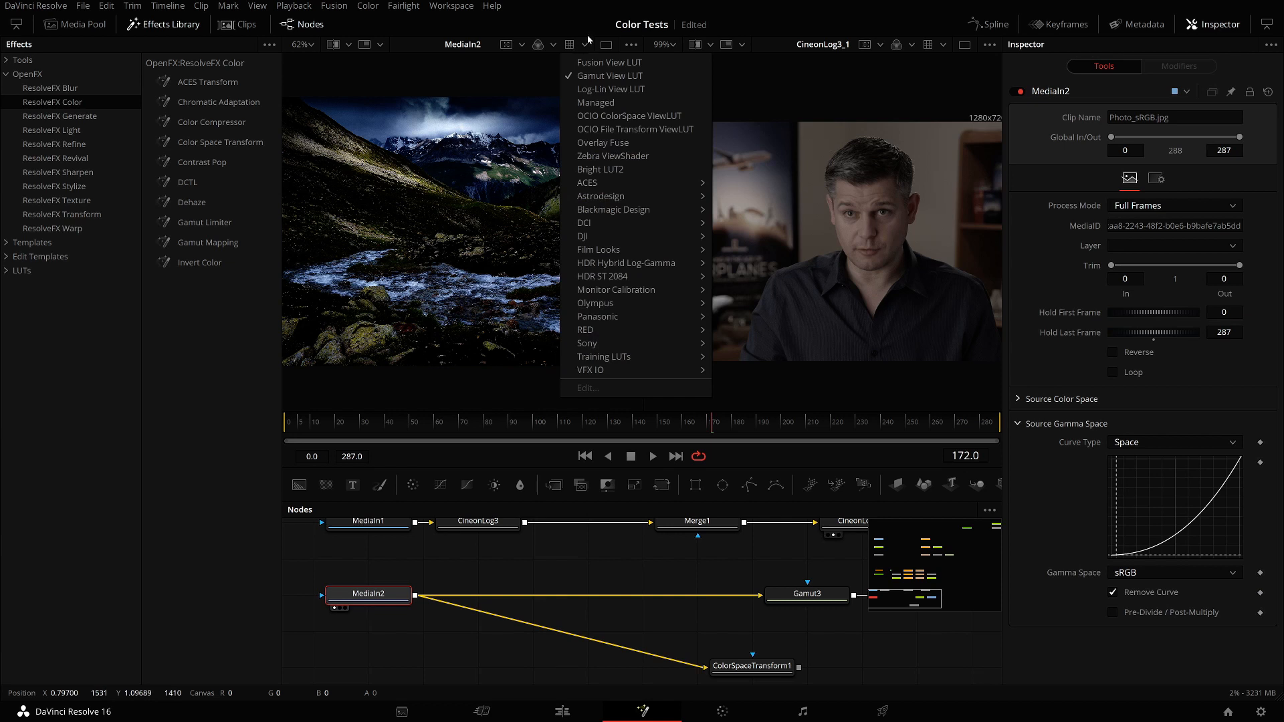
mouse_move(611, 248)
left_click(609, 77)
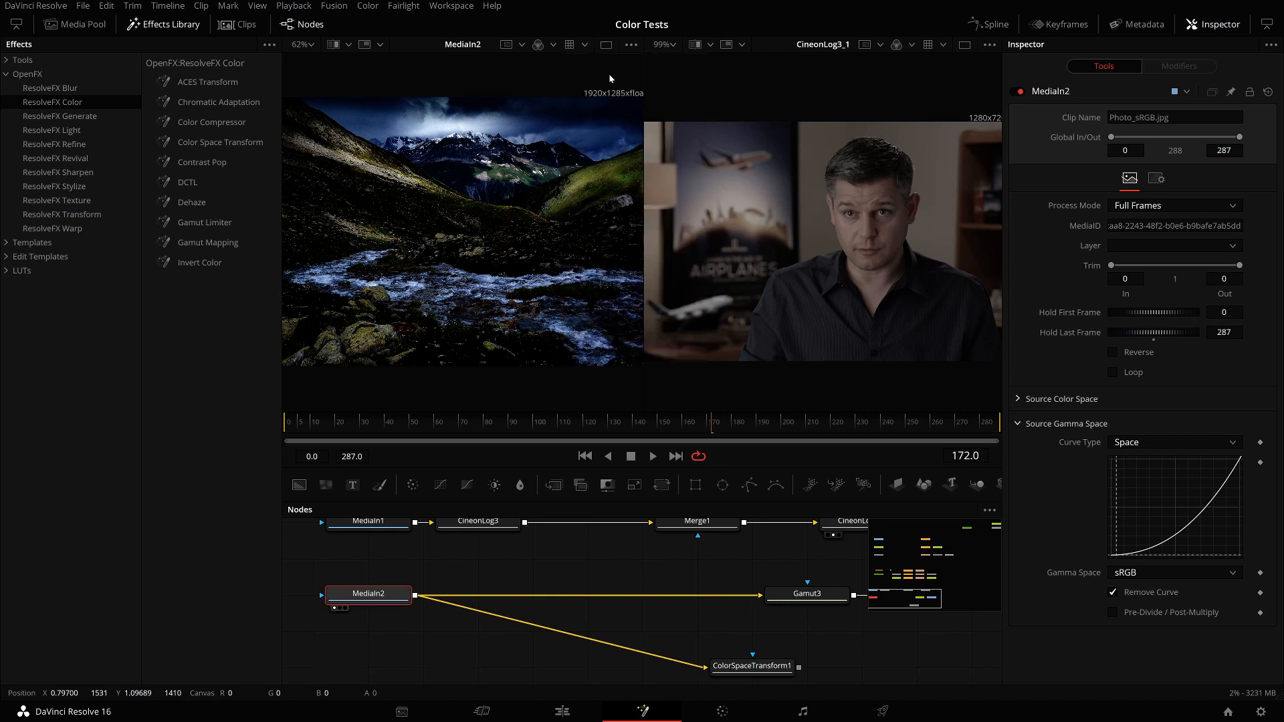
left_click(568, 47)
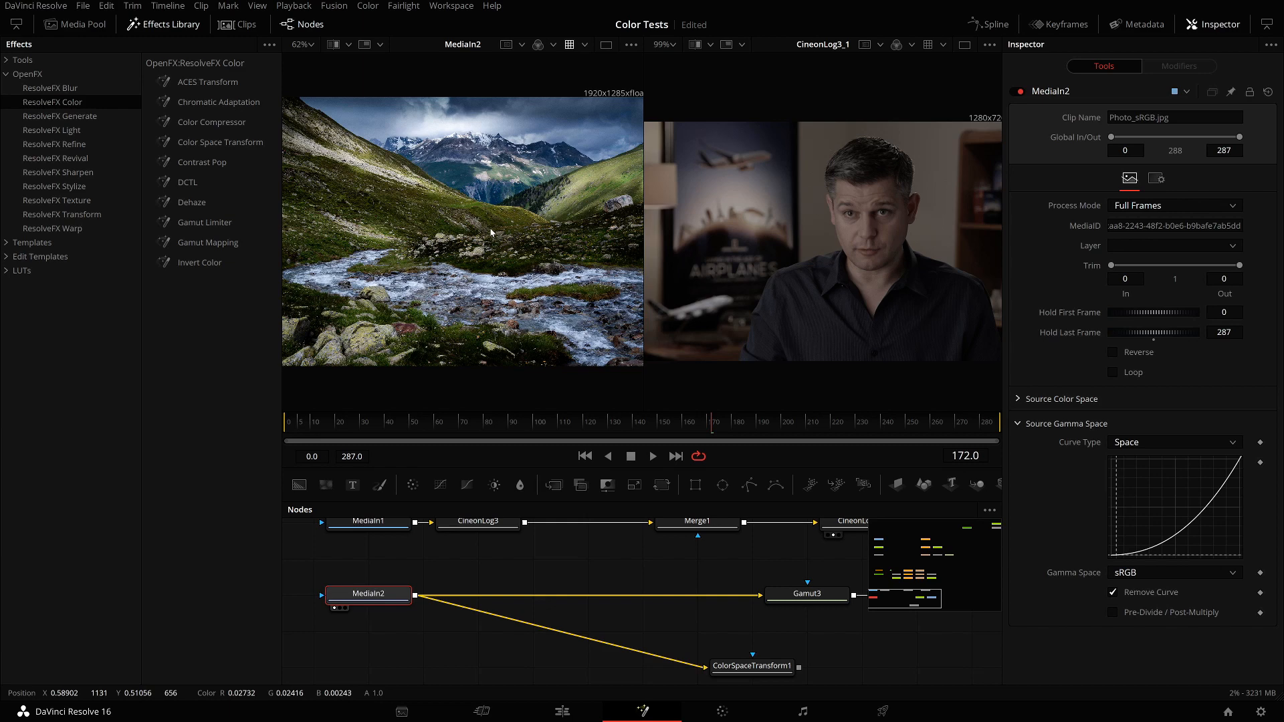
Open the Gamut View LUT for editing, move its editor clear of the nodes, and turn off Remove Gamma.
left_click(585, 46)
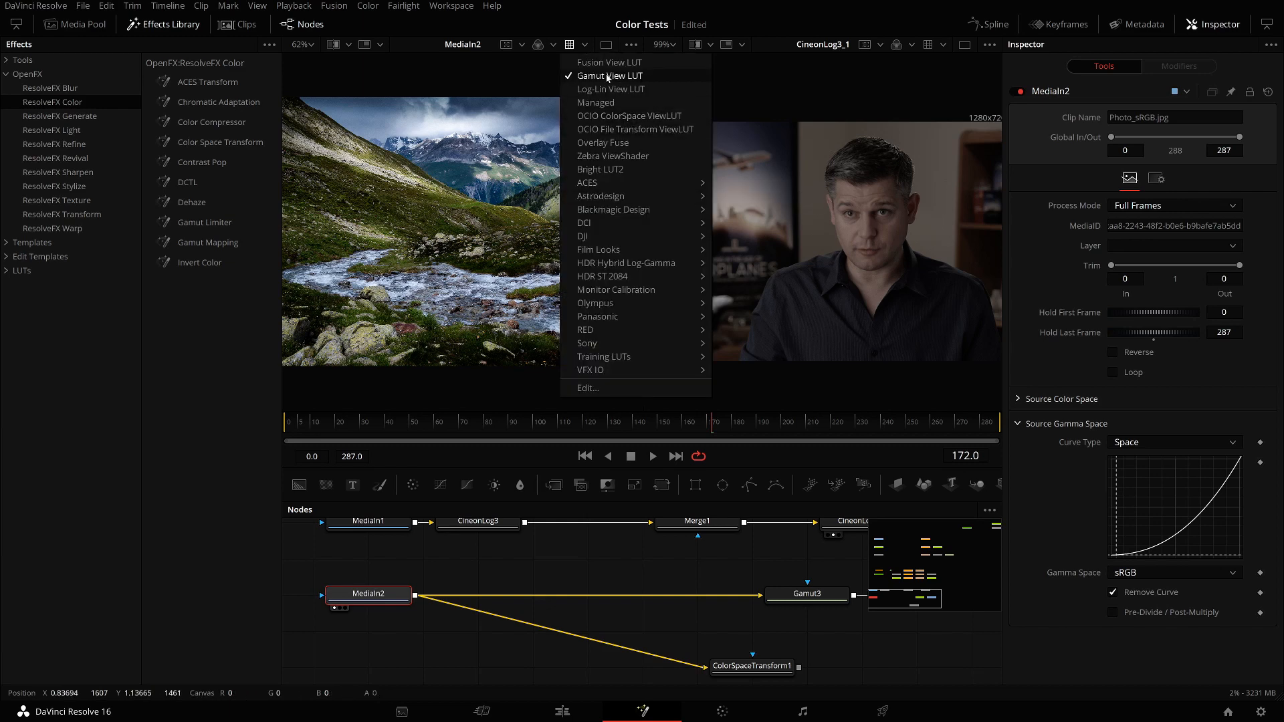
left_click(588, 389)
left_click_drag(665, 333, 734, 119)
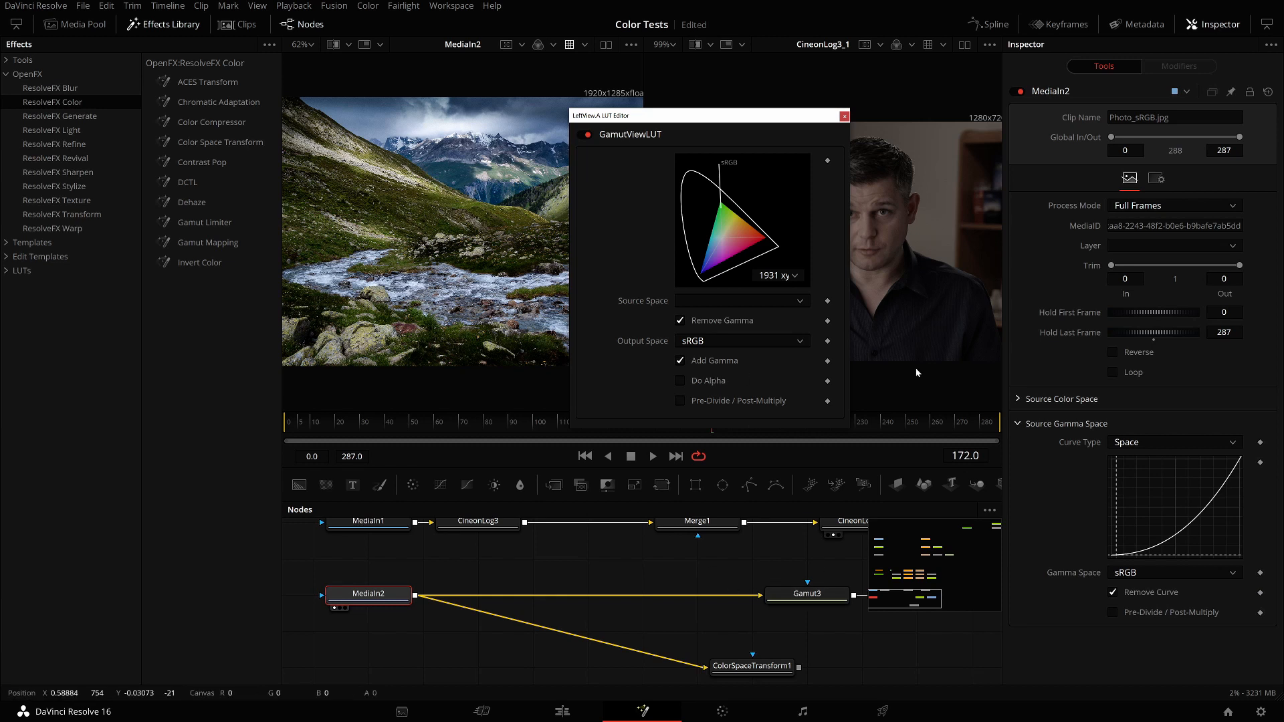
left_click(679, 321)
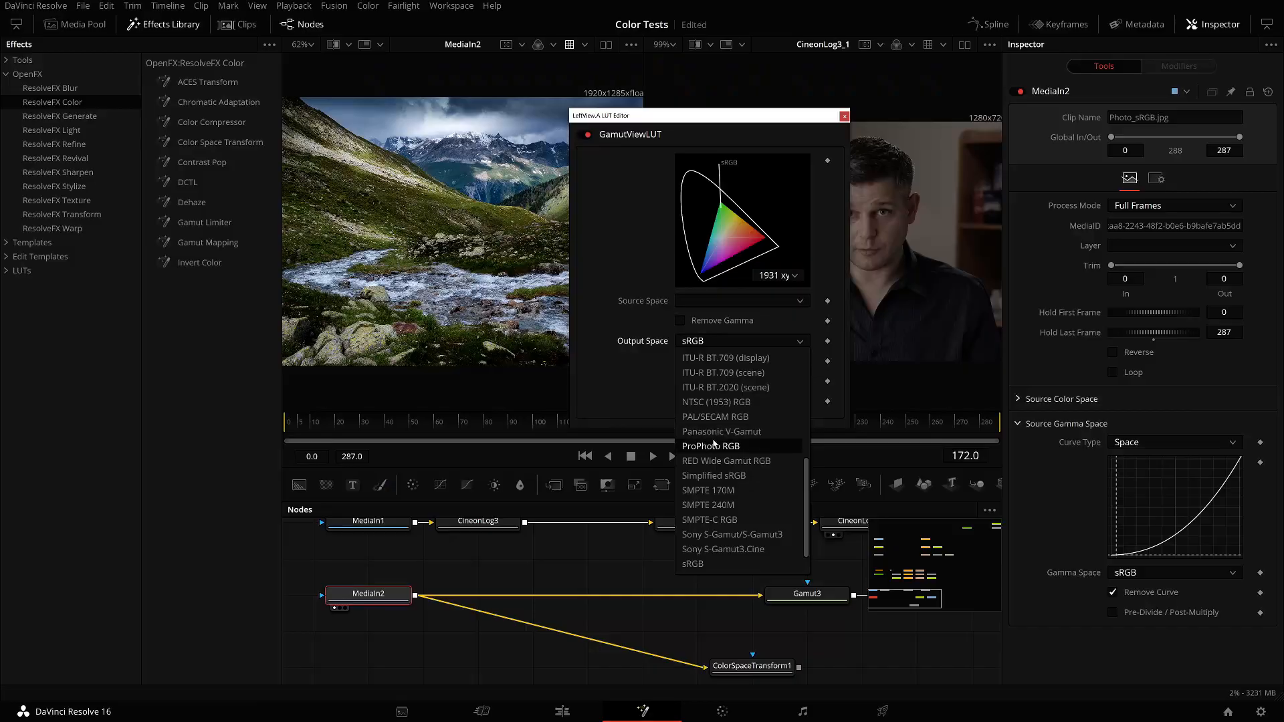
Set the Output Space of the Gamut View LUT to Custom and its gamma Linear Limit to 0.0.
scroll(713, 443, "up", 3)
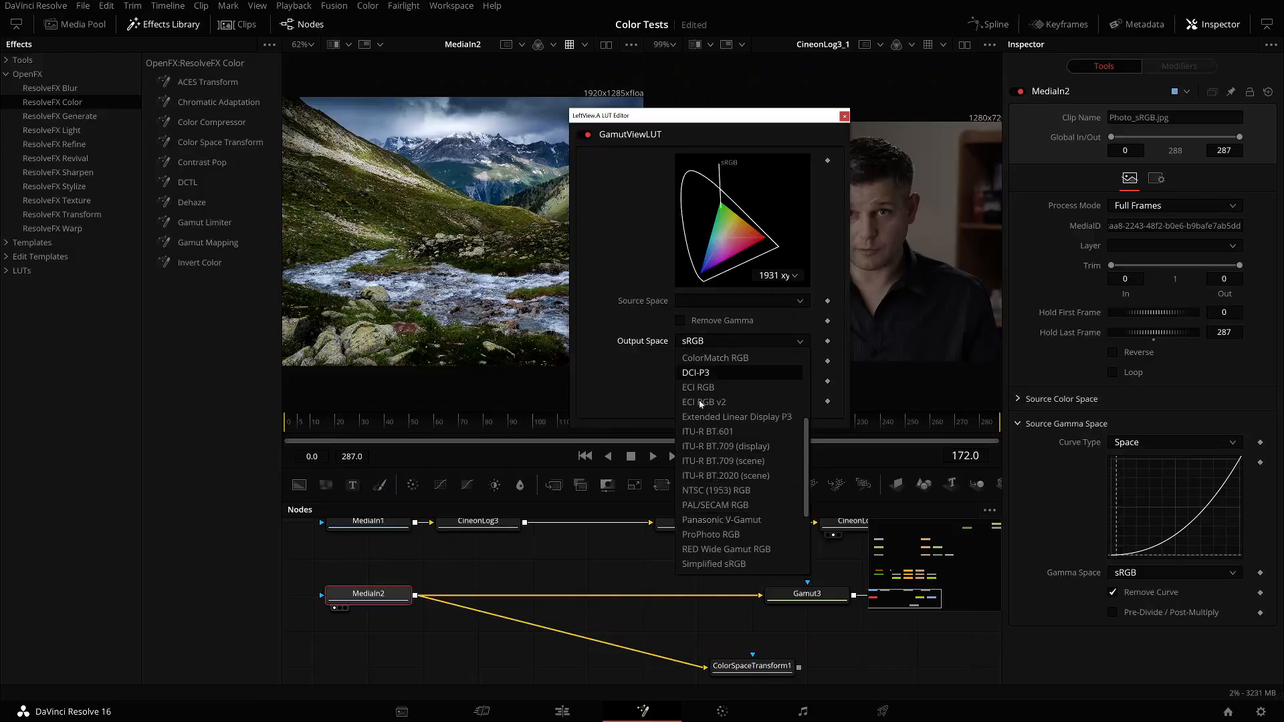
scroll(729, 481, "down", 5)
left_click(718, 563)
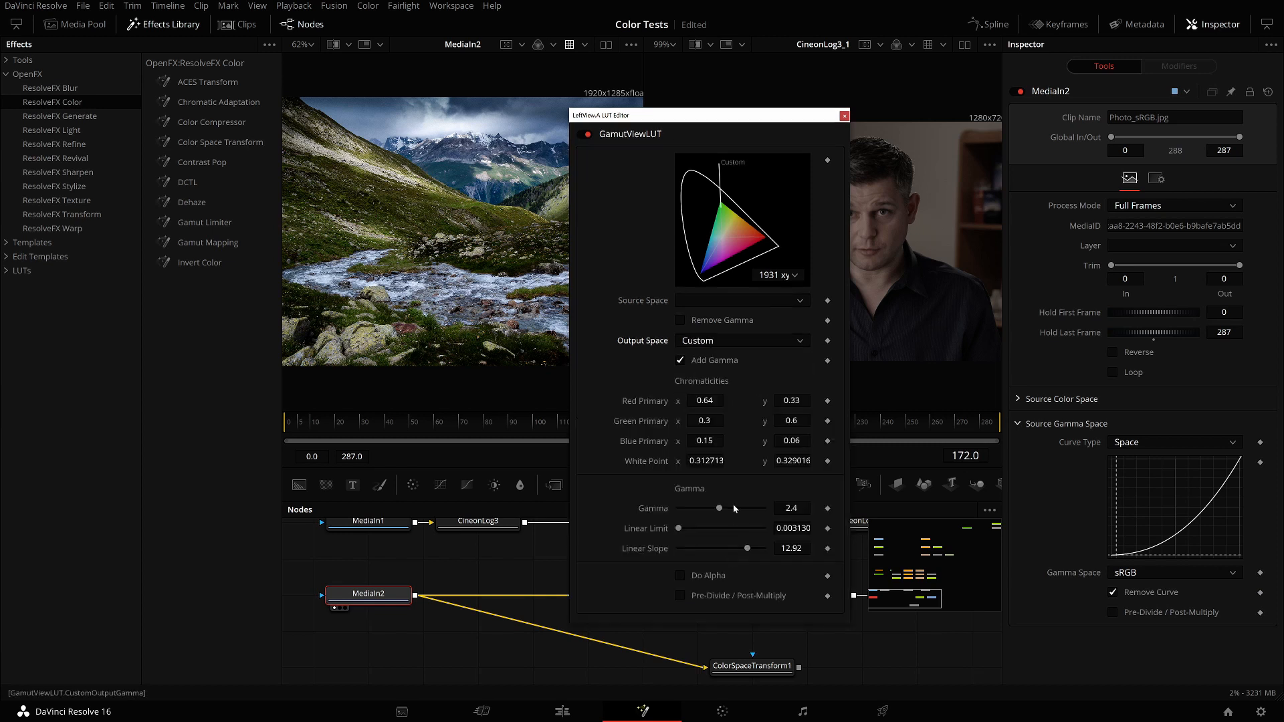
left_click_drag(676, 528, 634, 533)
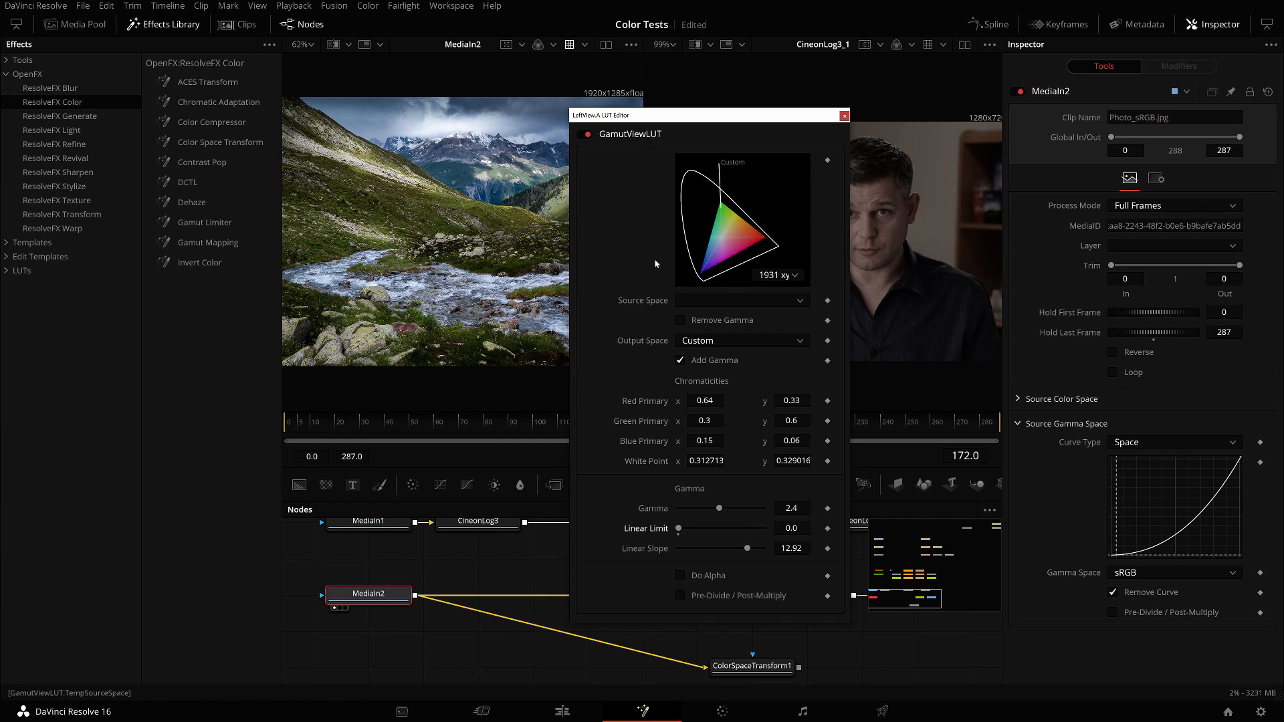
Check the Gamut View LUT's options for saving and loading default settings, and close the LUT editor.
right_click(646, 139)
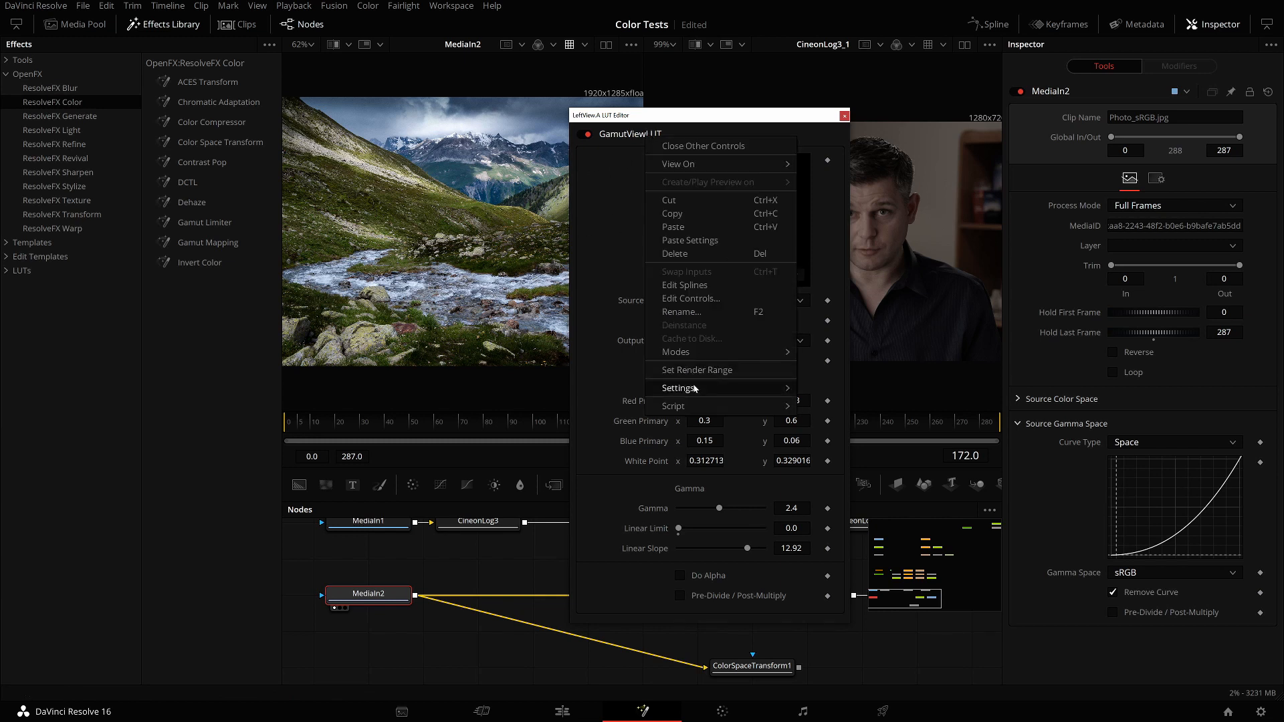
mouse_move(713, 389)
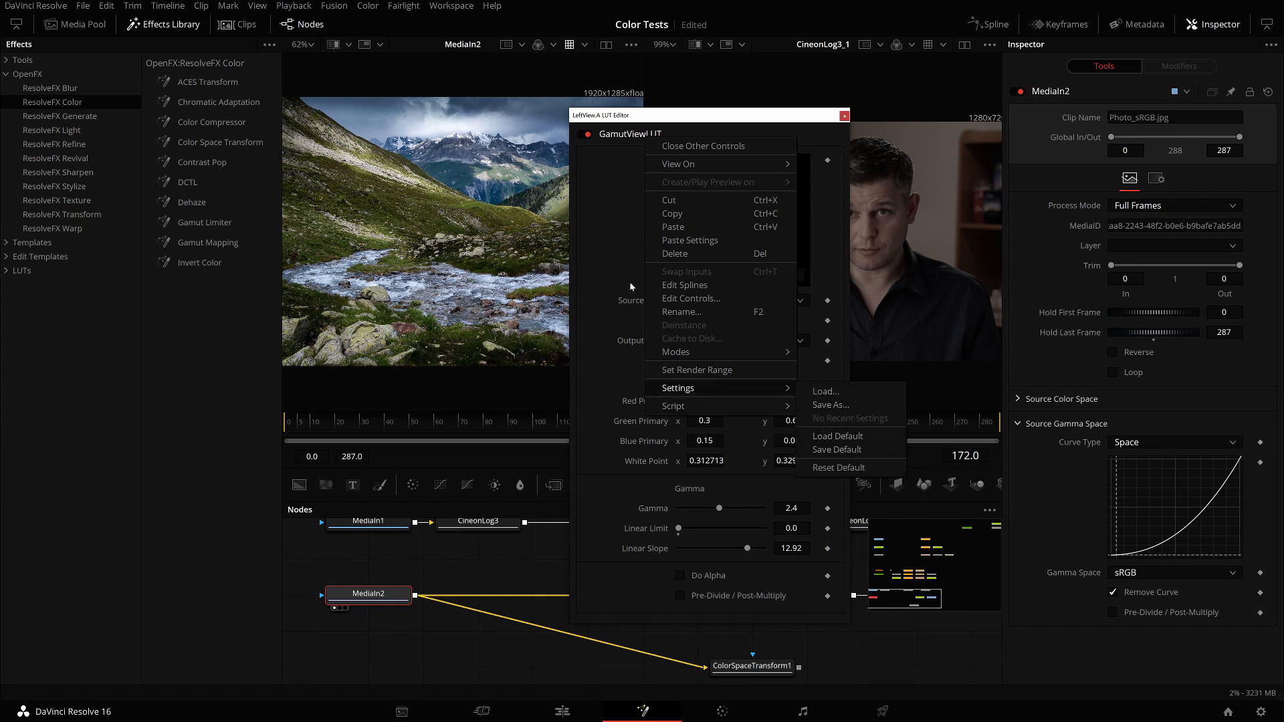
left_click(695, 114)
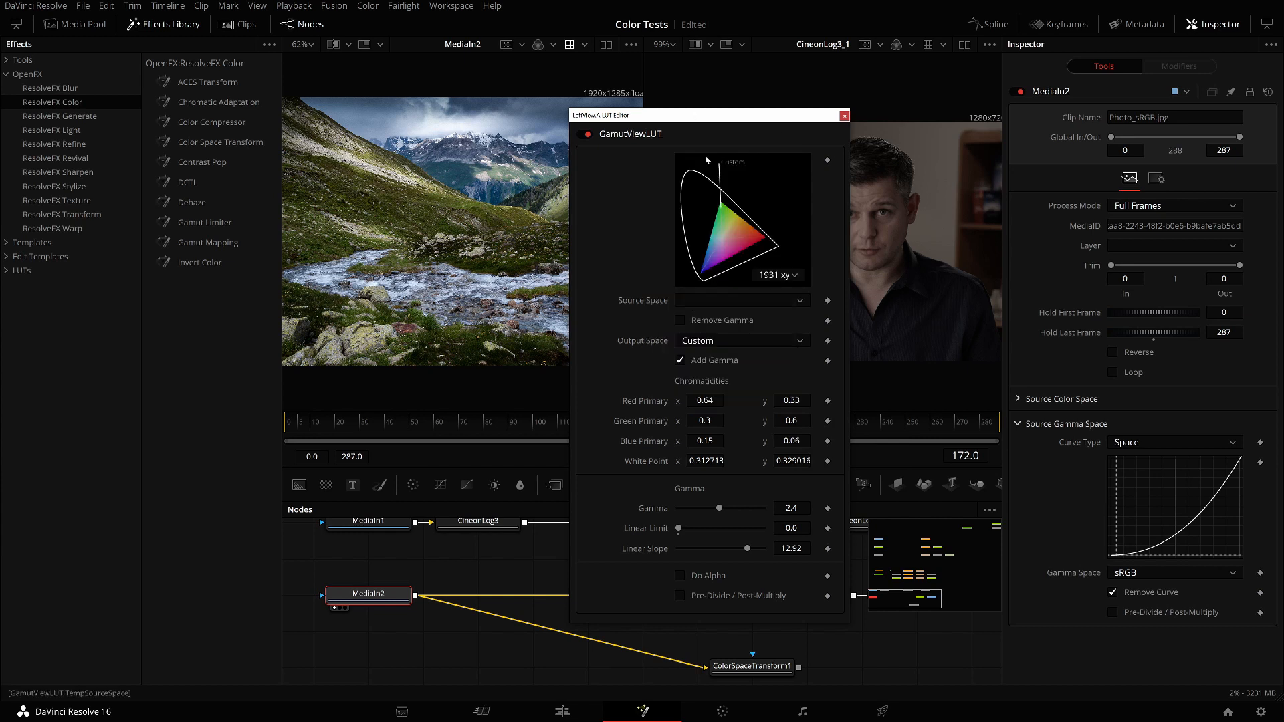
left_click(845, 115)
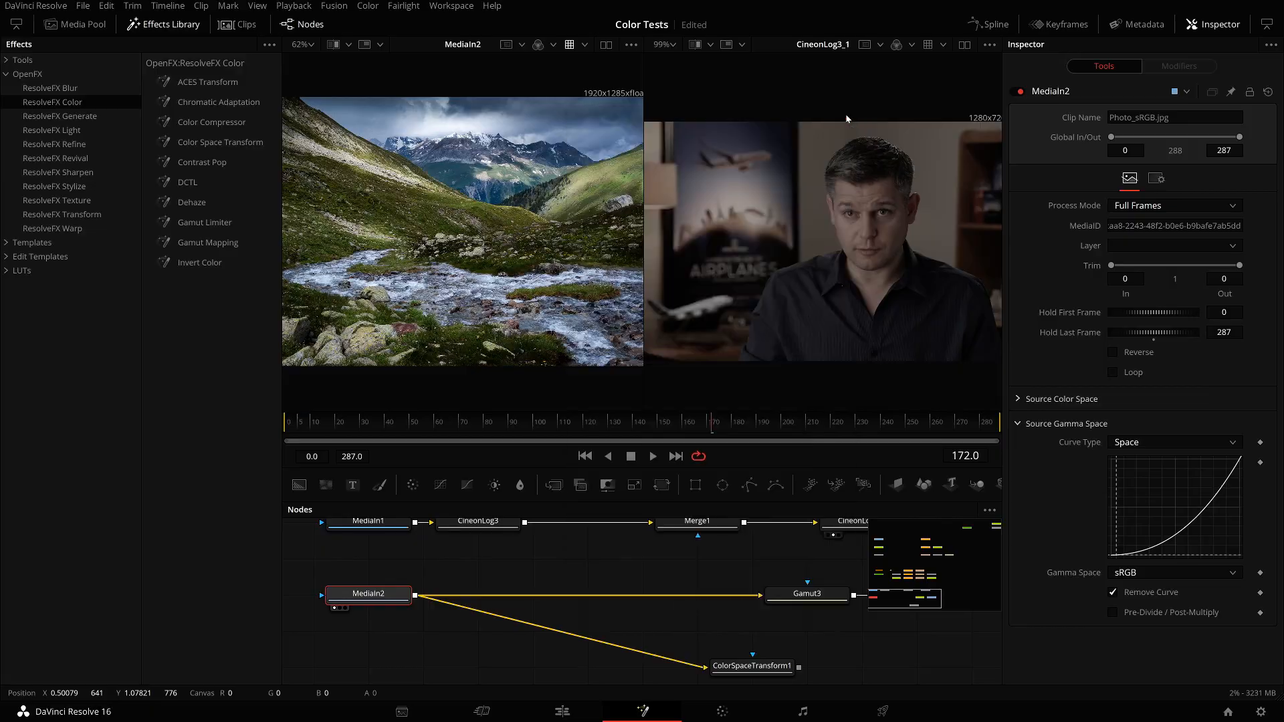